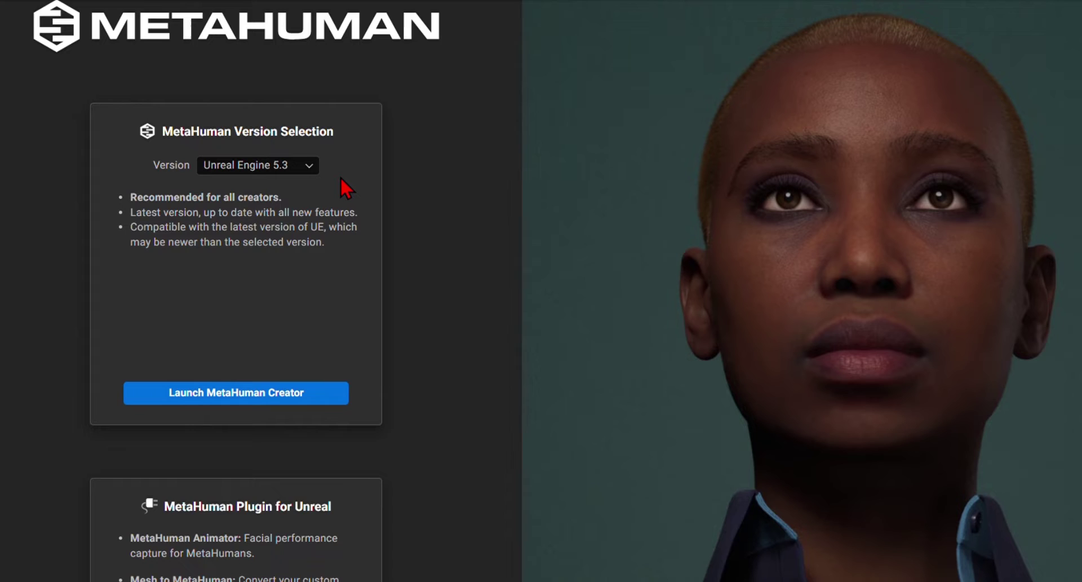
# Choose the Unreal Engine 5.1 version and launch MetaHuman Creator.
pyautogui.click(280, 165)
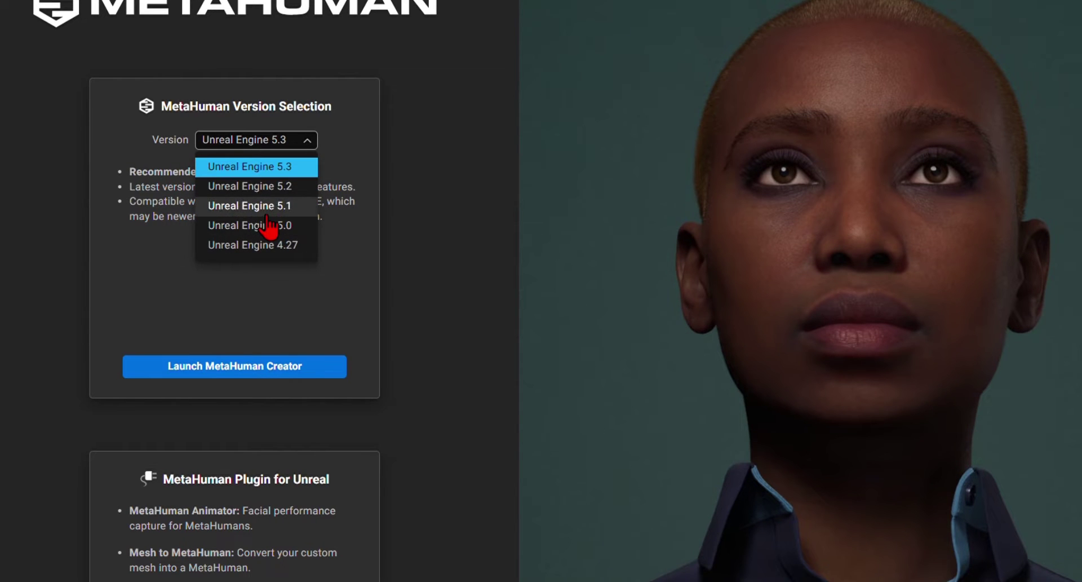
pyautogui.click(267, 213)
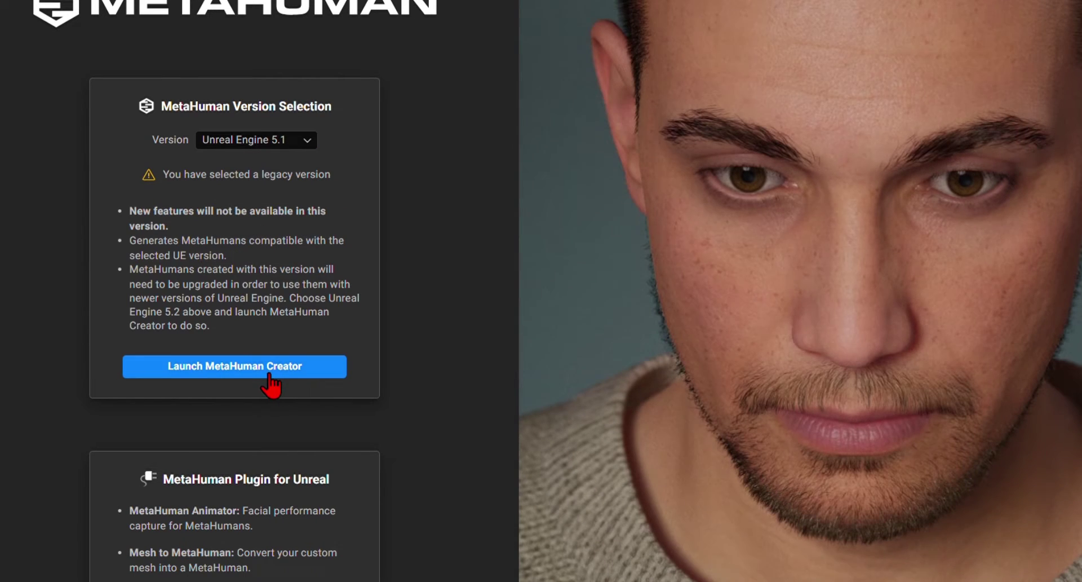
pyautogui.click(269, 372)
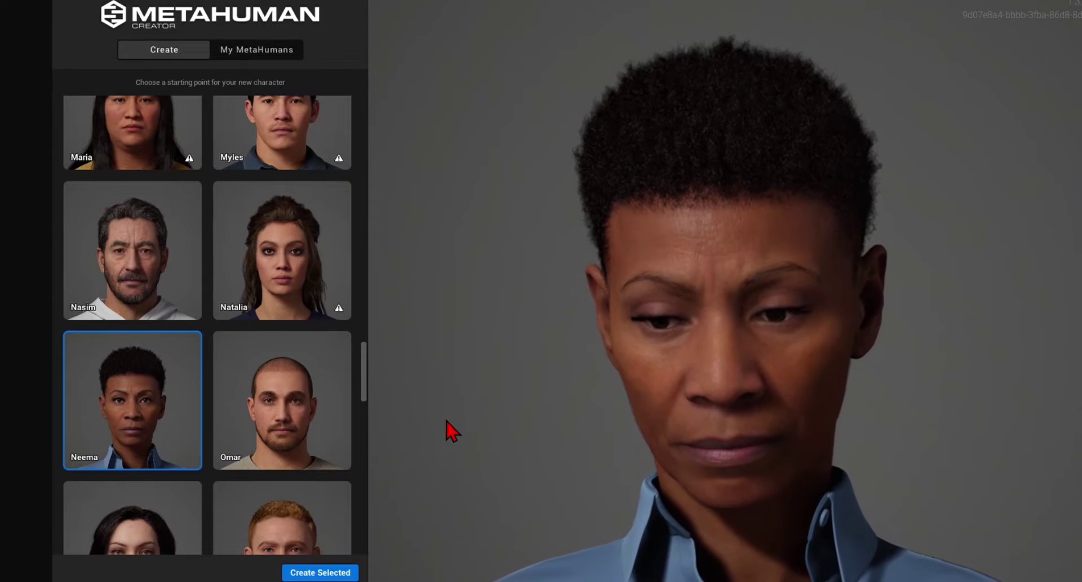
# Browse the preset characters, preview Kwame, and use the short-curly-haired character in the purple shirt as the new MetaHuman's starting point.
pyautogui.scroll(2, 254, 350)
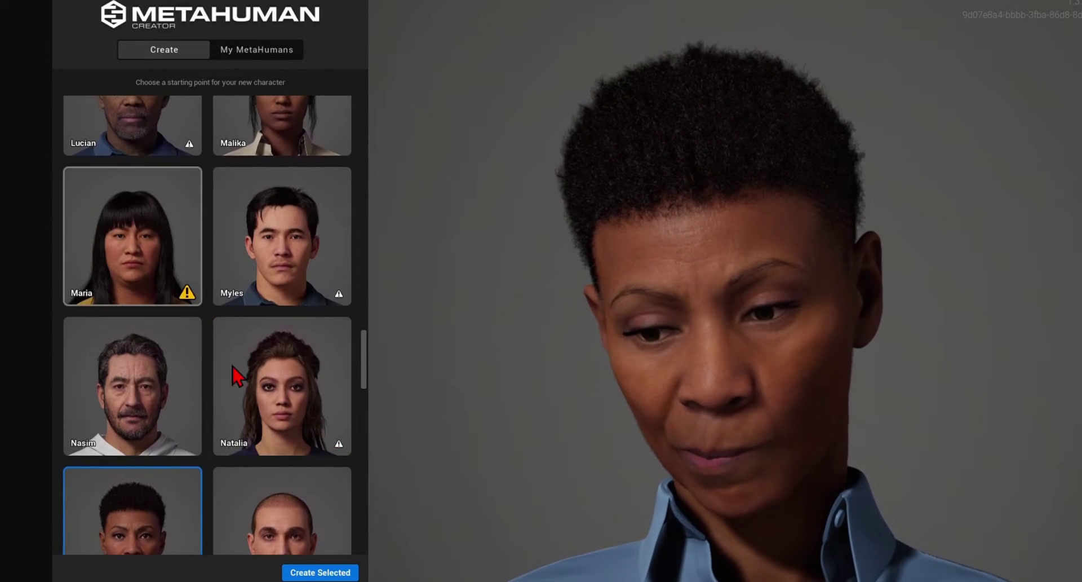
pyautogui.scroll(6, 271, 370)
pyautogui.click(256, 241)
pyautogui.scroll(3, 220, 345)
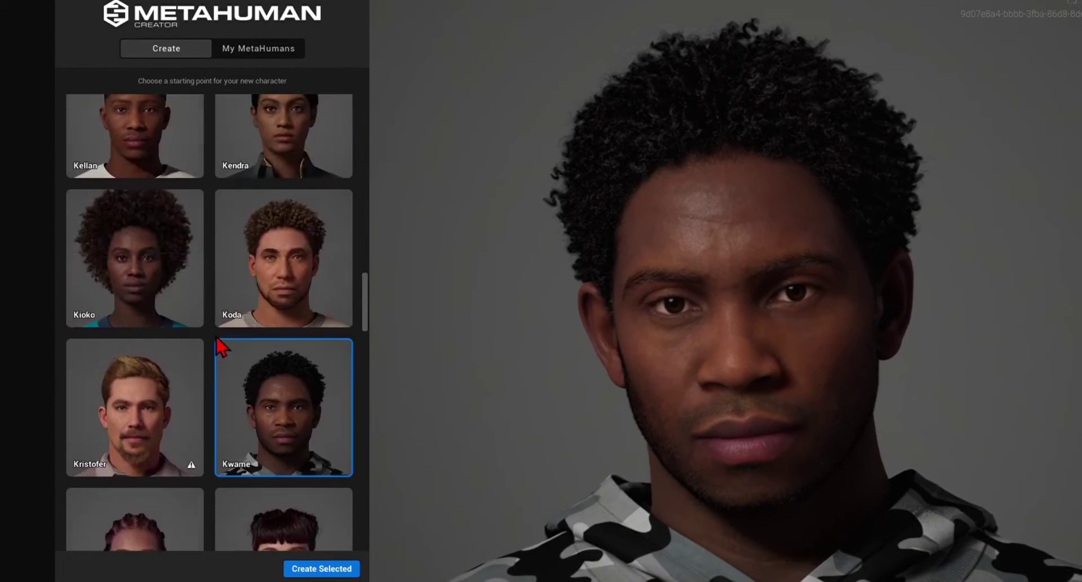
pyautogui.scroll(10, 221, 345)
pyautogui.click(135, 224)
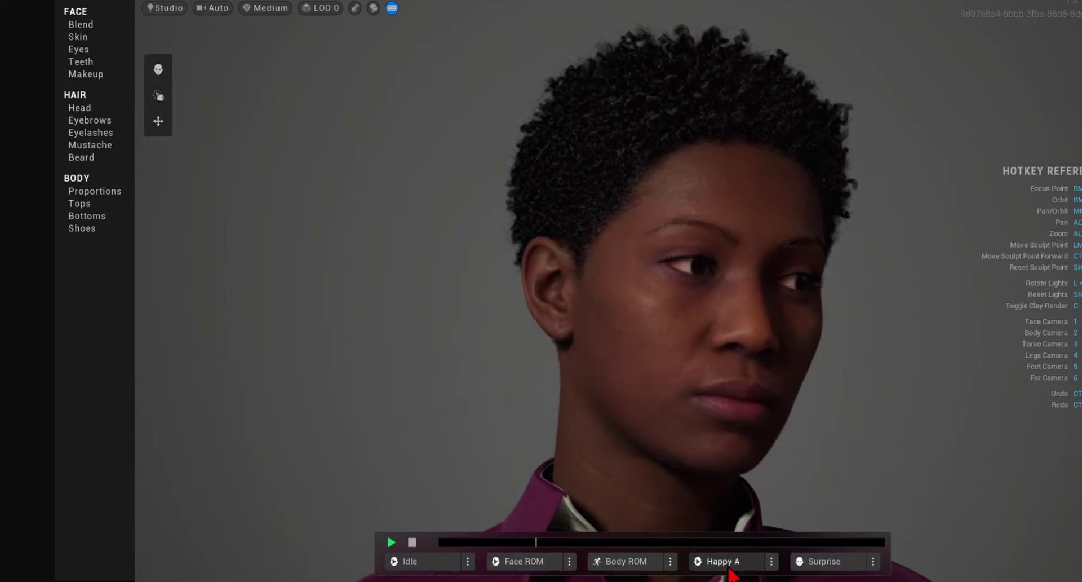
# Play the Happy A animation, try several short hairstyles, and give the character the Medium Bob Straight hair.
pyautogui.click(722, 561)
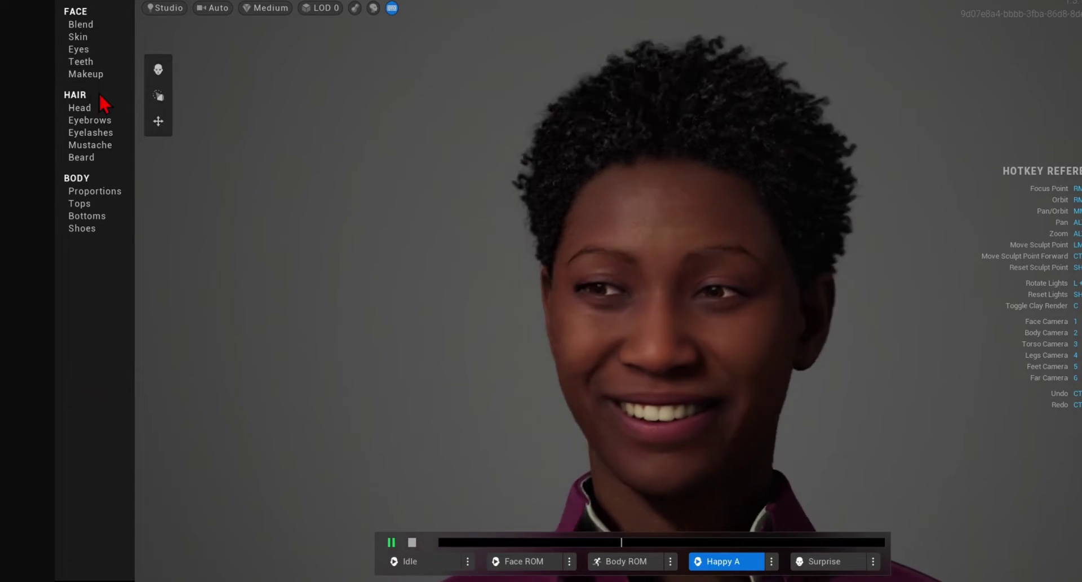
pyautogui.click(79, 108)
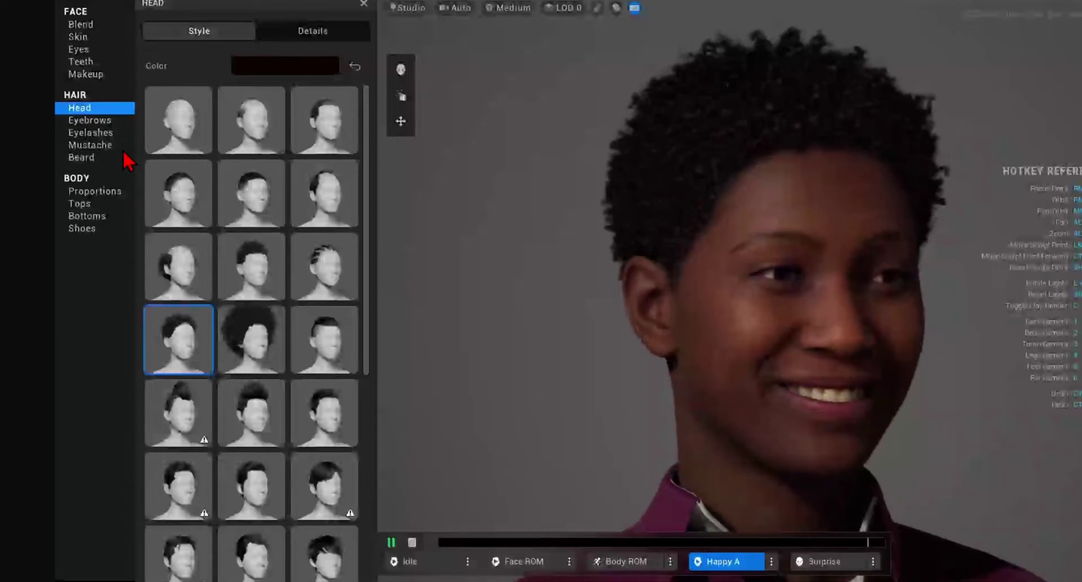
pyautogui.click(248, 420)
pyautogui.click(329, 431)
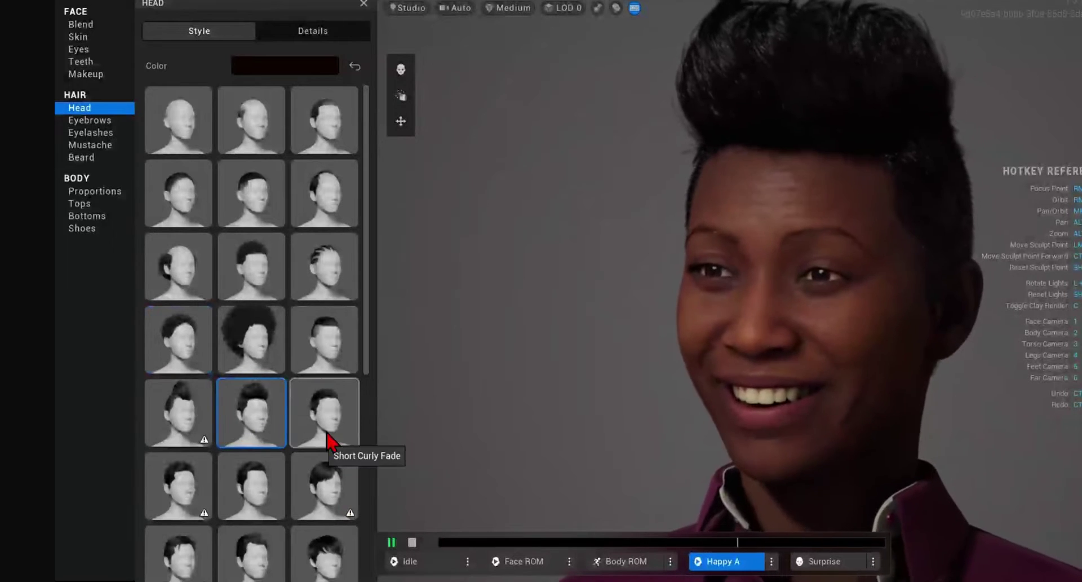
pyautogui.click(326, 555)
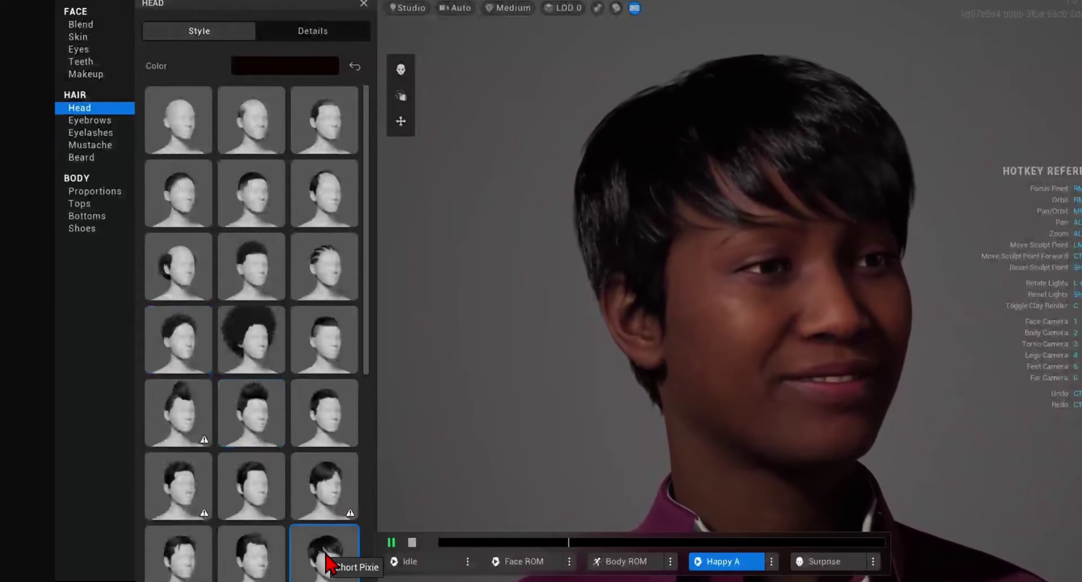
pyautogui.click(253, 557)
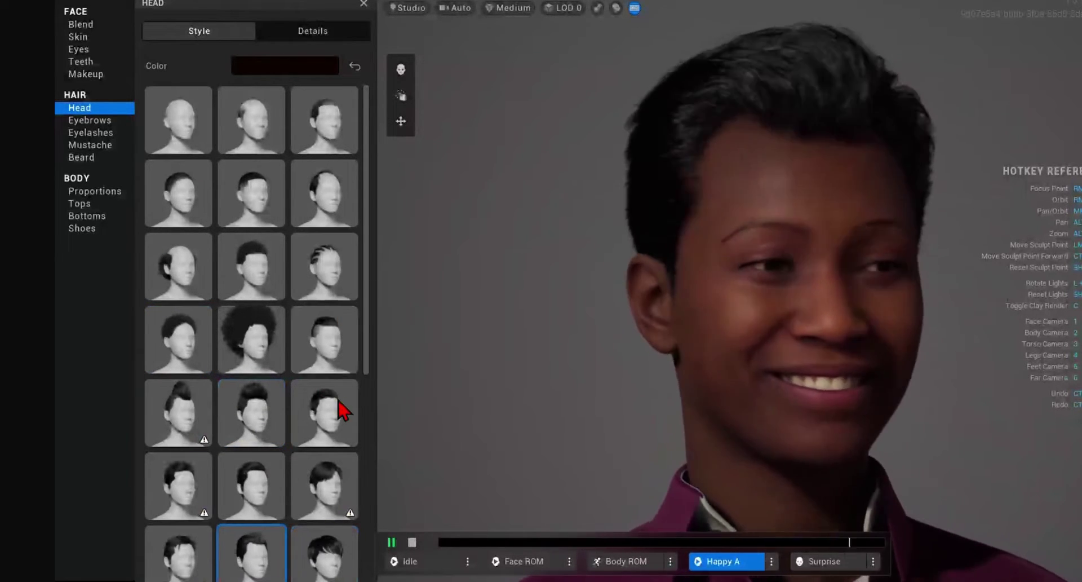
pyautogui.click(339, 433)
pyautogui.scroll(-3, 338, 463)
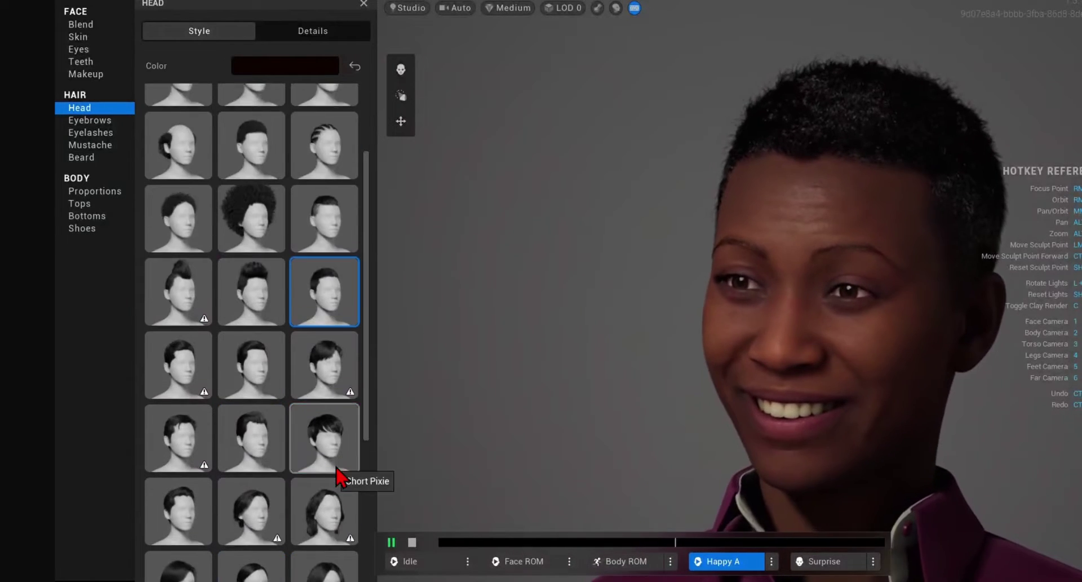
pyautogui.click(330, 514)
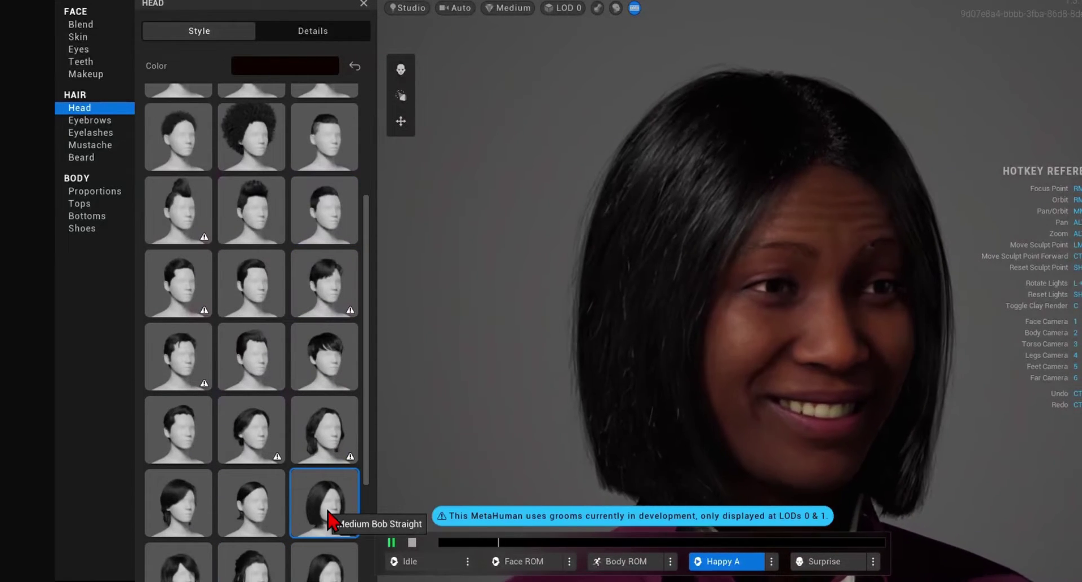
# Change the primary color of the character's collared shirt to bright red.
pyautogui.click(106, 192)
pyautogui.click(90, 204)
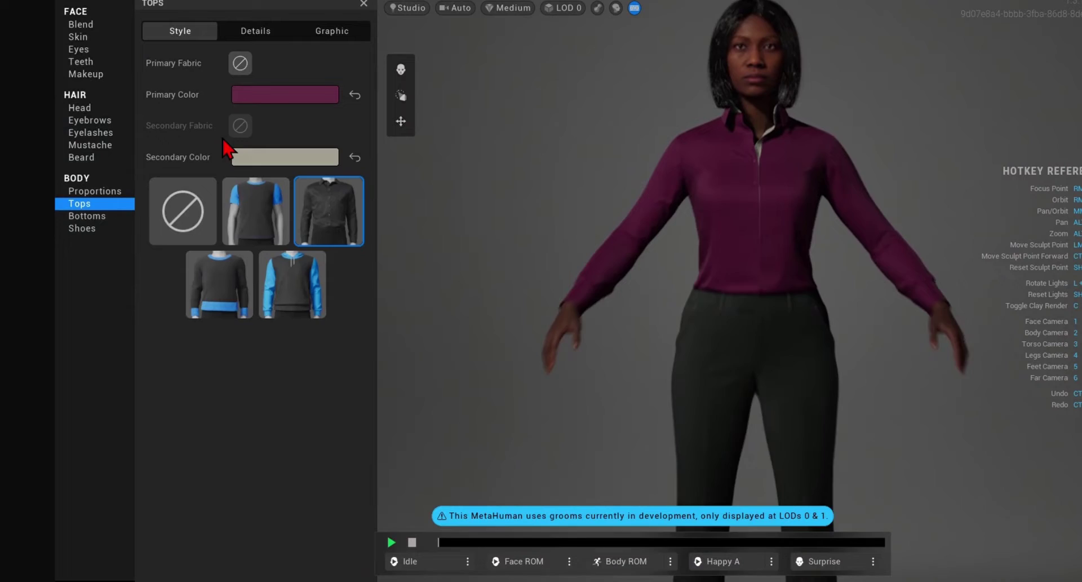
pyautogui.click(252, 96)
pyautogui.moveTo(251, 169); pyautogui.dragTo(226, 198)
# Whiten the character's teeth with a lighter tooth color and a pale plaque color at U 0.00 and V 1.00.
pyautogui.click(90, 61)
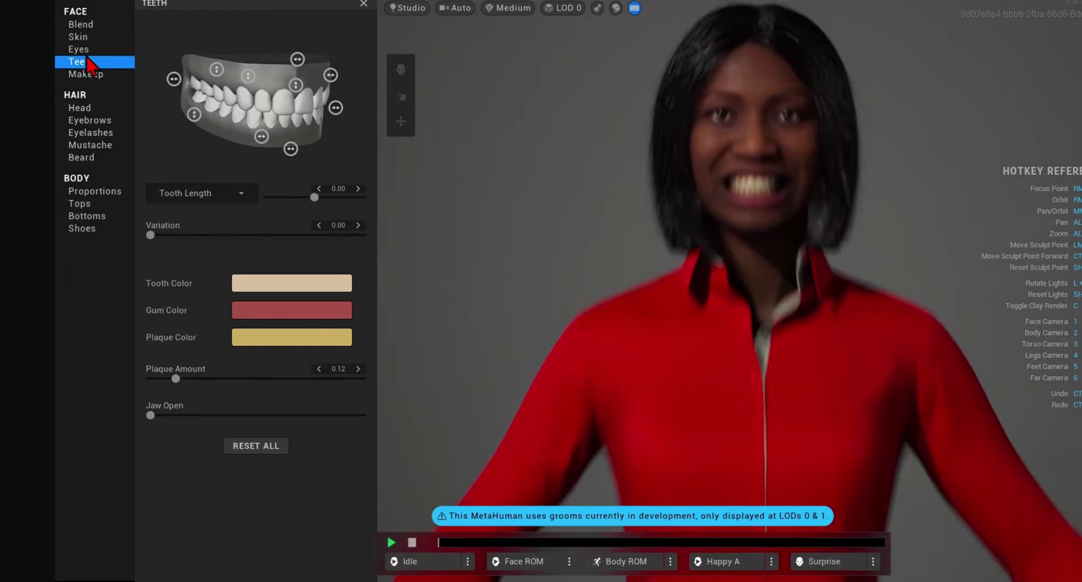
pyautogui.click(345, 283)
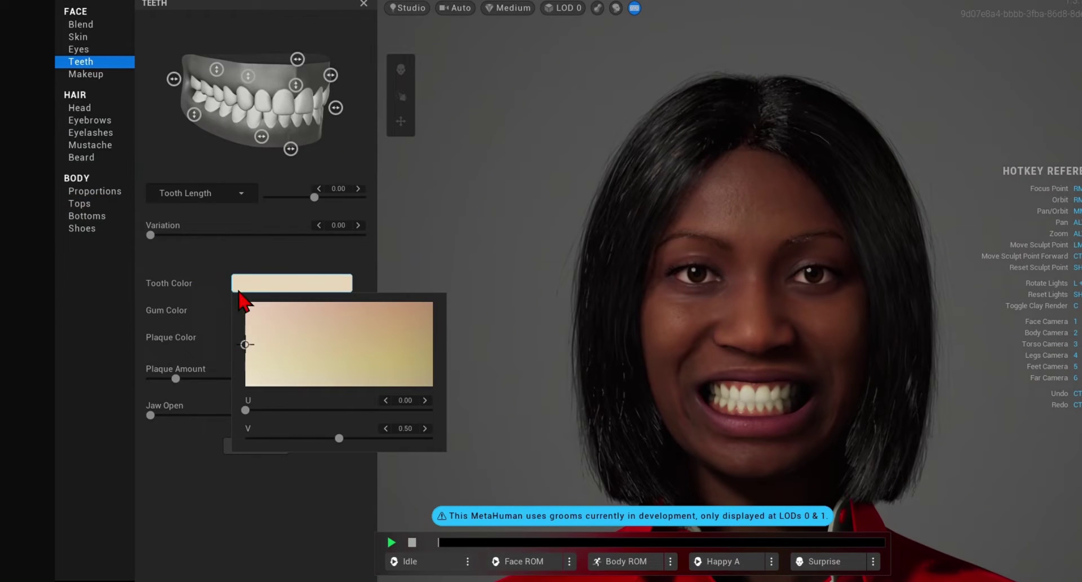
pyautogui.click(244, 505)
pyautogui.click(252, 343)
pyautogui.moveTo(280, 371); pyautogui.dragTo(166, 505)
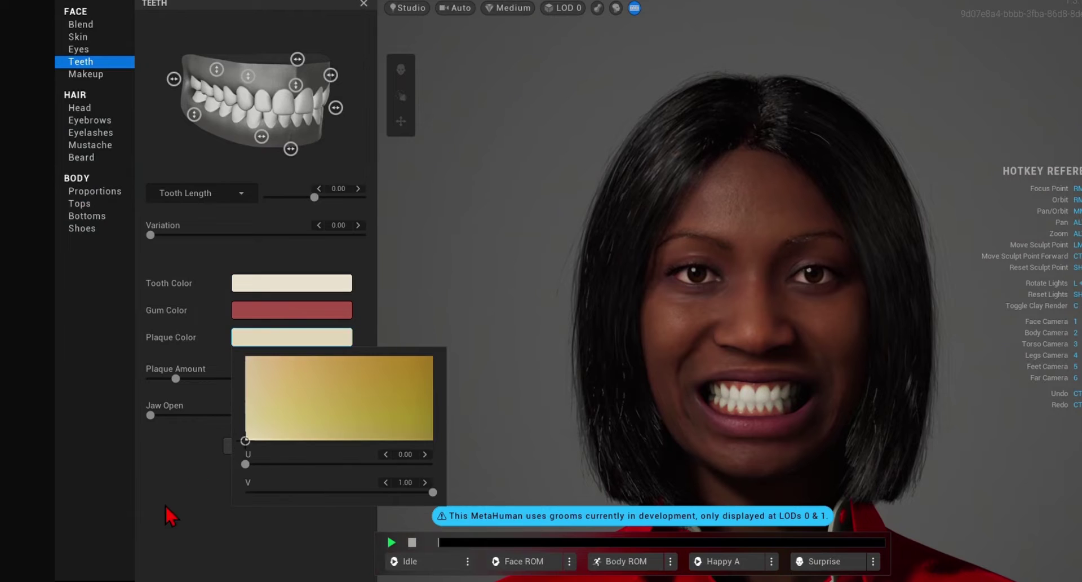
pyautogui.click(172, 531)
# Apply the fuller eyebrow style in the middle of the second row and preview the Surprise expression from different cameras.
pyautogui.click(90, 120)
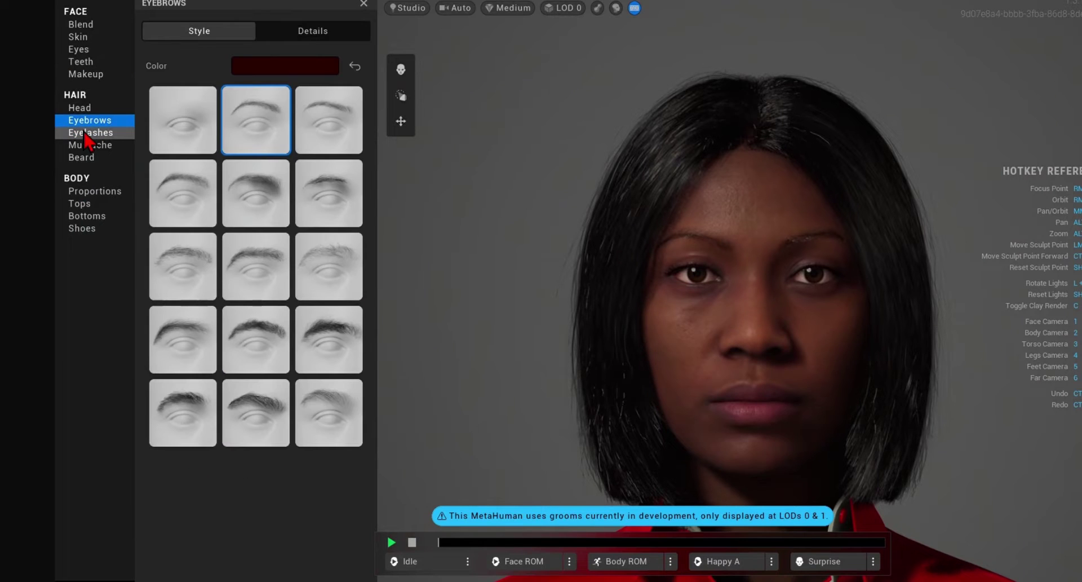
pyautogui.click(256, 213)
pyautogui.press('2')
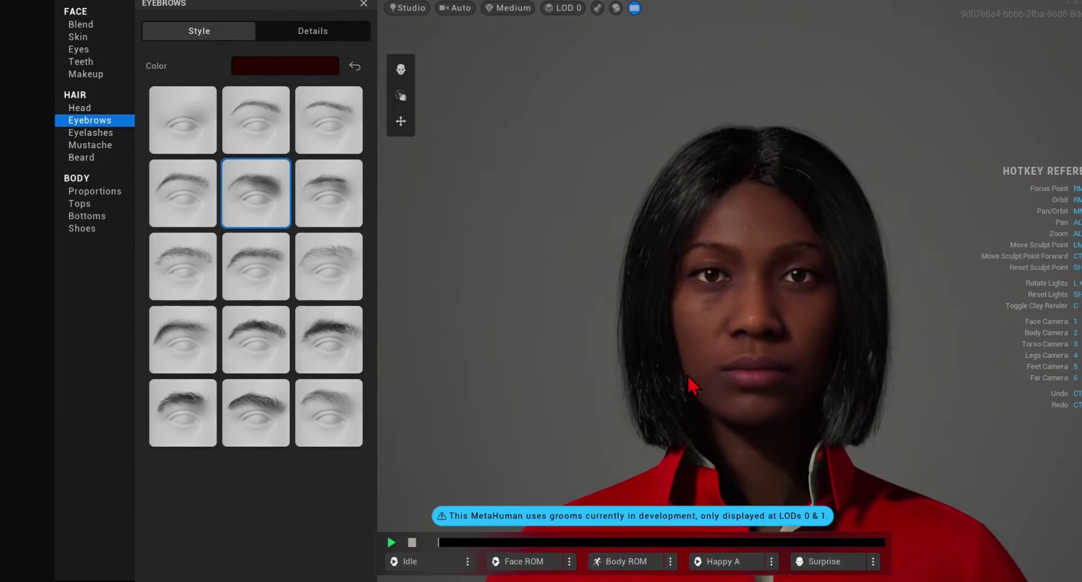
pyautogui.click(826, 561)
pyautogui.press('1')
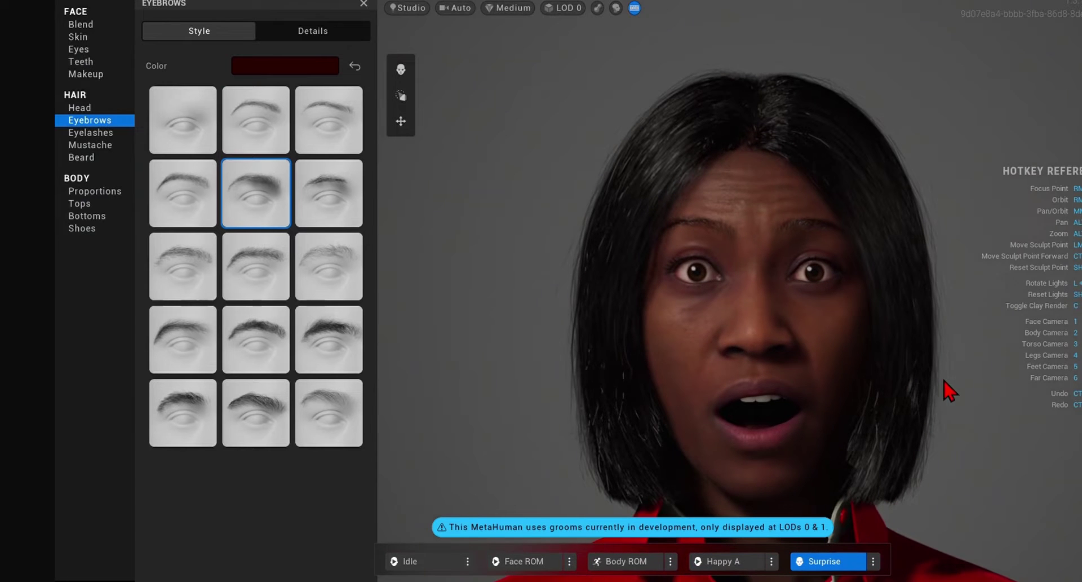
pyautogui.press('3')
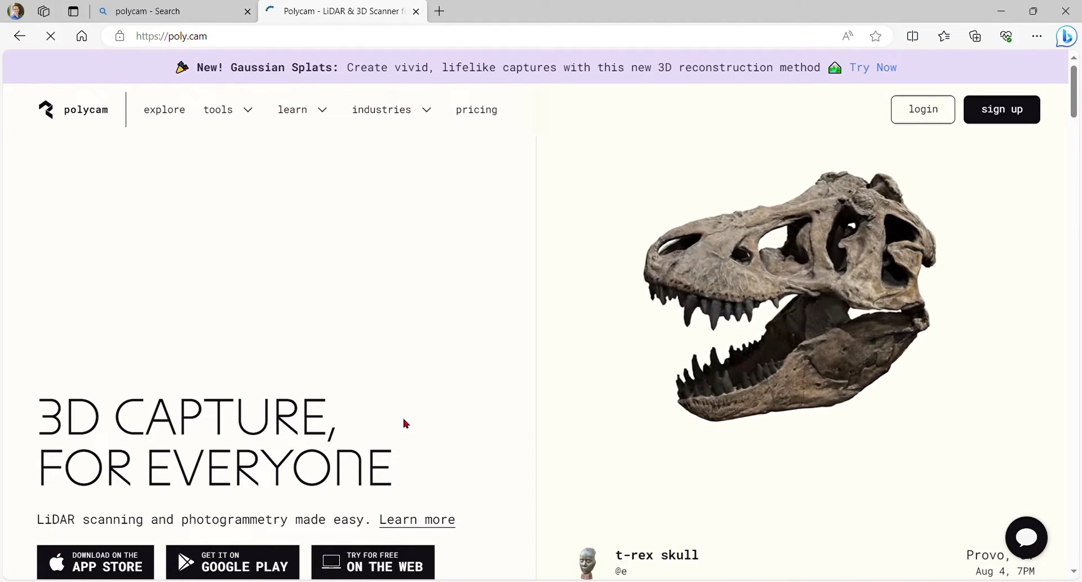
# Switch to the Polycam site and open the Habitat 67 capture from the featured 3D Gaussian splats.
pyautogui.scroll(-3, 496, 456)
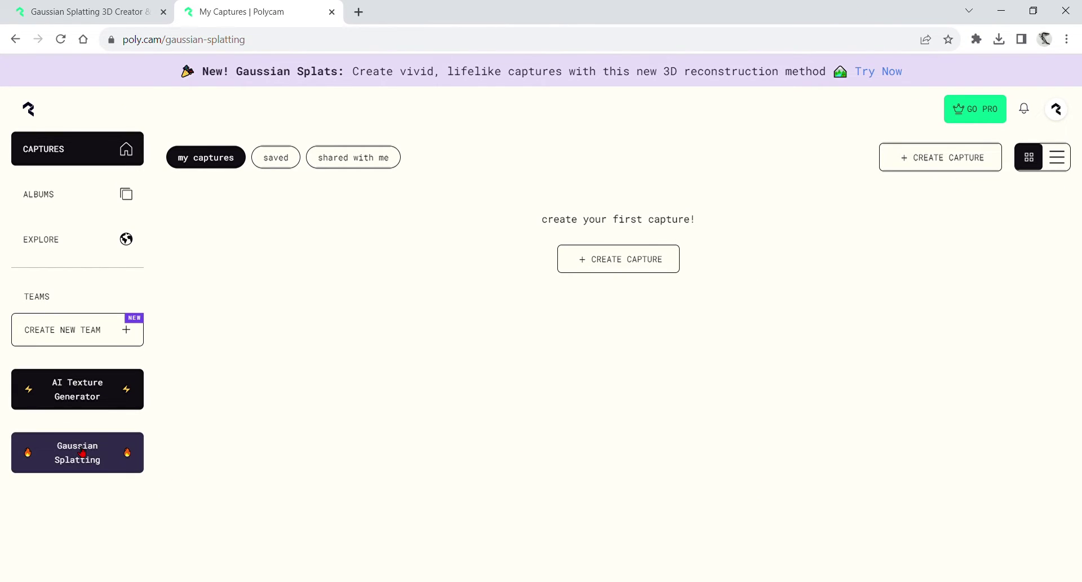
pyautogui.scroll(-4, 200, 386)
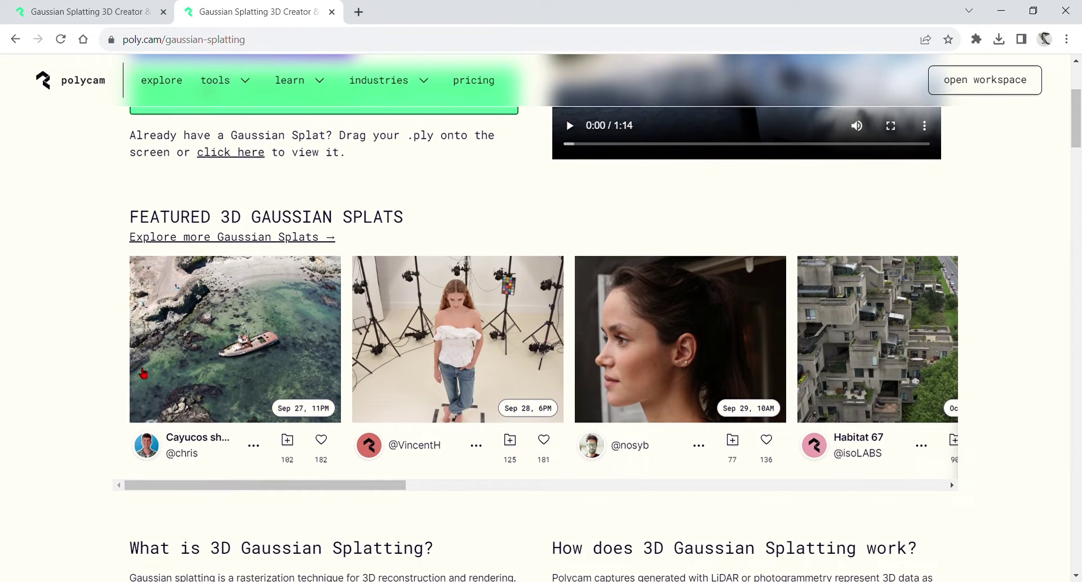
pyautogui.moveTo(221, 485); pyautogui.dragTo(436, 483)
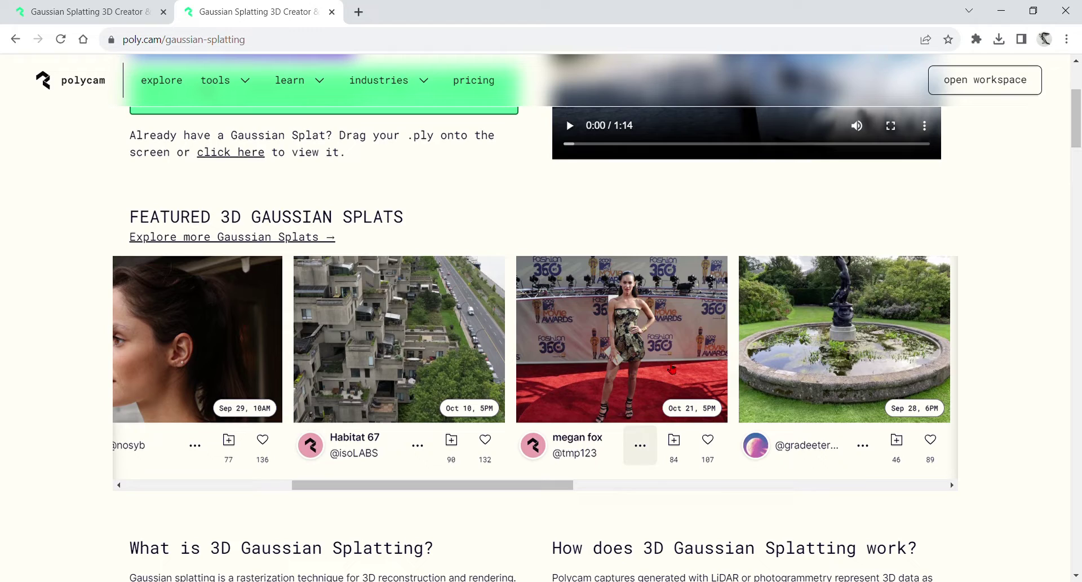
pyautogui.click(386, 376)
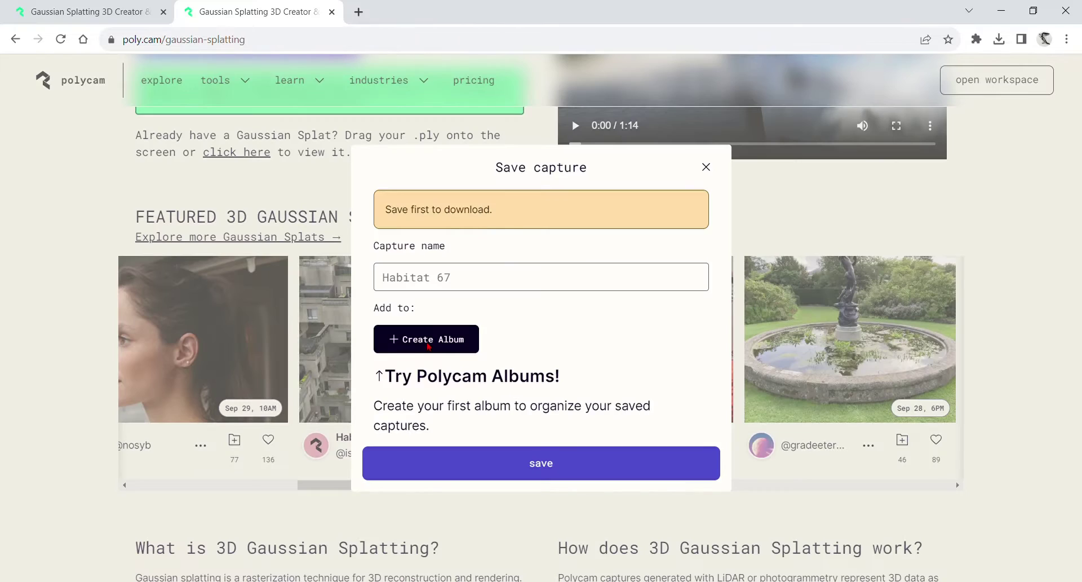
# Create an album named ArchSamples and save the Habitat 67 capture in it.
pyautogui.click(428, 343)
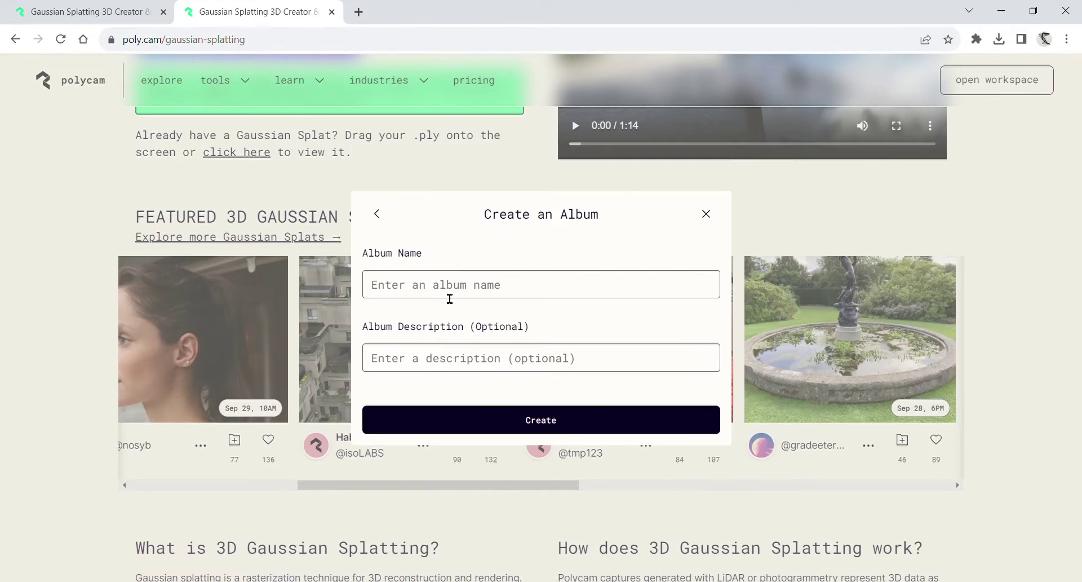
pyautogui.click(454, 296)
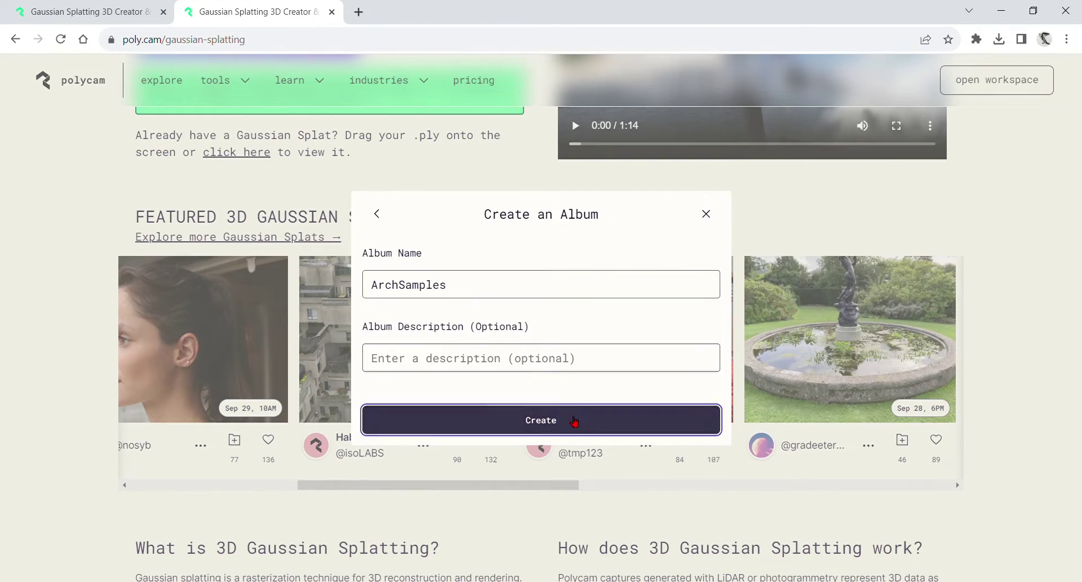
pyautogui.click(566, 418)
pyautogui.click(451, 410)
pyautogui.click(530, 507)
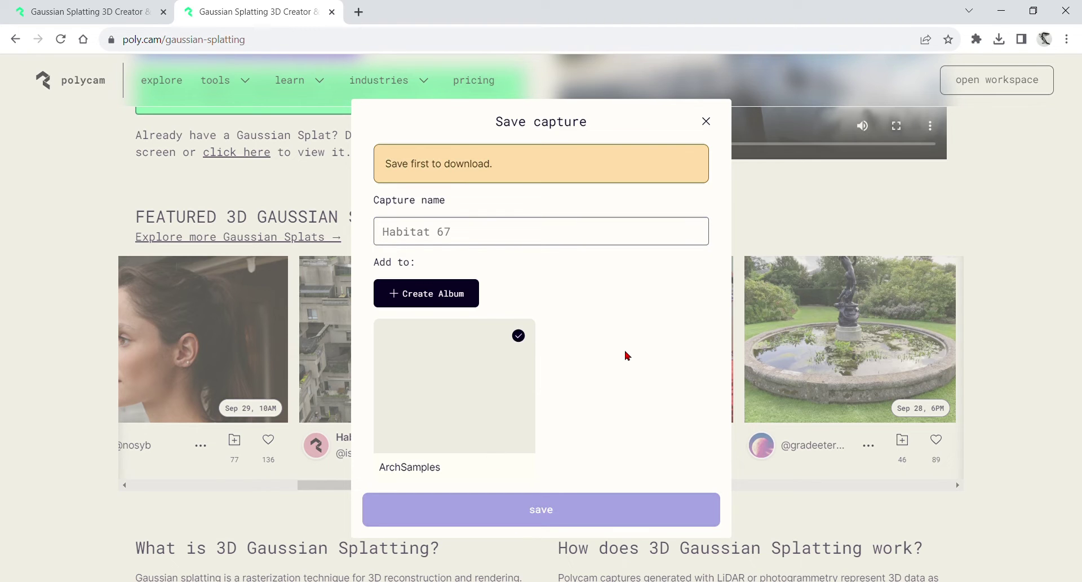
# Return to the Polycam workspace and open the saved albums.
pyautogui.scroll(4, 444, 188)
pyautogui.scroll(-3, 129, 252)
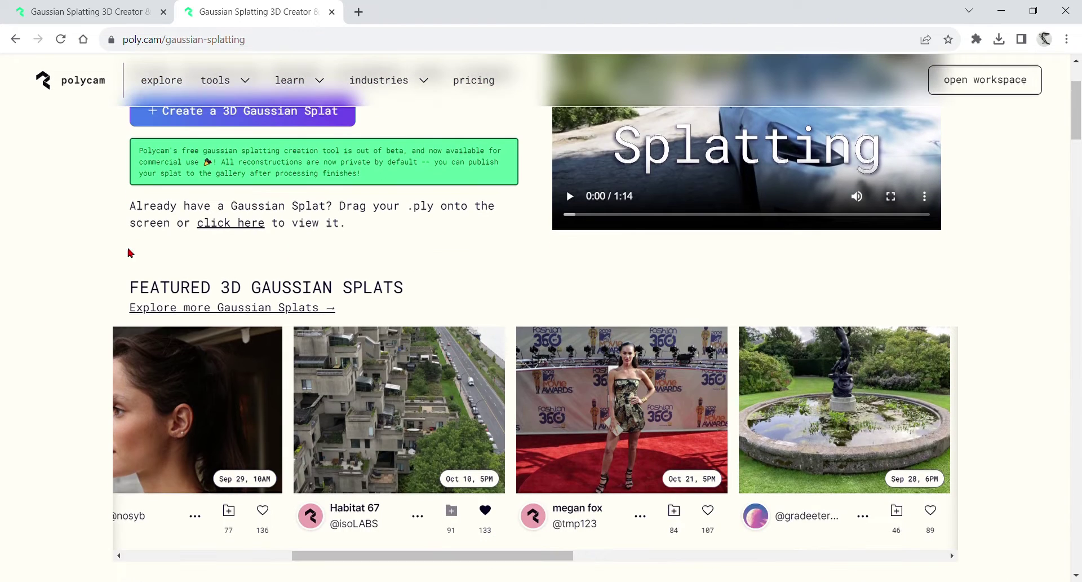
pyautogui.click(85, 85)
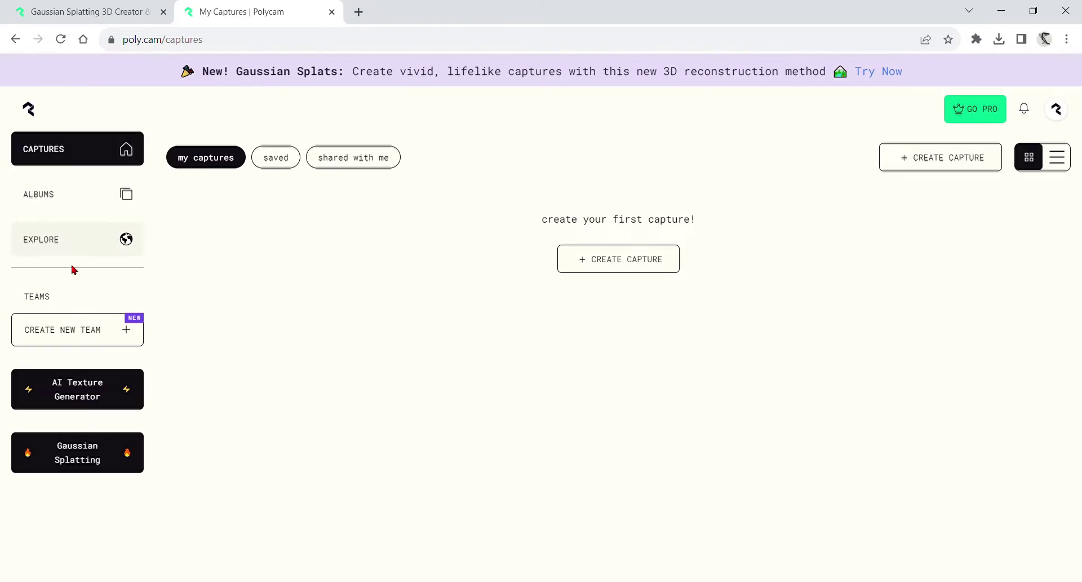
pyautogui.click(61, 203)
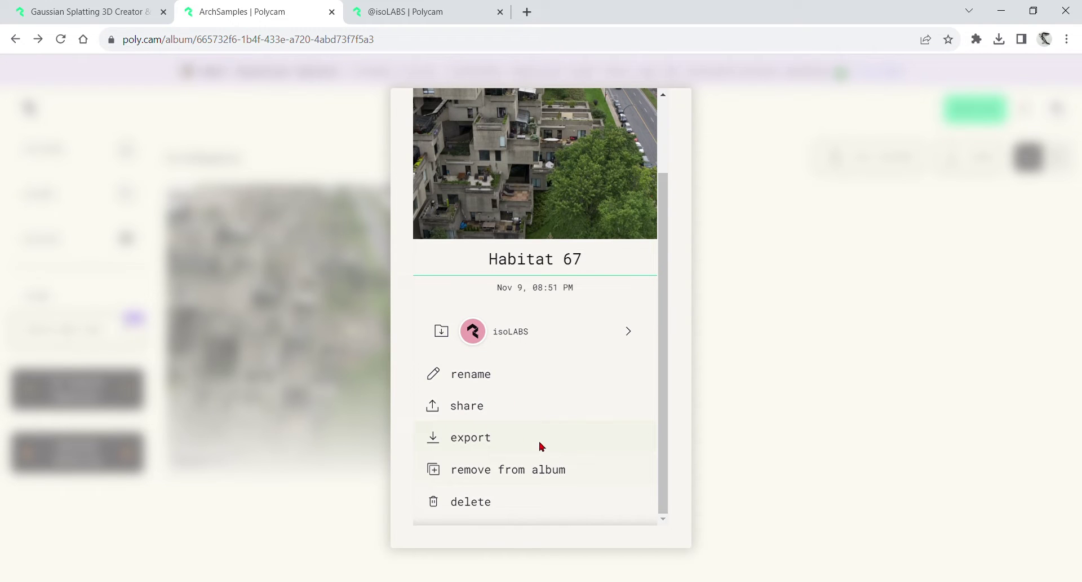
# Export the Habitat 67 capture for Unreal as a Splat PLY and start the download.
pyautogui.click(471, 436)
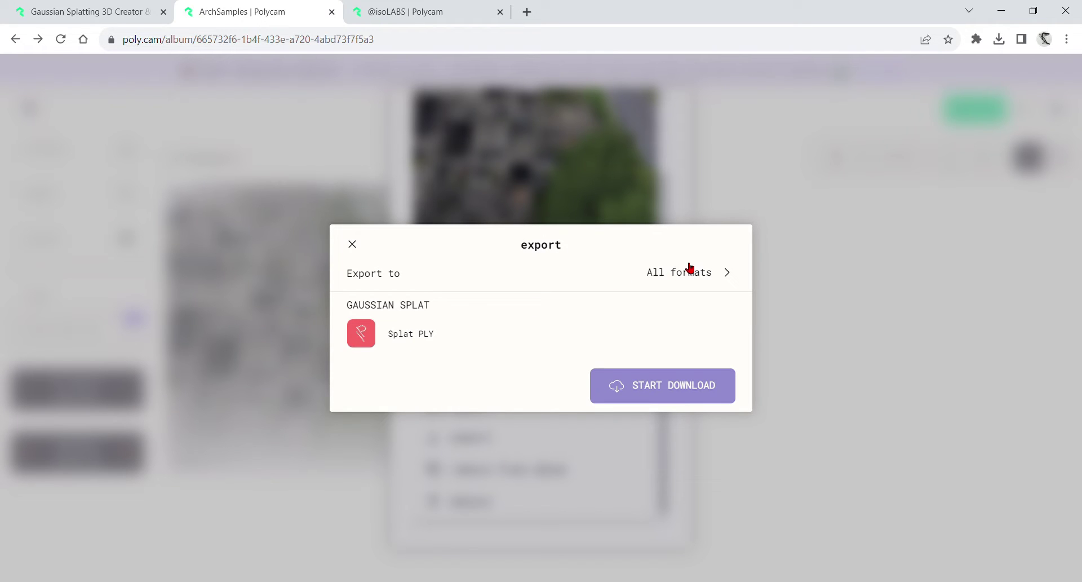
pyautogui.click(702, 281)
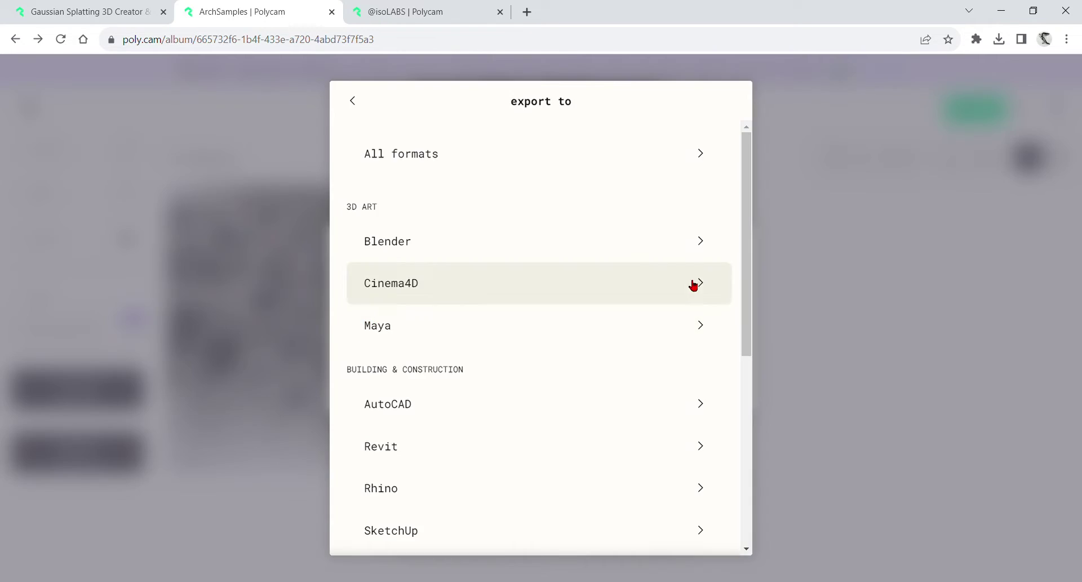
pyautogui.scroll(-2, 417, 496)
pyautogui.click(435, 509)
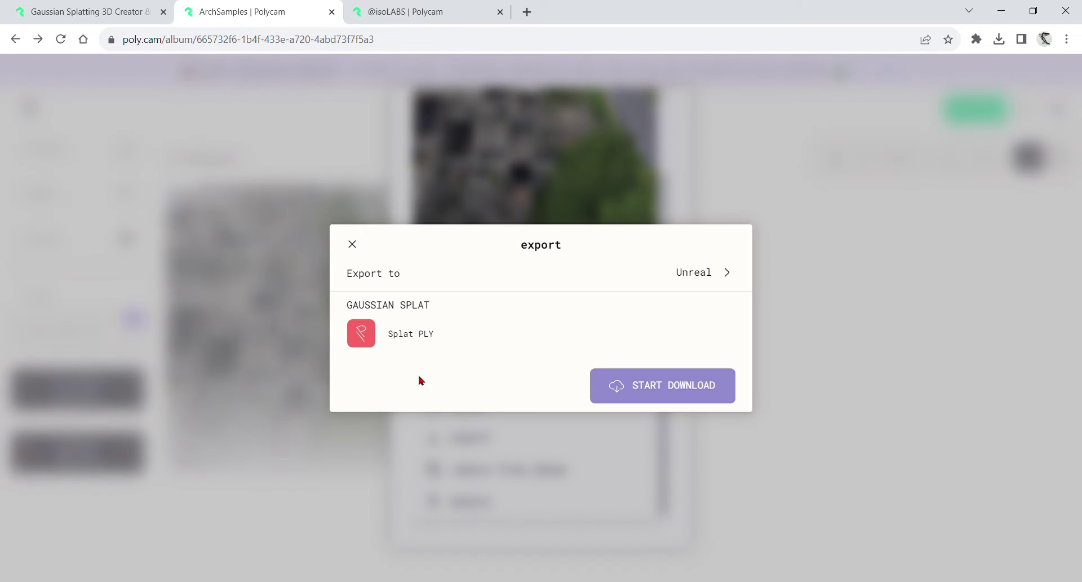
pyautogui.click(426, 327)
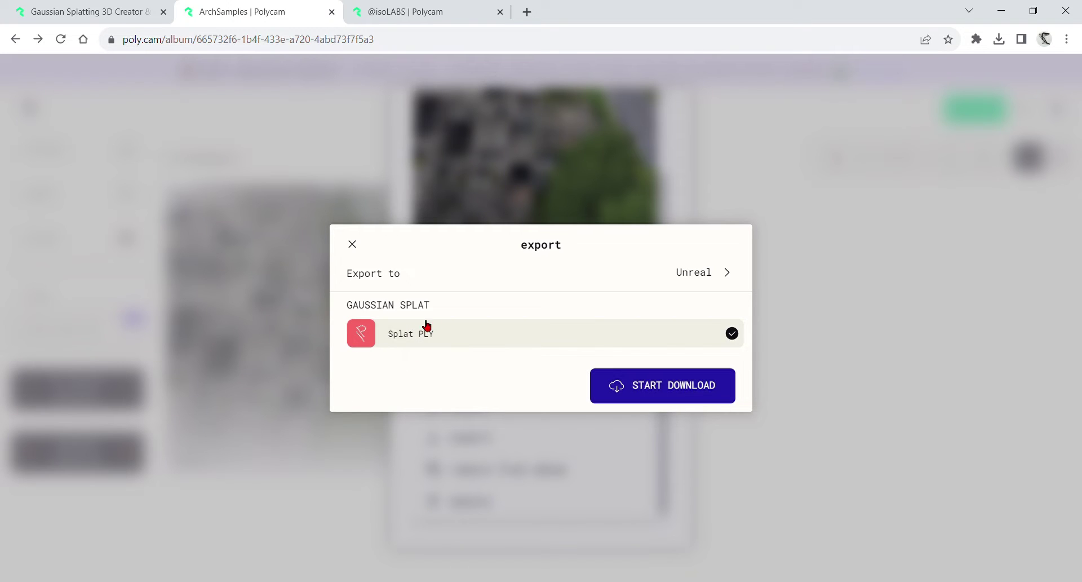
pyautogui.click(665, 387)
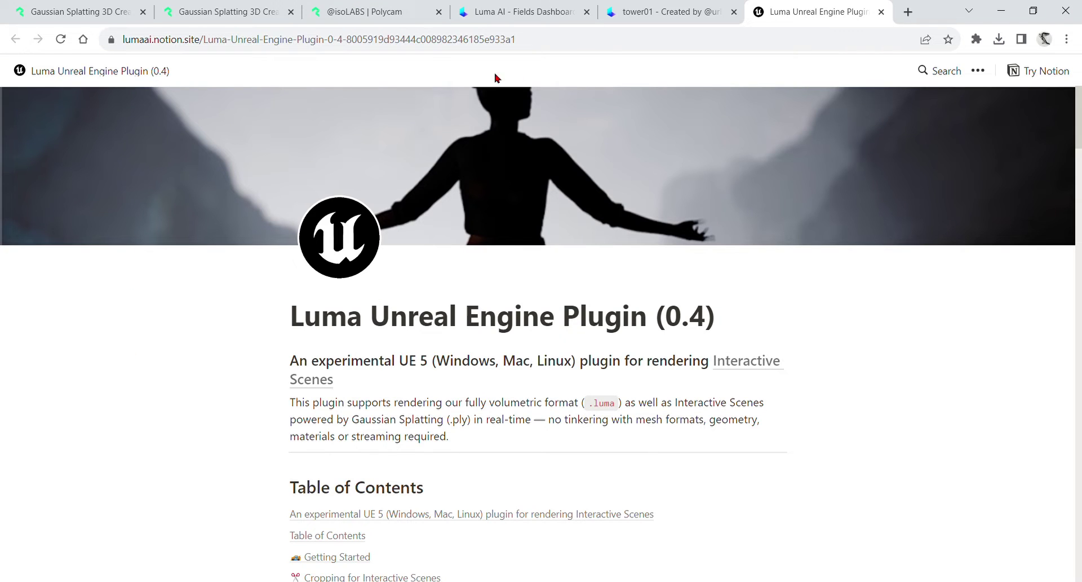
# Read through the Luma Unreal Engine Plugin (0.4) page on Blueprint types, scene cropping and sample project downloads.
pyautogui.scroll(-20, 811, 367)
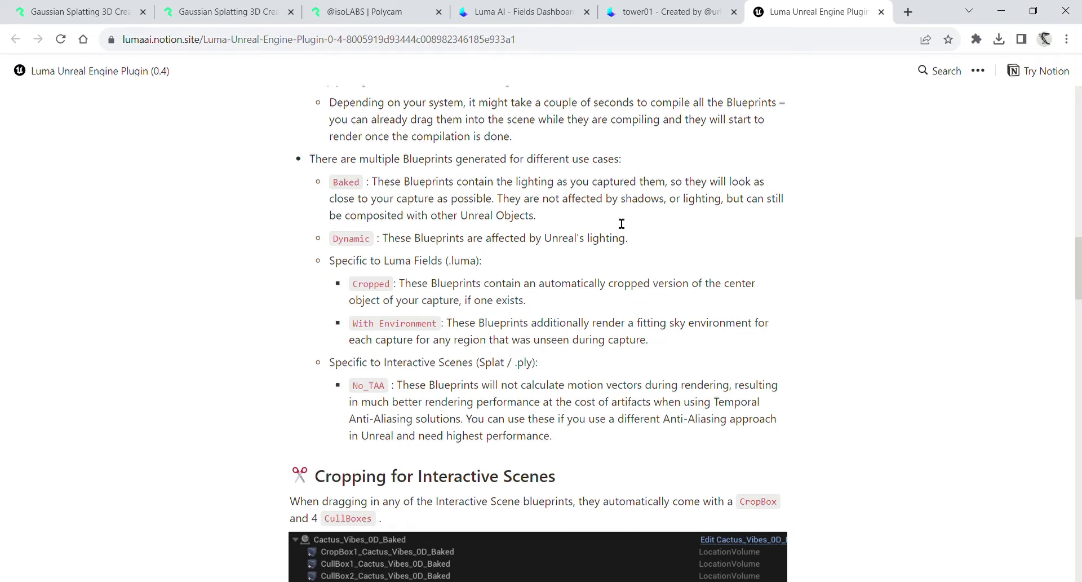
pyautogui.scroll(2, 621, 223)
pyautogui.scroll(-10, 571, 225)
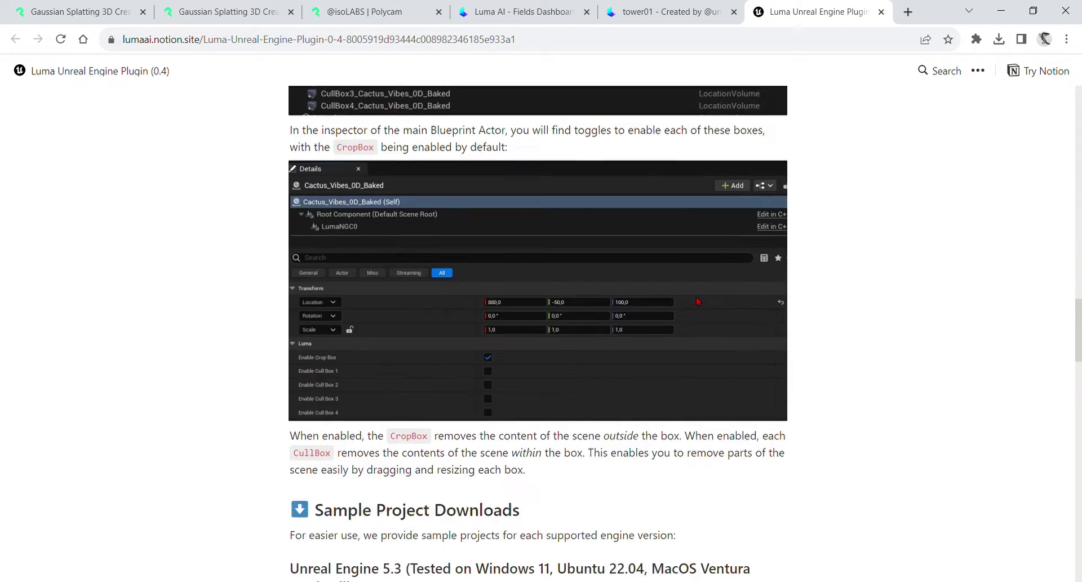
pyautogui.scroll(-10, 497, 426)
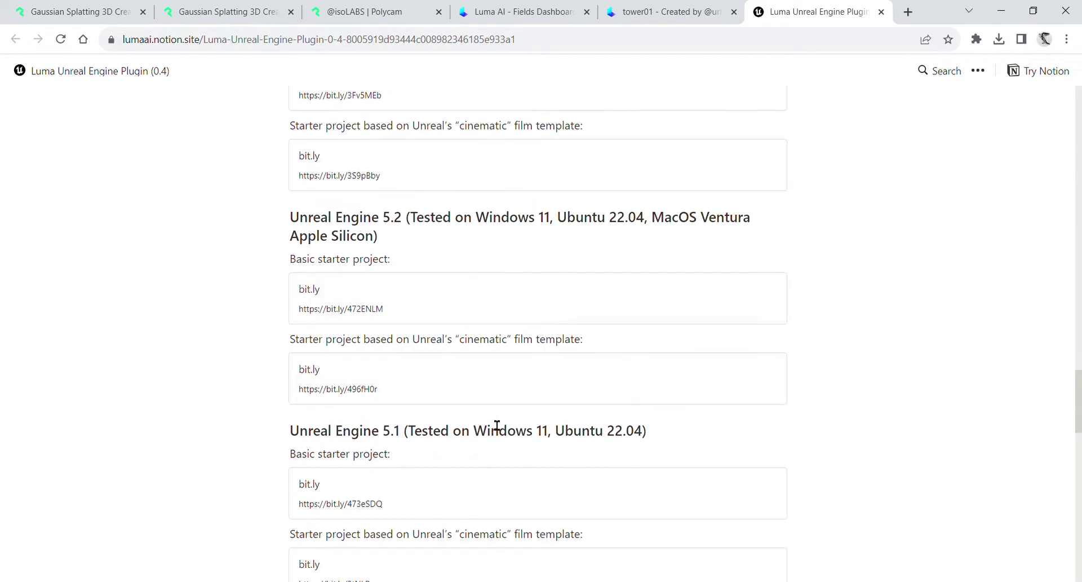
pyautogui.scroll(-3, 582, 240)
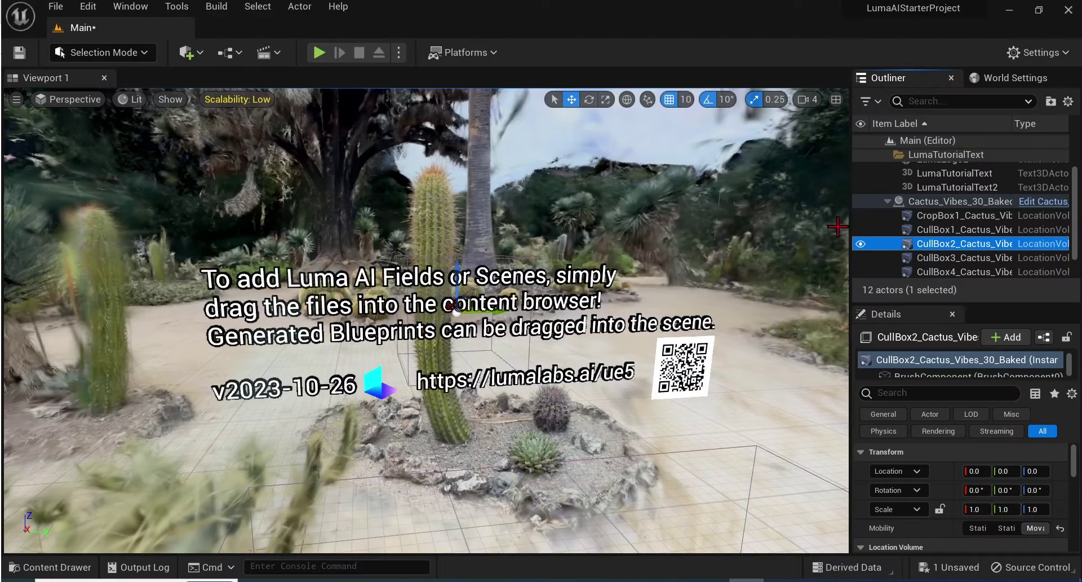
# In the Unreal Editor's LumaAIStarterProject, delete the Luma logos, tutorial texts and Cactus_Vibes_30_Baked actor with its crop and cull boxes.
pyautogui.scroll(1, 880, 240)
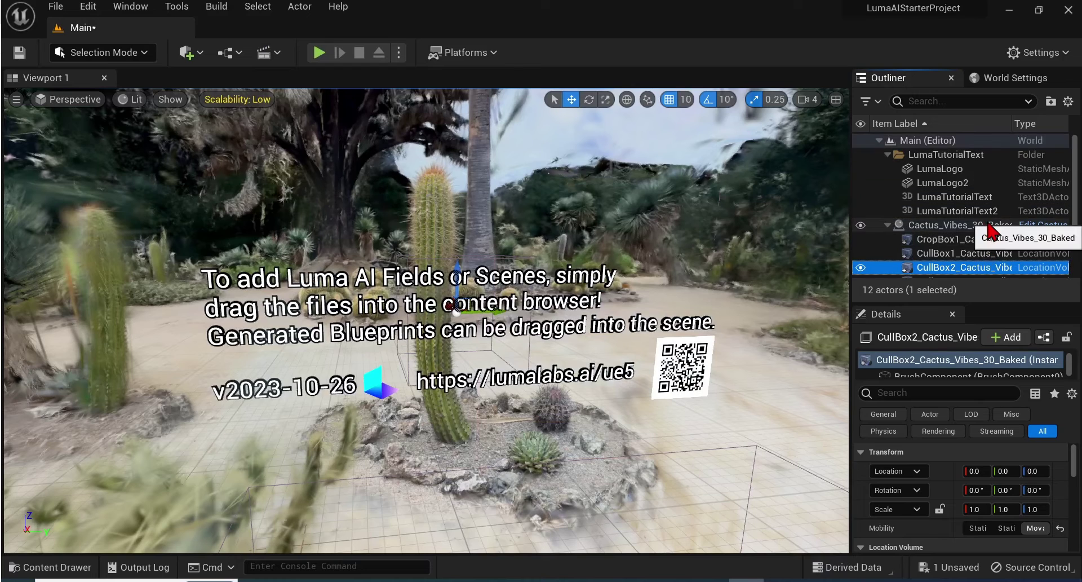
pyautogui.click(962, 175)
pyautogui.scroll(-2, 966, 178)
pyautogui.keyDown('shift'); pyautogui.click(981, 245); pyautogui.keyUp('shift')
pyautogui.press('Delete')
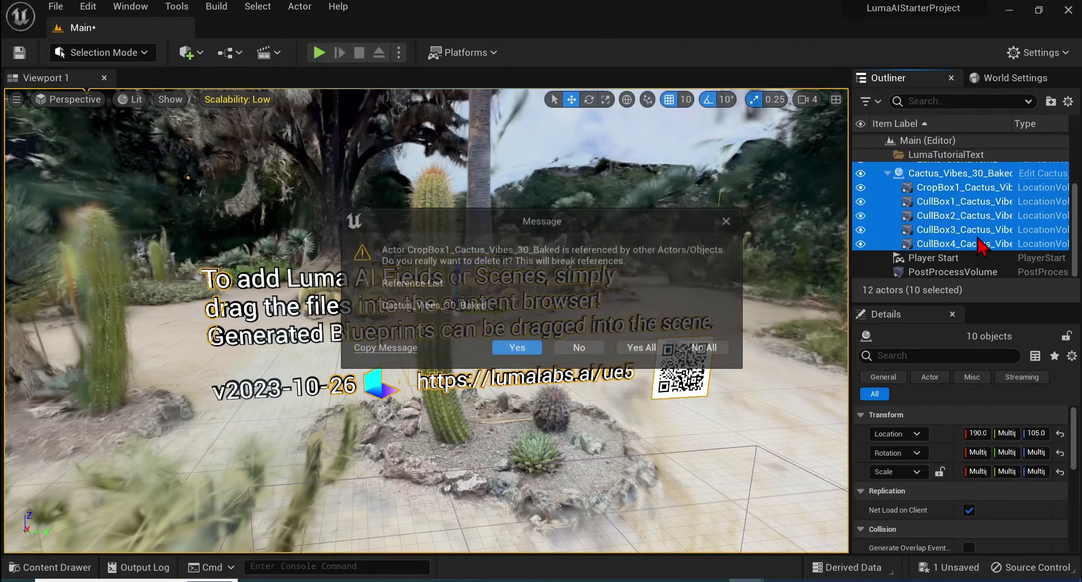
pyautogui.click(643, 348)
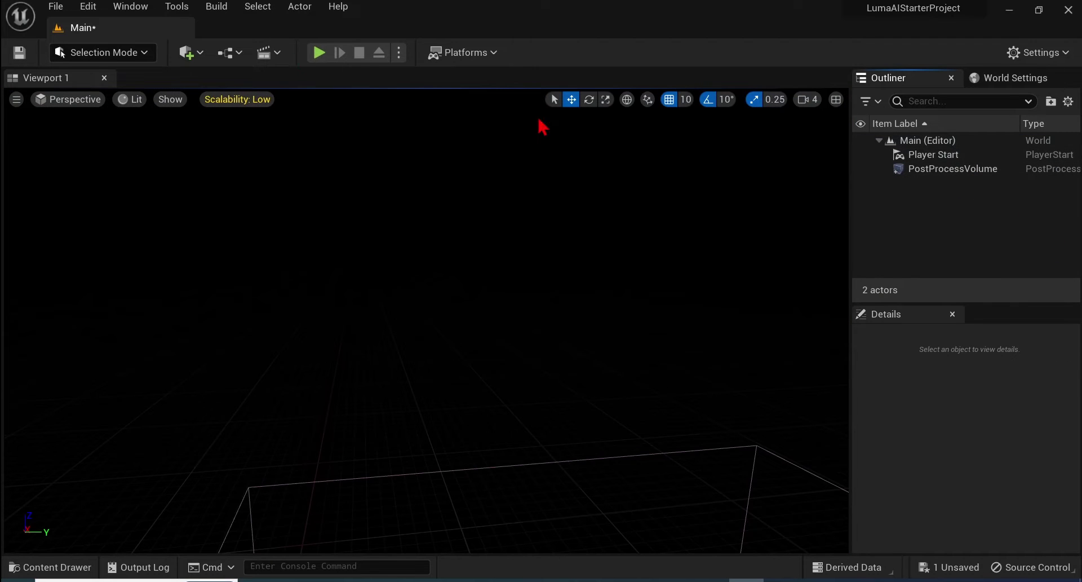
# Search the project's plugins for "sun" and enable the first matching plugin.
pyautogui.click(130, 8)
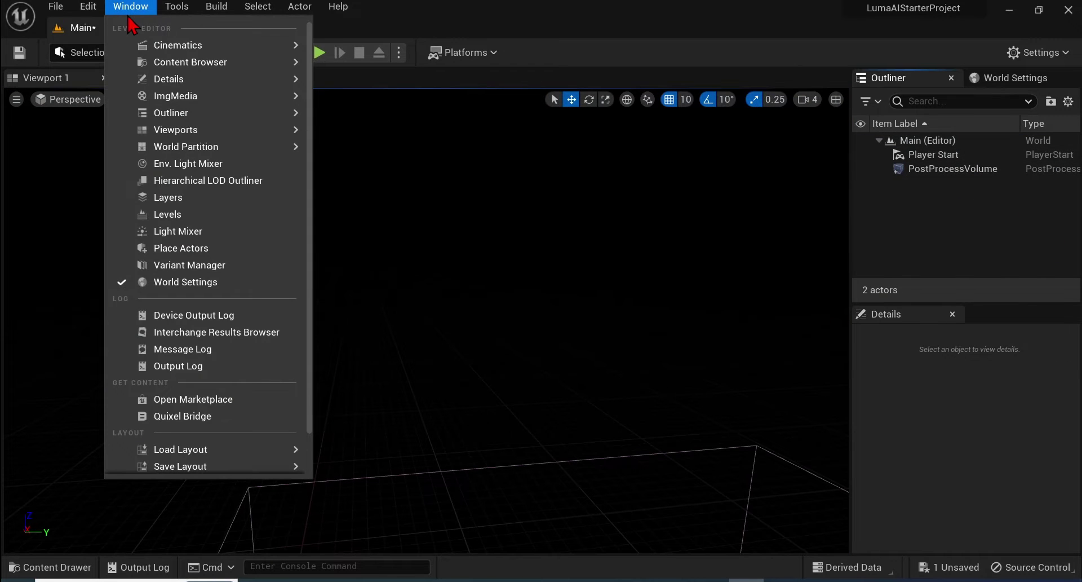
pyautogui.moveTo(98, 8)
pyautogui.click(141, 232)
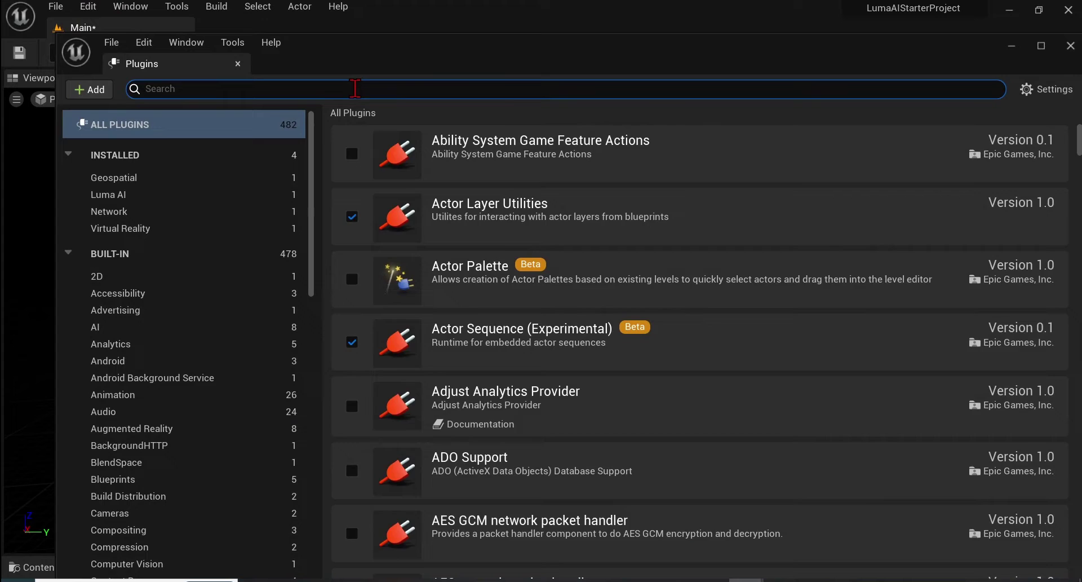
pyautogui.write('sun')
pyautogui.click(352, 156)
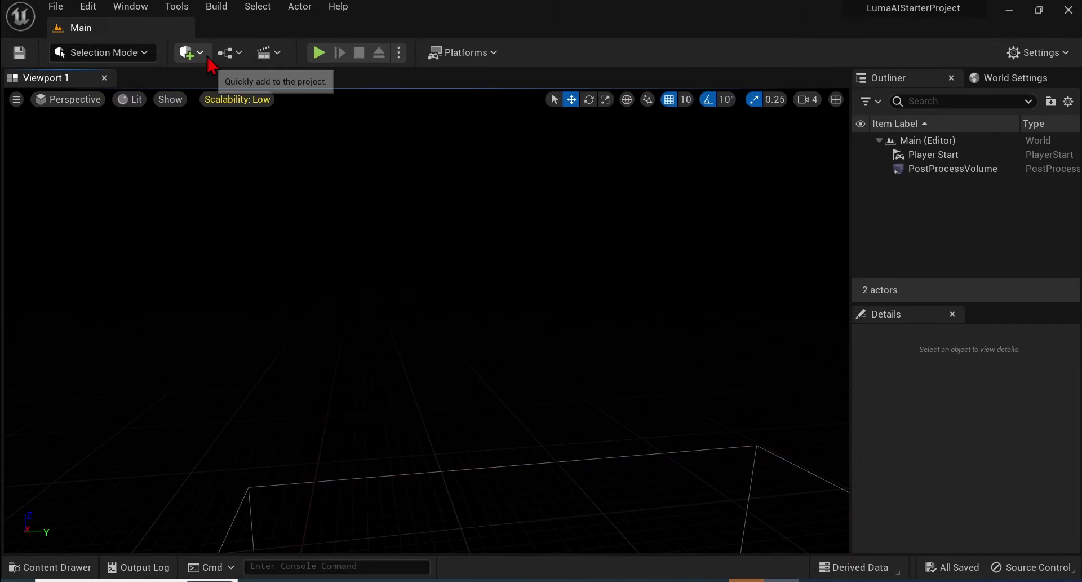
# Add a SunSky actor to the level.
pyautogui.click(190, 52)
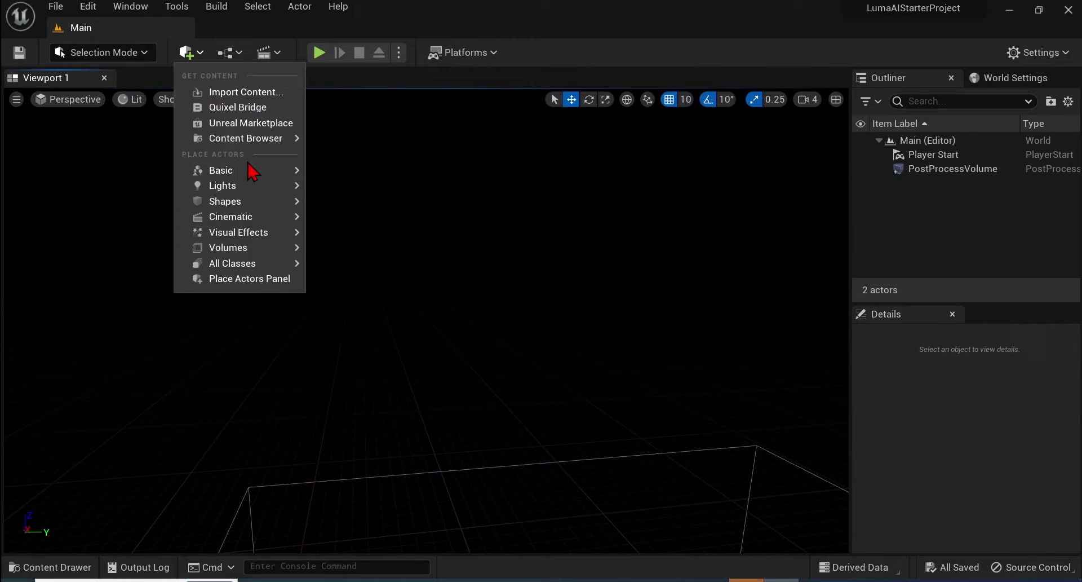
pyautogui.moveTo(274, 191)
pyautogui.click(369, 269)
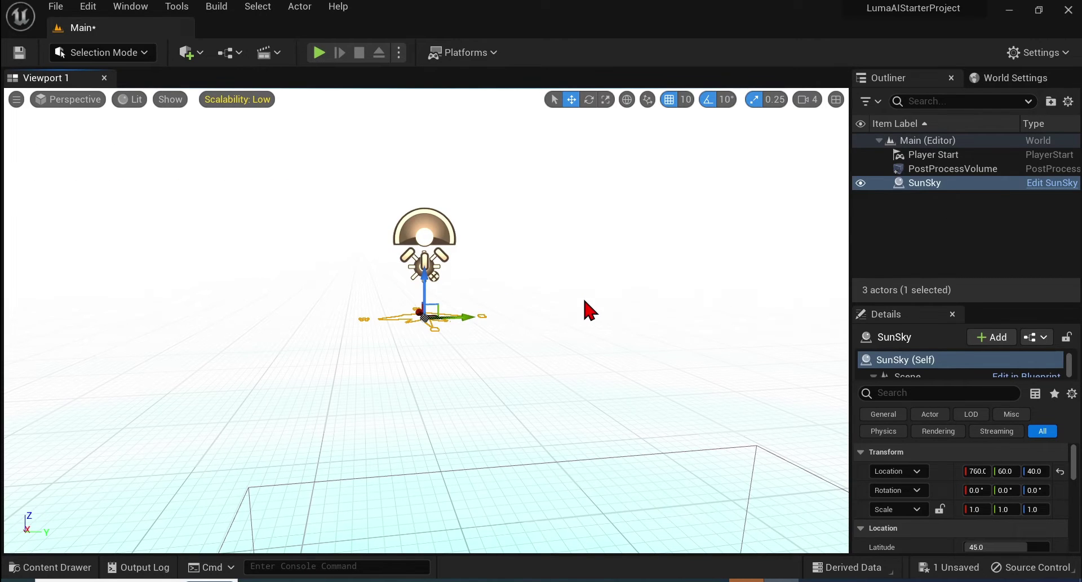
# Create a new landscape of 8 × 8 components with 63×63 quad sections and return to Selection Mode.
pyautogui.click(197, 53)
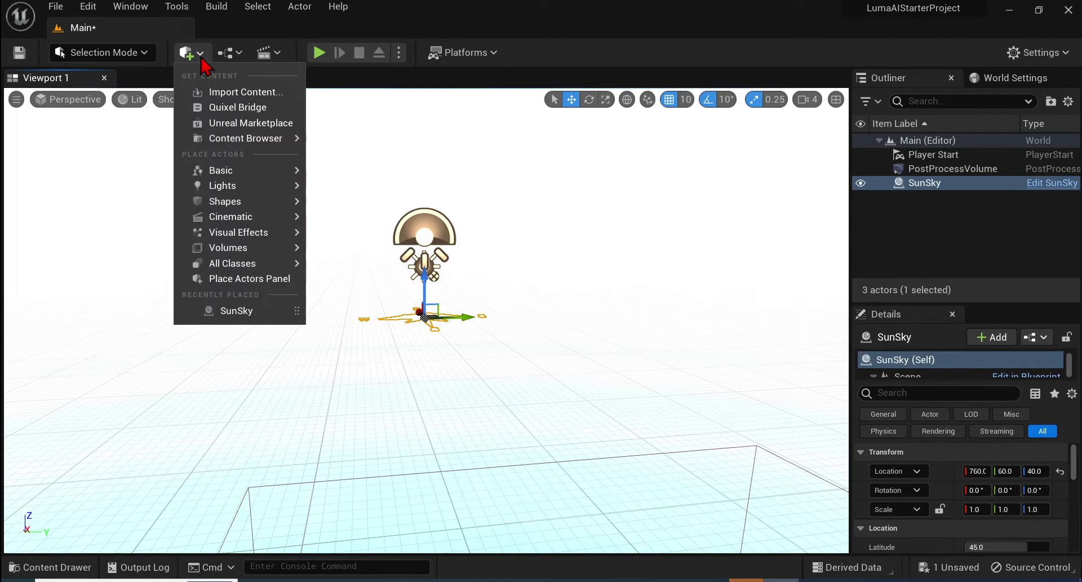
pyautogui.click(145, 54)
pyautogui.click(132, 94)
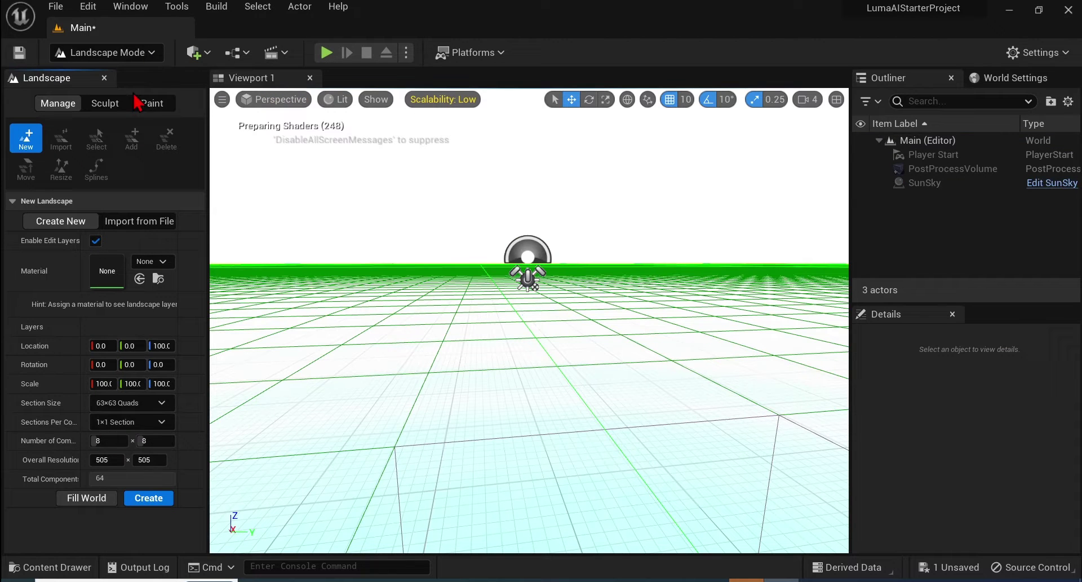
pyautogui.click(148, 499)
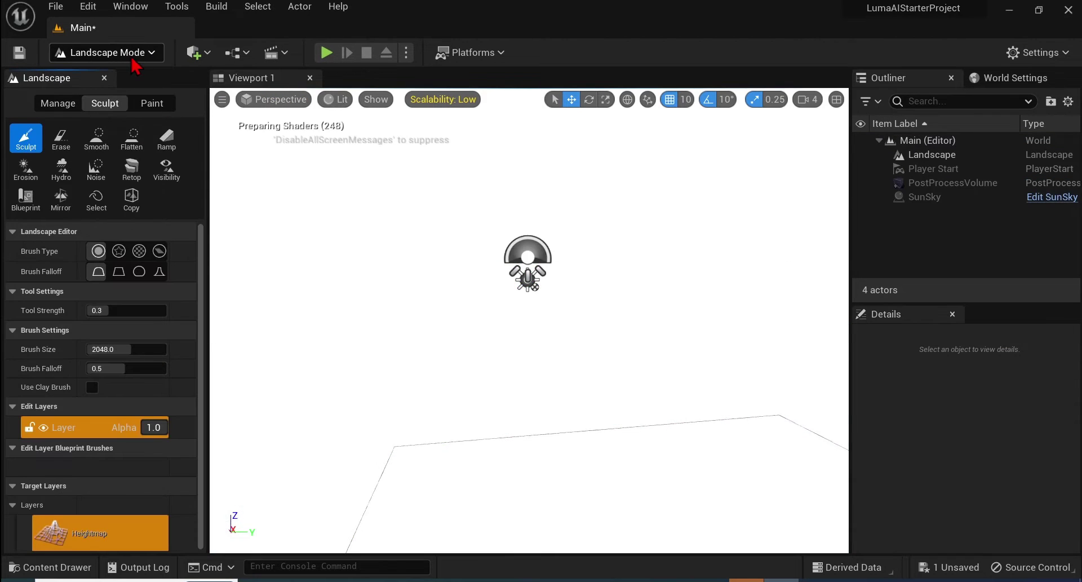
pyautogui.click(134, 59)
pyautogui.click(127, 75)
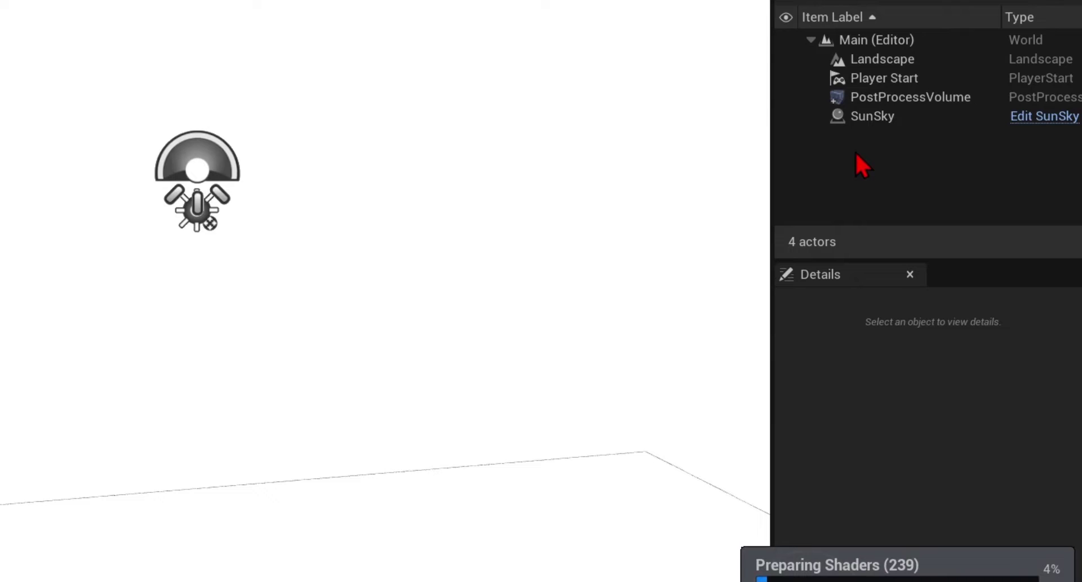
# Set the PostProcessVolume's exposure Metering Mode to Manual.
pyautogui.click(896, 98)
pyautogui.click(882, 380)
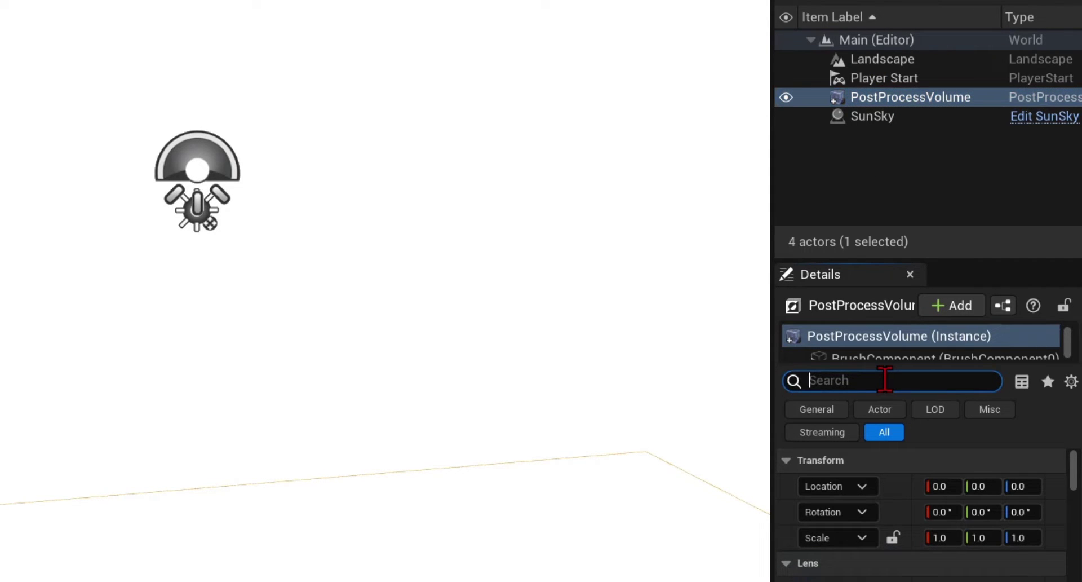
pyautogui.write('exposure')
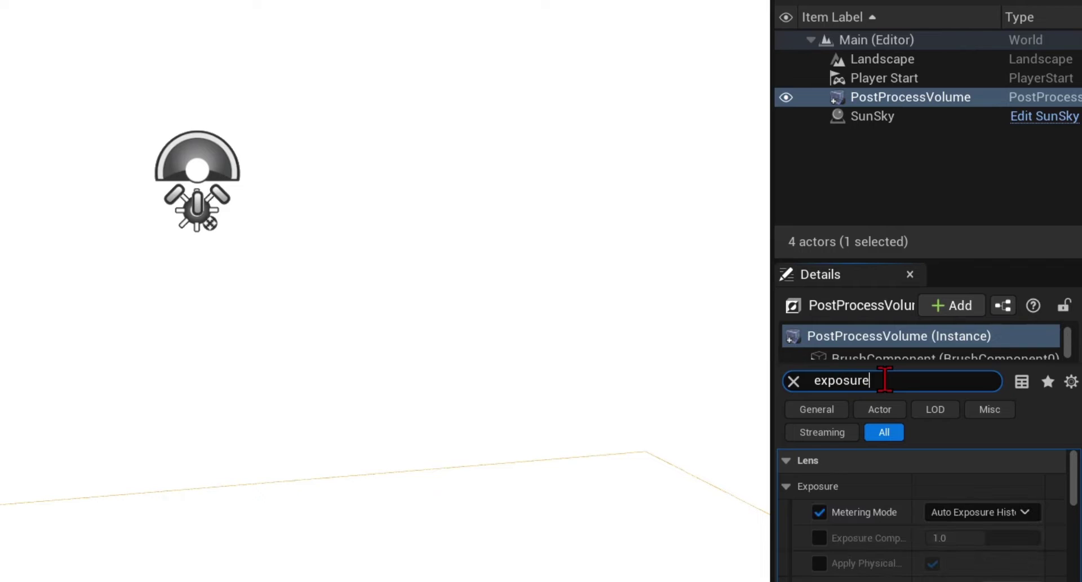
pyautogui.click(958, 513)
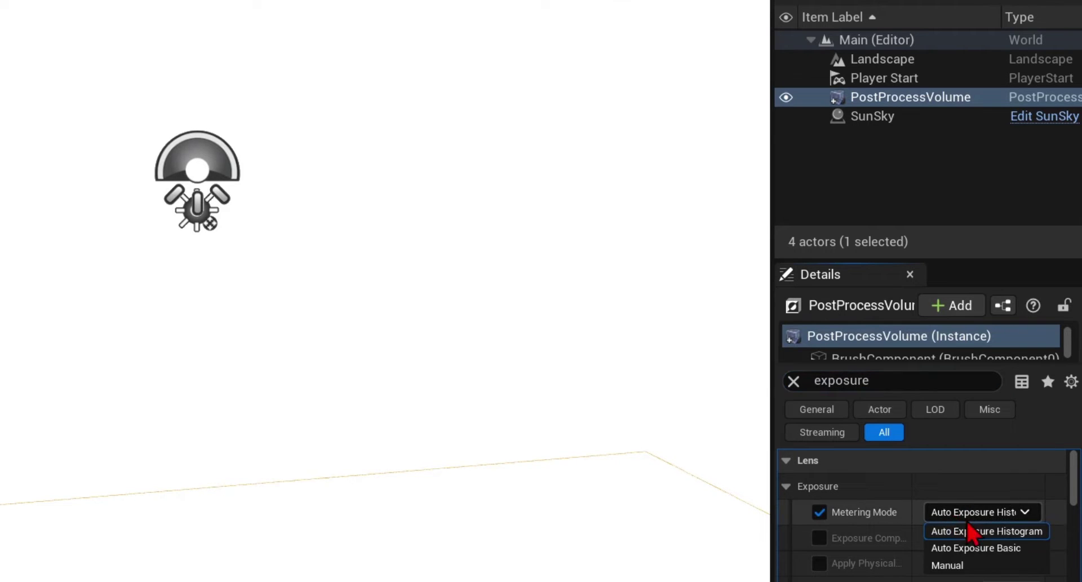
pyautogui.click(994, 567)
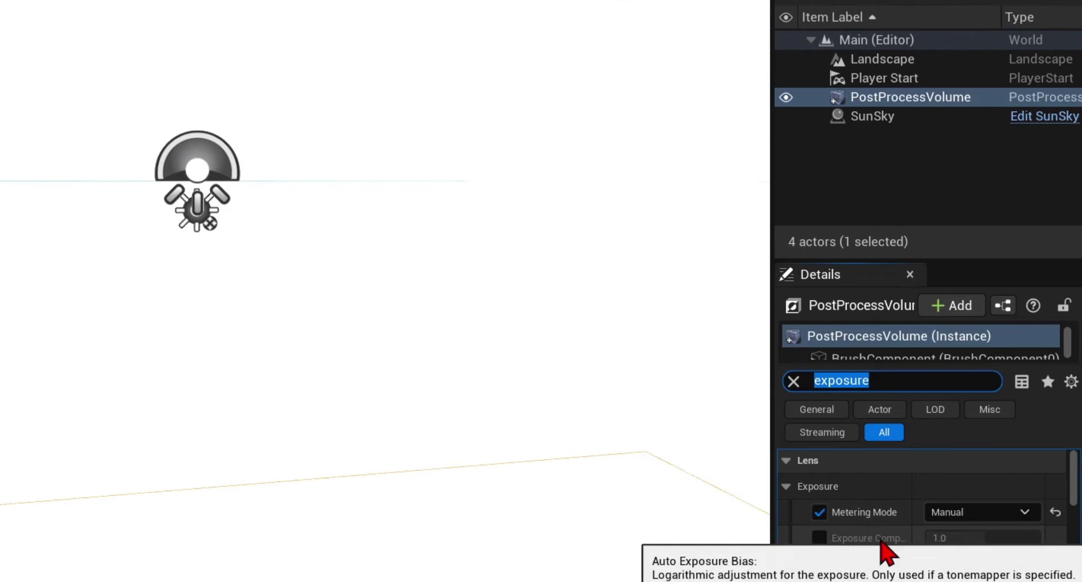
# Enable the PostProcessVolume's Exposure Compensation, set it to about -3.43, and clear the property filter and selection.
pyautogui.click(819, 537)
pyautogui.moveTo(1001, 544); pyautogui.dragTo(970, 524)
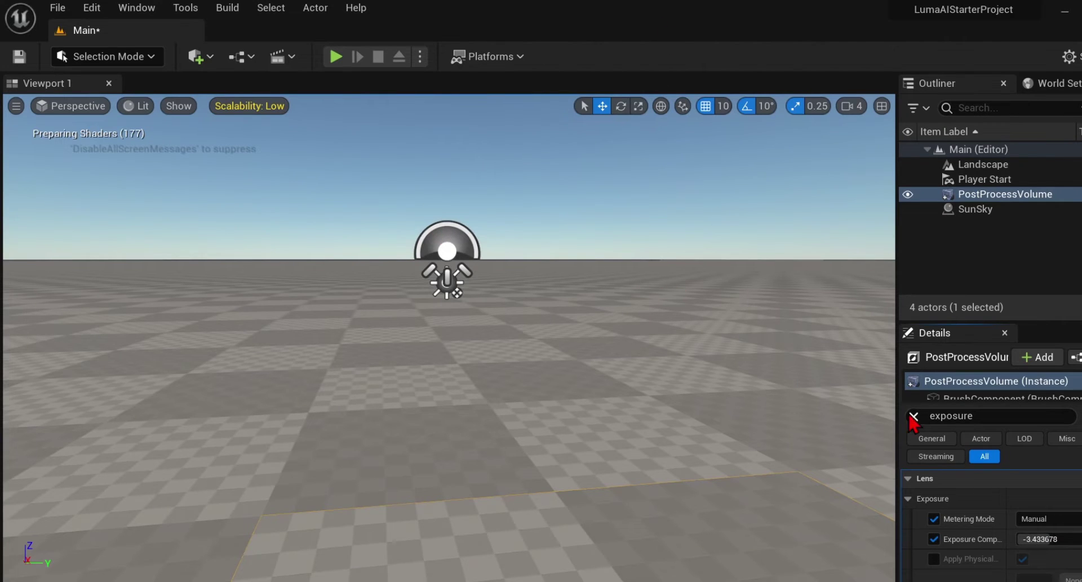
pyautogui.click(794, 381)
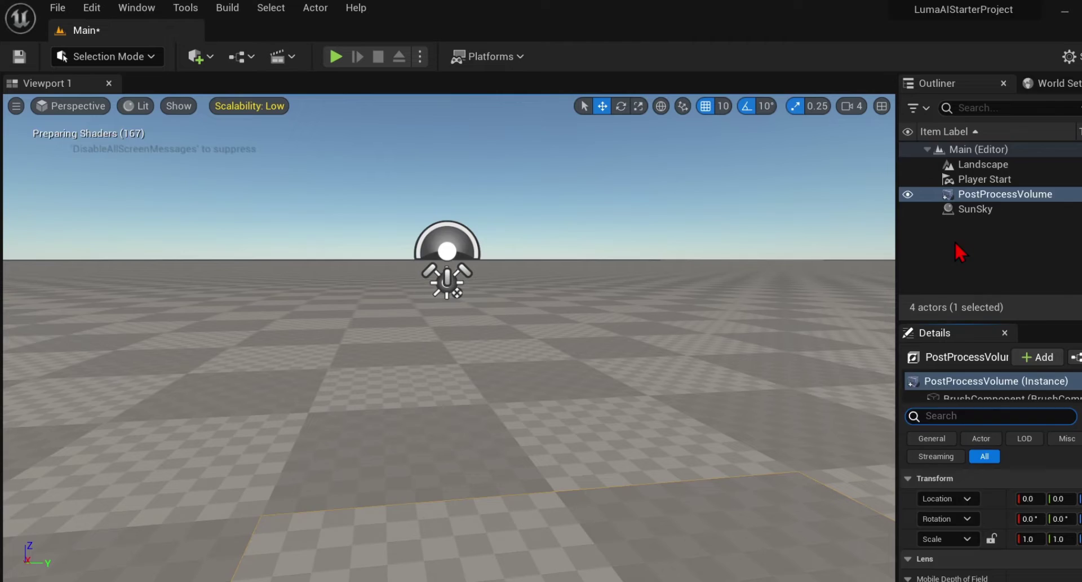
pyautogui.click(960, 251)
# Import the downloaded splat_67 PLY file from the file explorer into the project's Content folder.
pyautogui.click(72, 574)
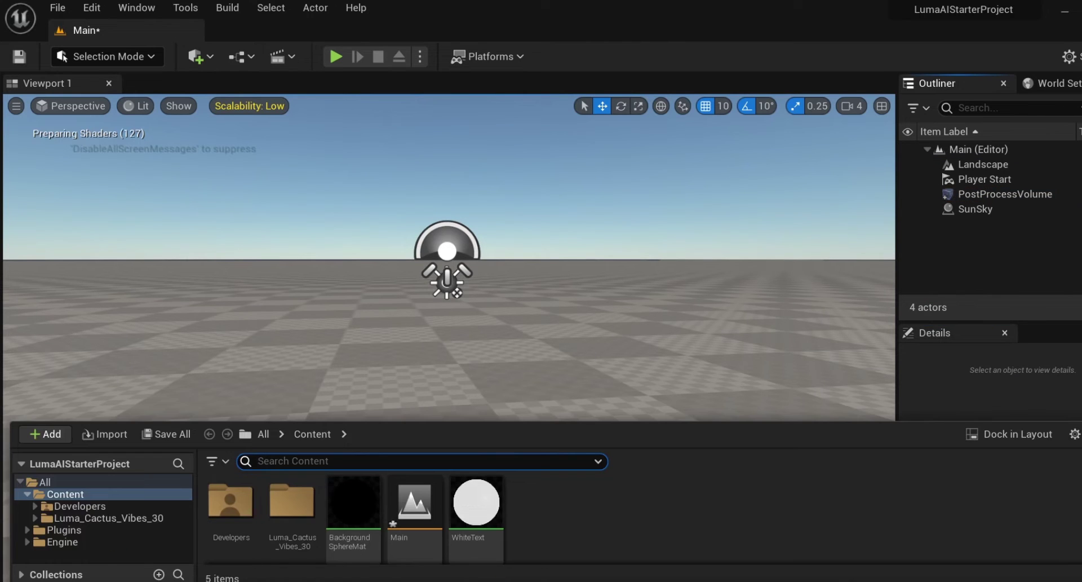
pyautogui.hotkey('alt', 'Tab')
pyautogui.moveTo(606, 360); pyautogui.dragTo(598, 530)
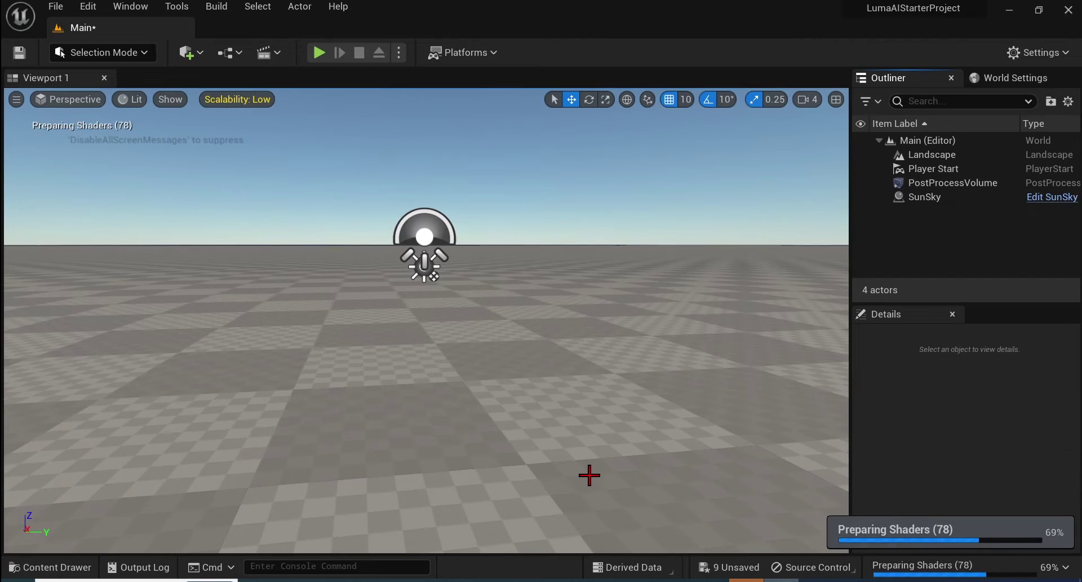
# Place the splat_67_Dynamic Blueprint from the Luma_splat_67 folder into the level near the SunSky actor.
pyautogui.click(50, 567)
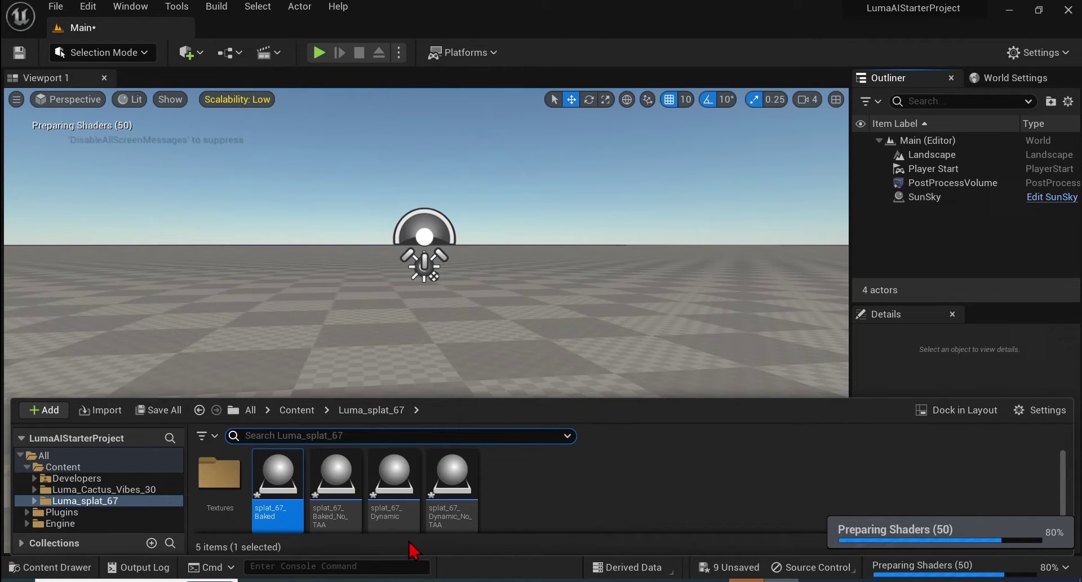
pyautogui.click(389, 475)
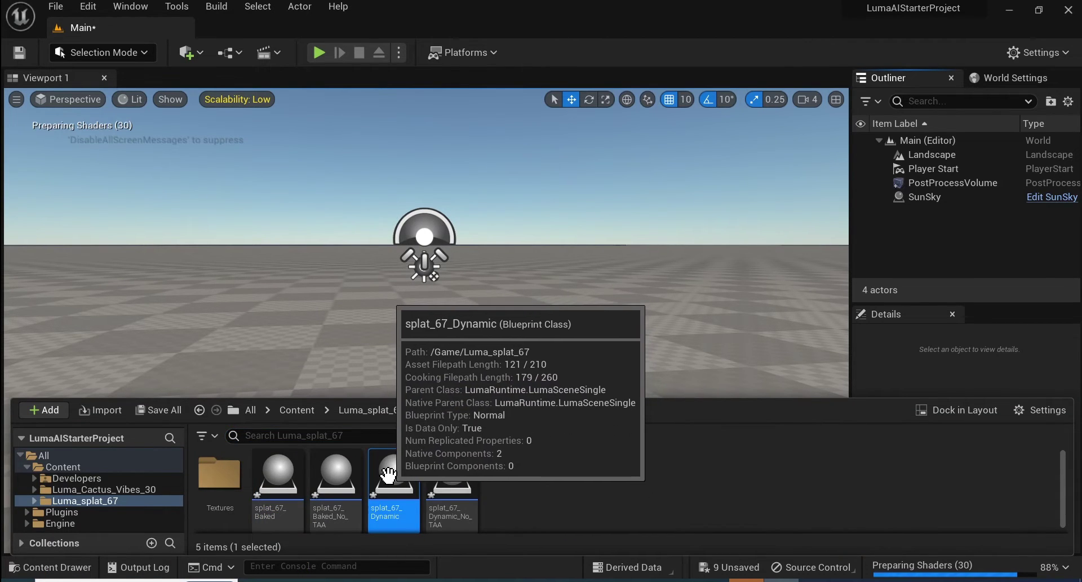
pyautogui.moveTo(388, 475)
pyautogui.mouseDown()
pyautogui.moveTo(398, 459)
pyautogui.moveTo(391, 478)
pyautogui.mouseUp()
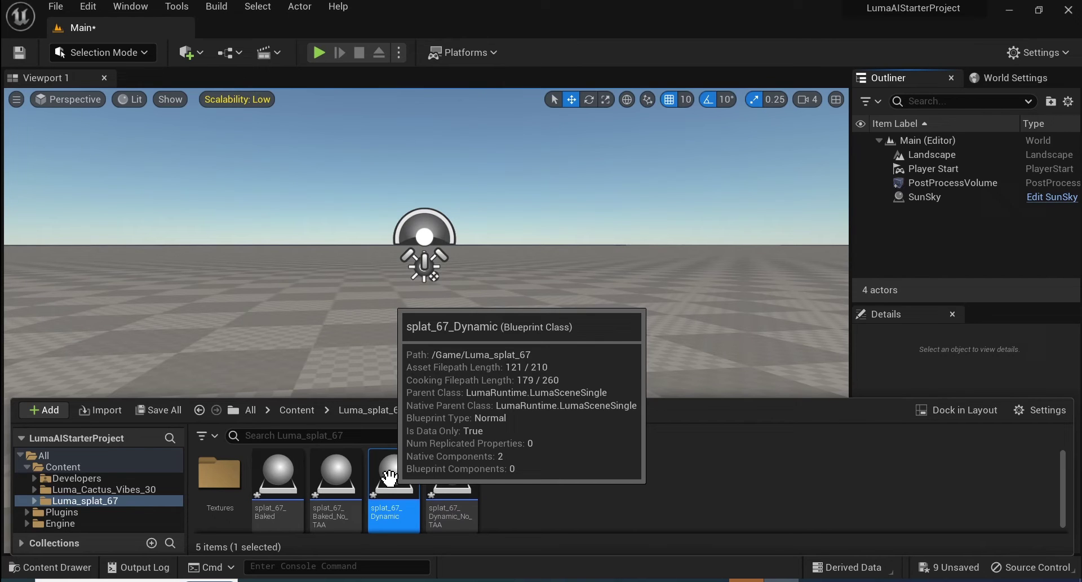
pyautogui.moveTo(389, 478); pyautogui.dragTo(396, 310)
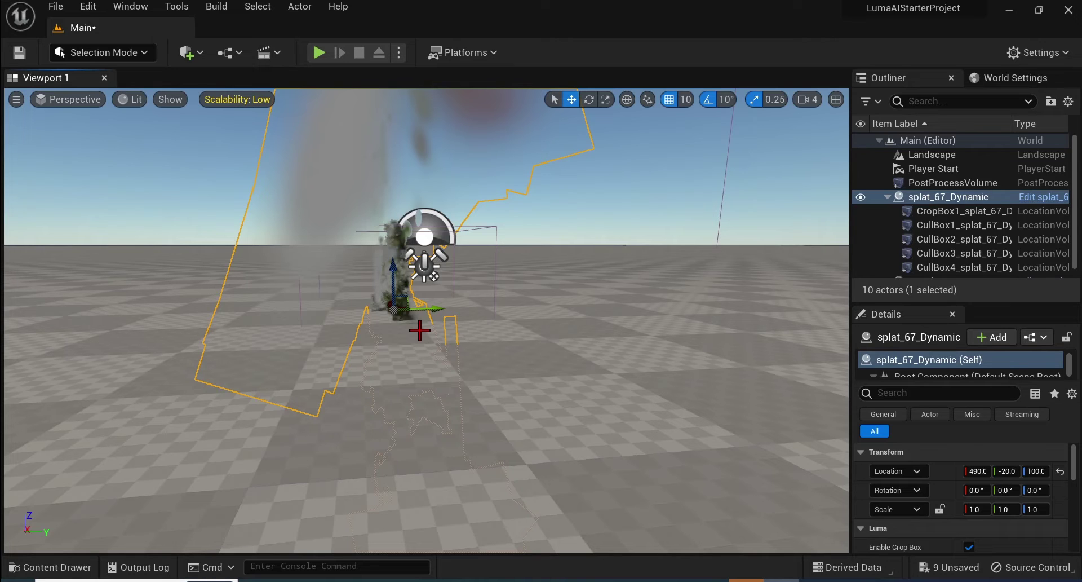
pyautogui.moveTo(420, 330); pyautogui.dragTo(478, 313, button='right')
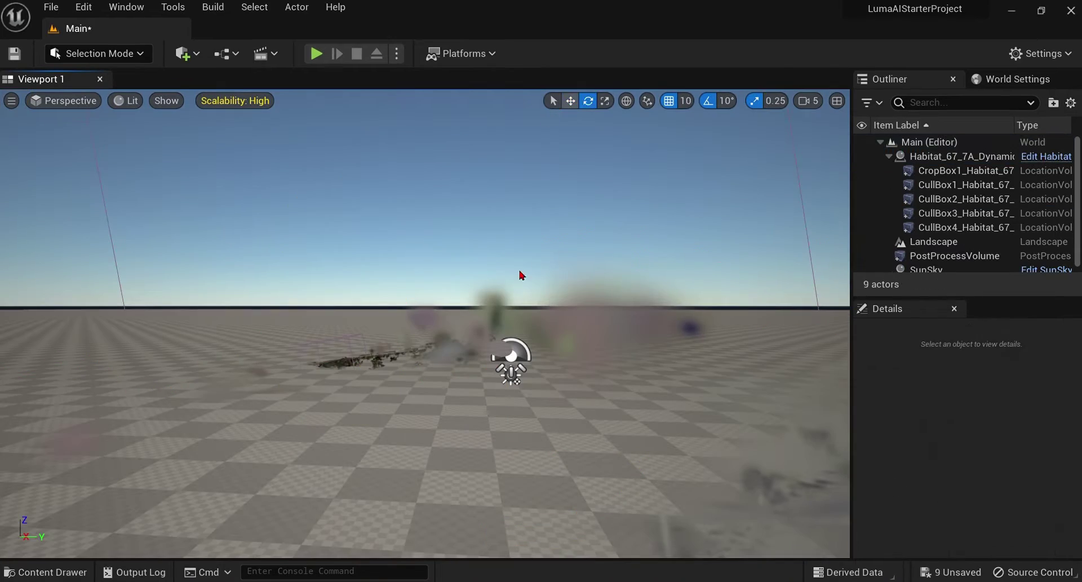
# Rotate the Habitat_67_7A_Dynamic splat to about -90° on X and raise it to Z 1040.
pyautogui.click(941, 156)
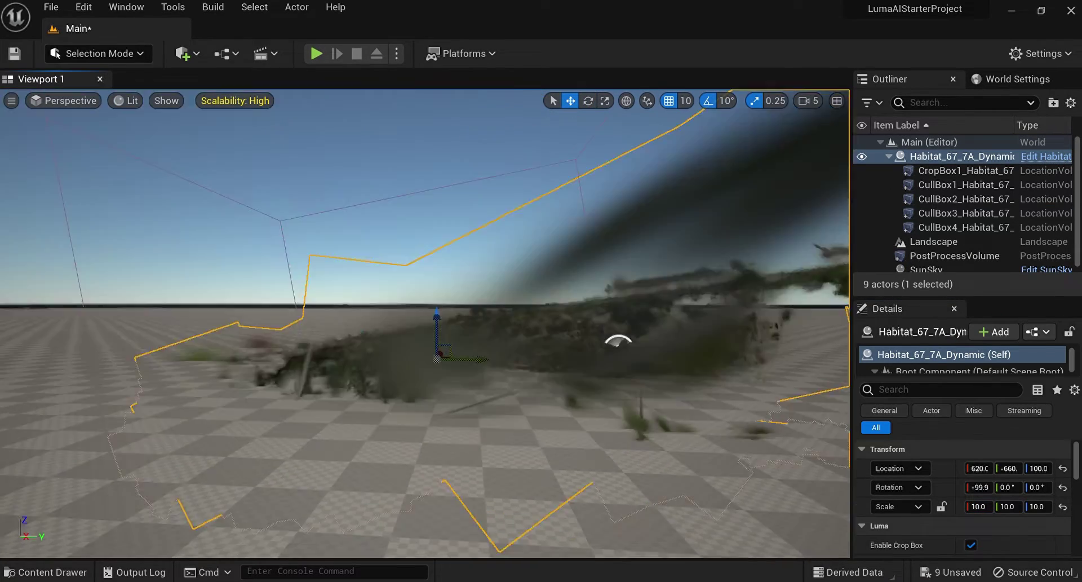
pyautogui.moveTo(426, 324); pyautogui.dragTo(524, 366, button='right')
pyautogui.click(588, 102)
pyautogui.moveTo(331, 351); pyautogui.dragTo(346, 164)
pyautogui.click(572, 106)
pyautogui.moveTo(493, 233)
pyautogui.mouseDown(button='right')
pyautogui.moveTo(620, 243)
pyautogui.moveTo(493, 234)
pyautogui.mouseUp(button='right')
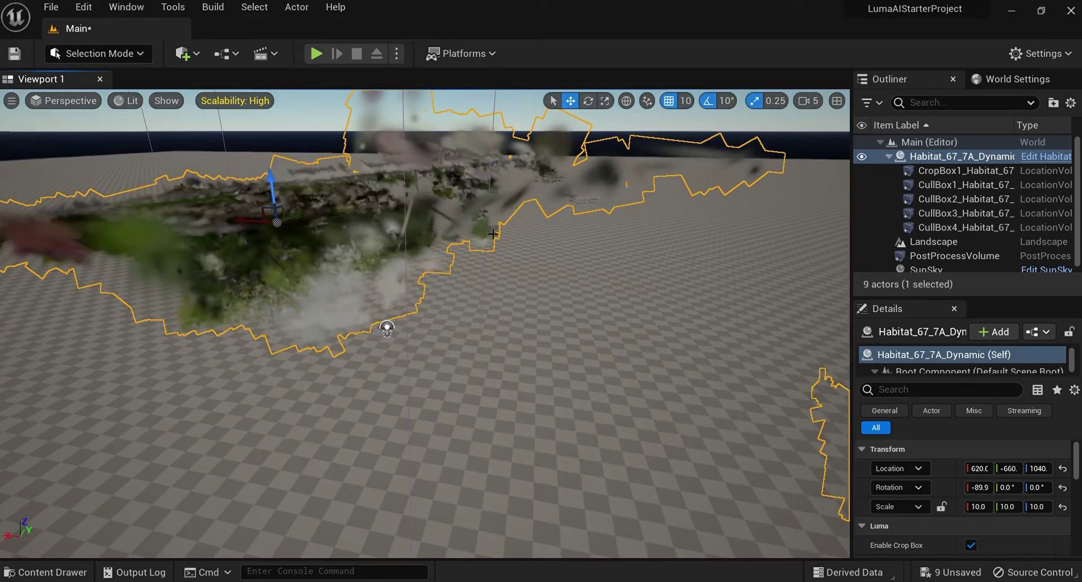
# Rotate the splat so the building stands upright, at about 90°, -10° and 180°.
pyautogui.click(587, 103)
pyautogui.moveTo(317, 178); pyautogui.dragTo(226, 169)
pyautogui.moveTo(317, 177); pyautogui.dragTo(251, 152, button='right')
pyautogui.moveTo(395, 209); pyautogui.dragTo(409, 242)
pyautogui.moveTo(507, 253); pyautogui.dragTo(414, 239, button='right')
pyautogui.press('w')
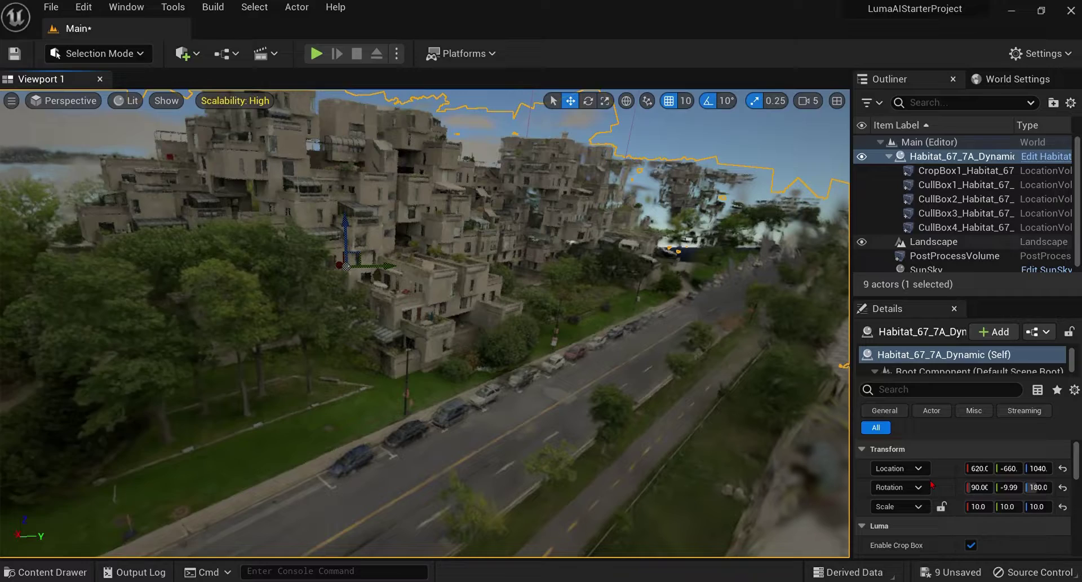
# Set the scale of the splat's CropBox1 to 1.0 on all three axes.
pyautogui.scroll(-1, 930, 527)
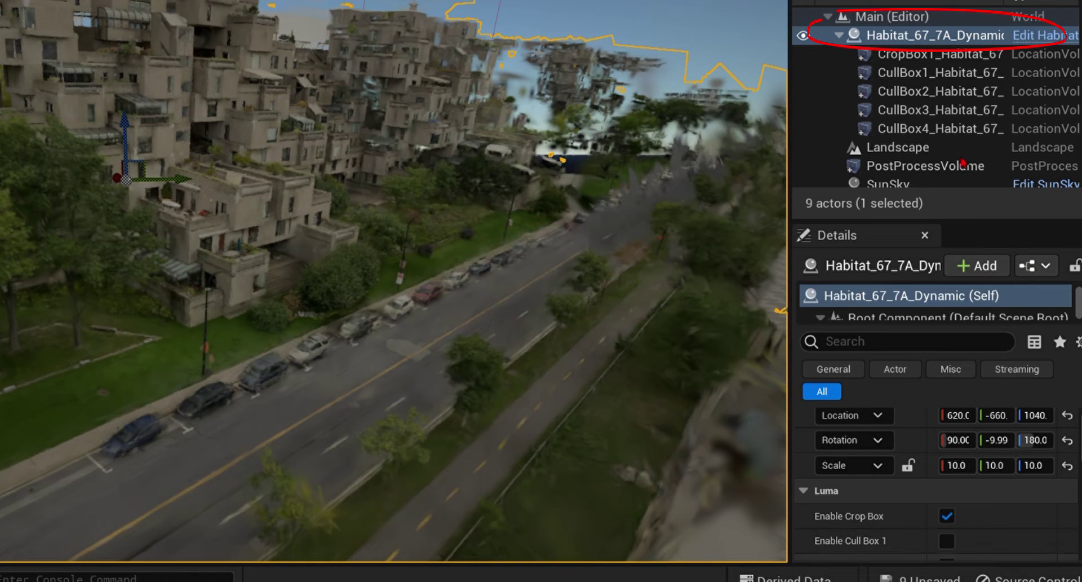
pyautogui.click(973, 57)
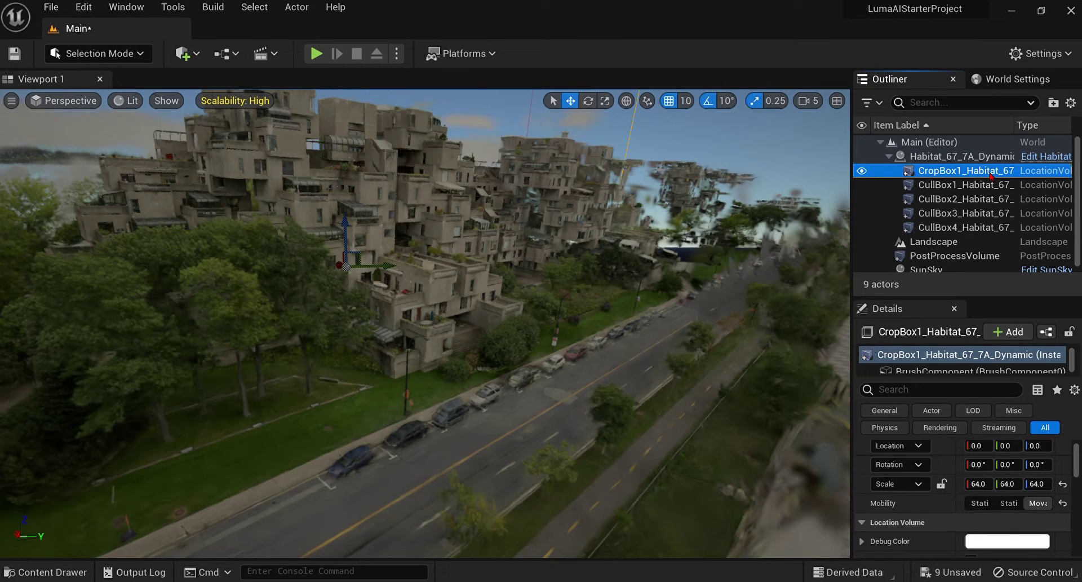
pyautogui.click(992, 486)
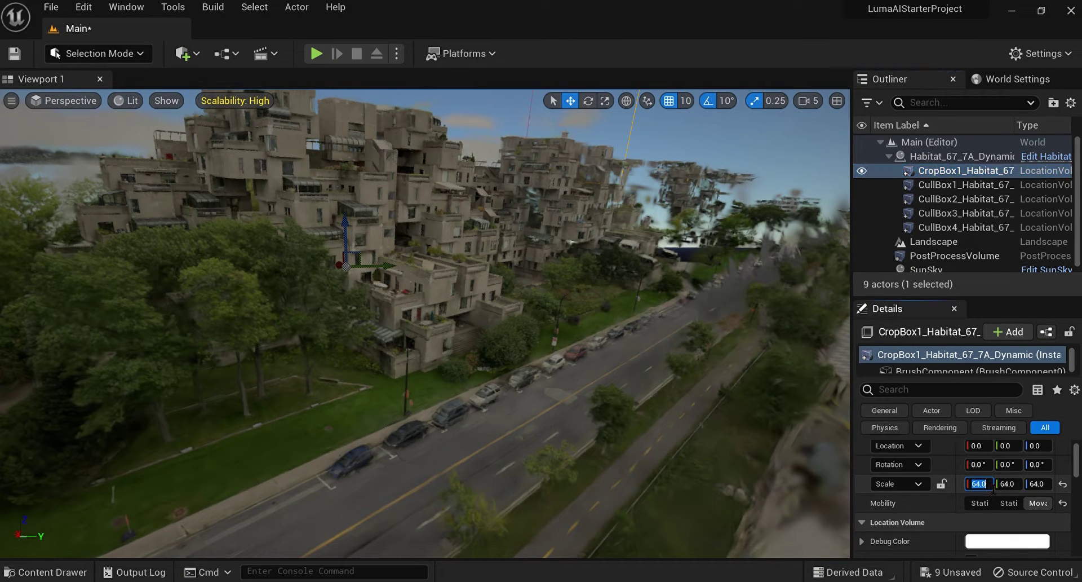
pyautogui.write('1')
pyautogui.press('Tab')
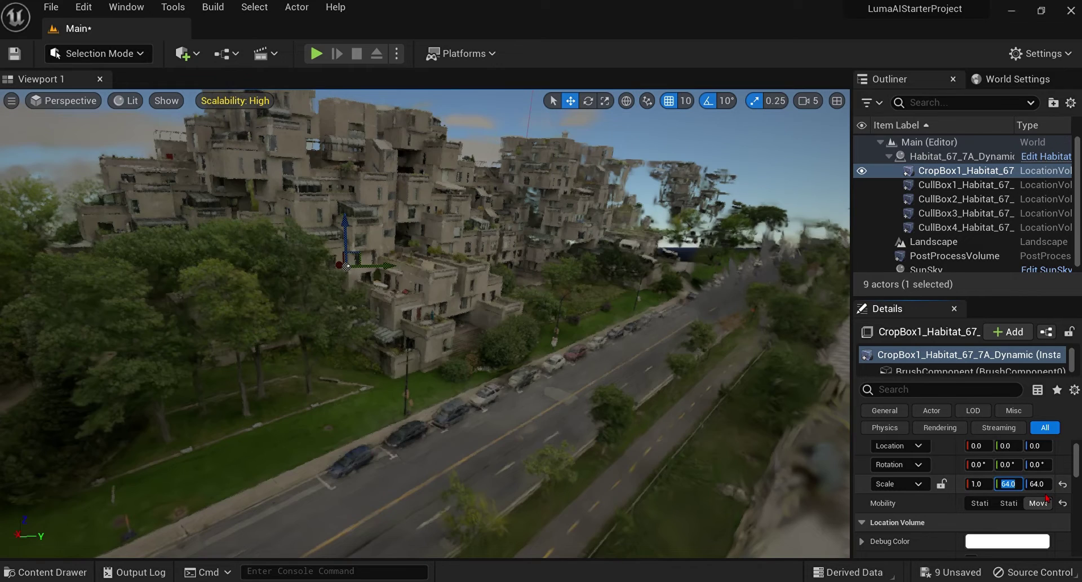
pyautogui.write('1')
pyautogui.press('Tab')
pyautogui.write('0.5')
pyautogui.press('Tab')
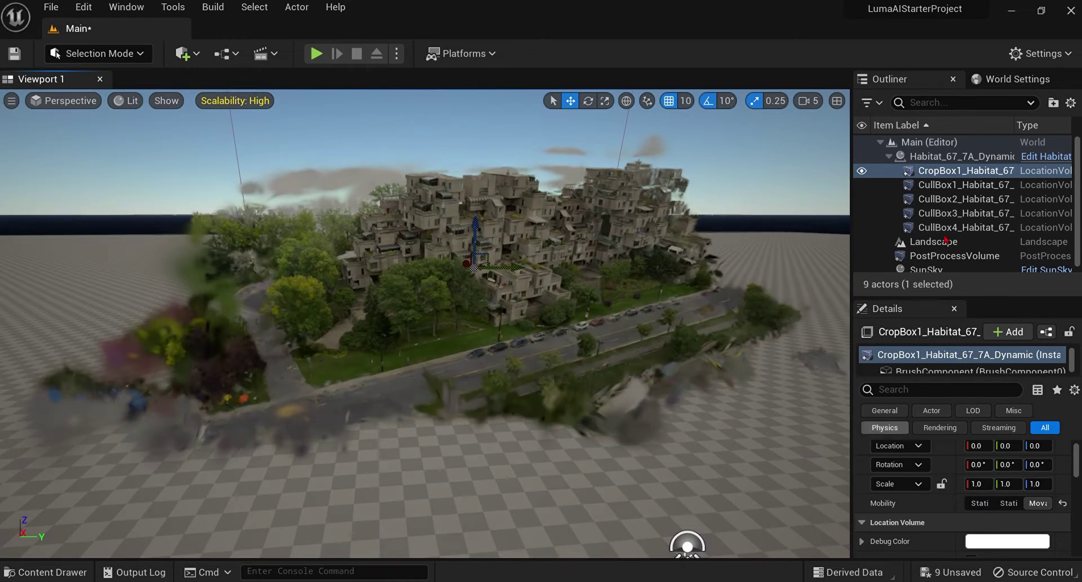
# Set CropBox1's Z scale to 0.7, rotate it slightly, and turn off rotation snapping.
pyautogui.click(1038, 484)
pyautogui.write('0.7')
pyautogui.press('Return')
pyautogui.press('e')
pyautogui.moveTo(459, 295); pyautogui.dragTo(472, 294)
pyautogui.click(708, 101)
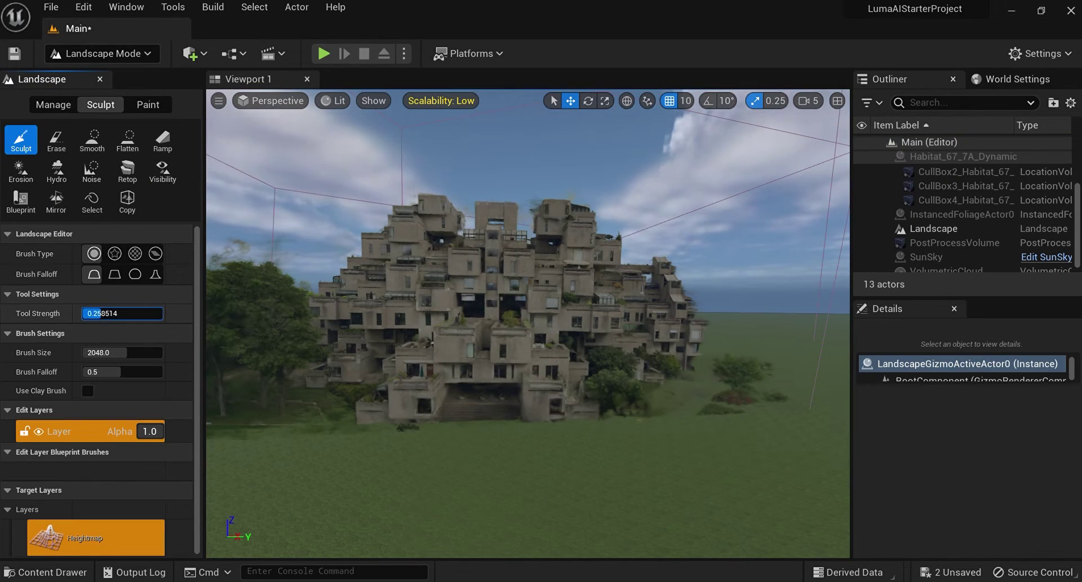
# Sculpt the landscape beside the building with tool strength about 0.18 and brush size about 997.
pyautogui.press('Tab')
pyautogui.moveTo(125, 352); pyautogui.dragTo(105, 352)
pyautogui.moveTo(742, 494)
pyautogui.mouseDown()
pyautogui.moveTo(727, 418)
pyautogui.moveTo(705, 483)
pyautogui.mouseUp()
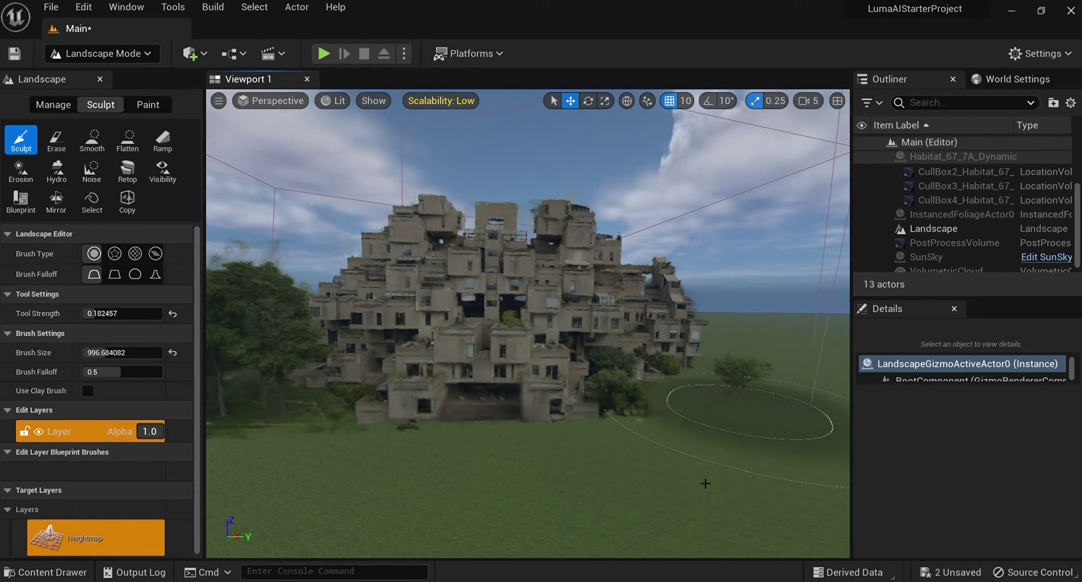
pyautogui.scroll(-1, 232, 456)
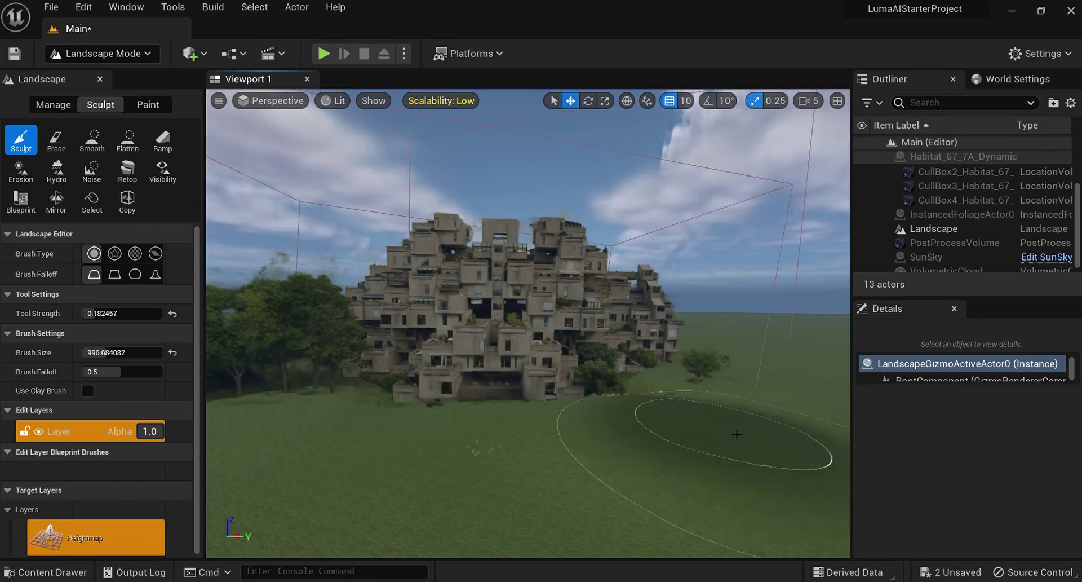
pyautogui.press('s')
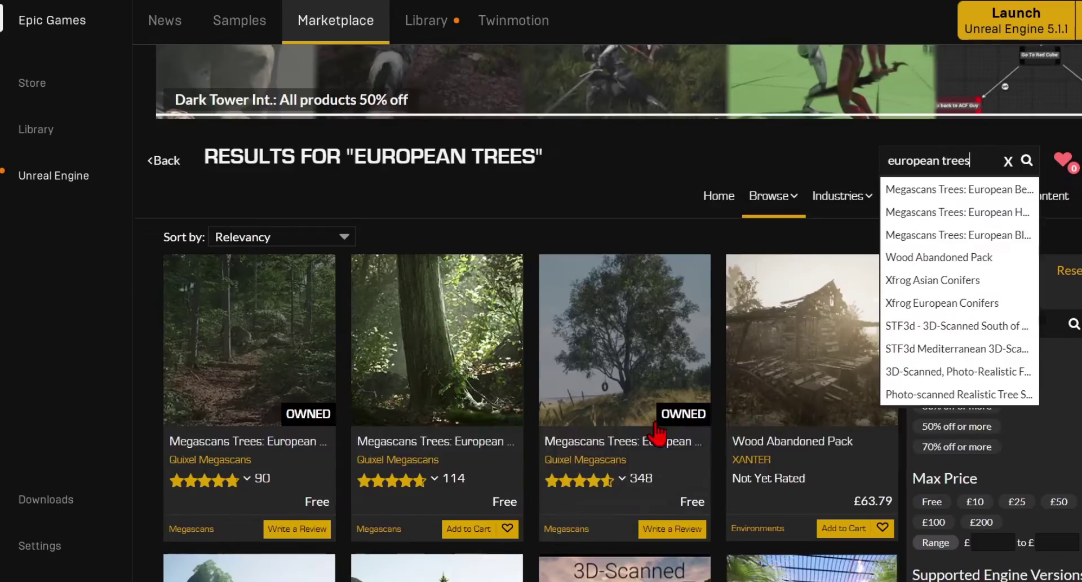
# Choose an owned Megascans European tree pack in the marketplace and place SM_EuropeanBeech_Field_01 from EuropeanBeech's SimpleWind folder into the level.
pyautogui.click(657, 438)
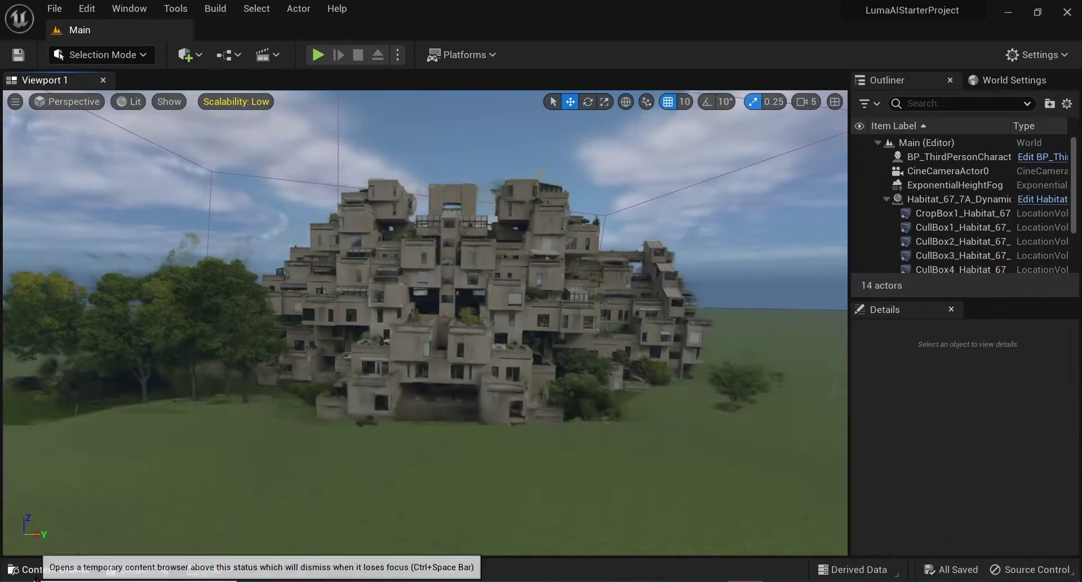
pyautogui.hotkey('ctrl', 'space')
pyautogui.click(101, 500)
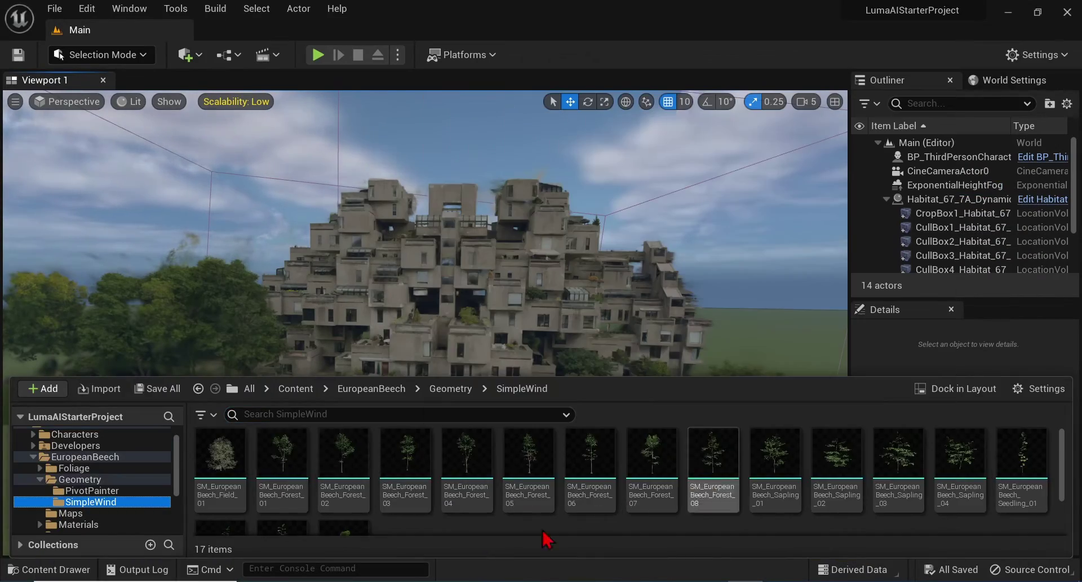
pyautogui.moveTo(544, 536); pyautogui.dragTo(275, 440)
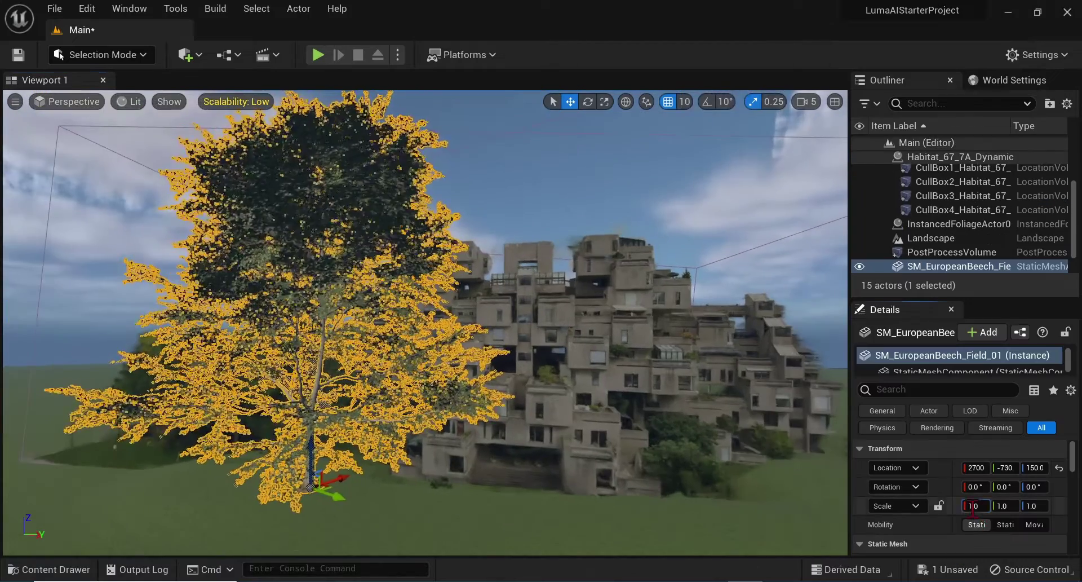
# Scale the beech tree to 0.5 on all axes and move it to the right side of the building.
pyautogui.click(975, 505)
pyautogui.write('0.5')
pyautogui.press('Tab')
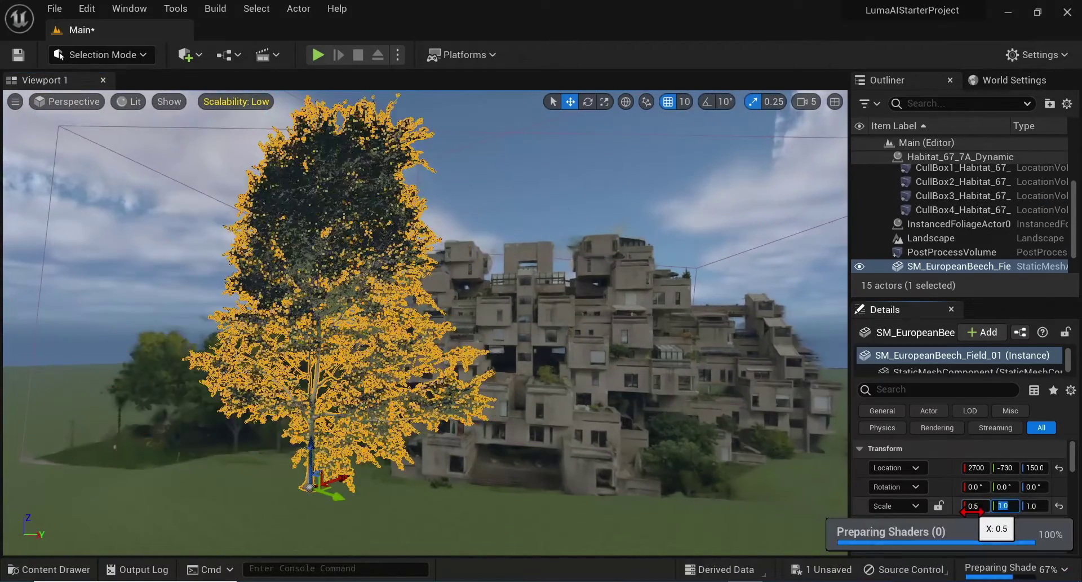
pyautogui.write('0.5')
pyautogui.press('Tab')
pyautogui.write('0.5')
pyautogui.press('Return')
pyautogui.moveTo(240, 433); pyautogui.dragTo(485, 461)
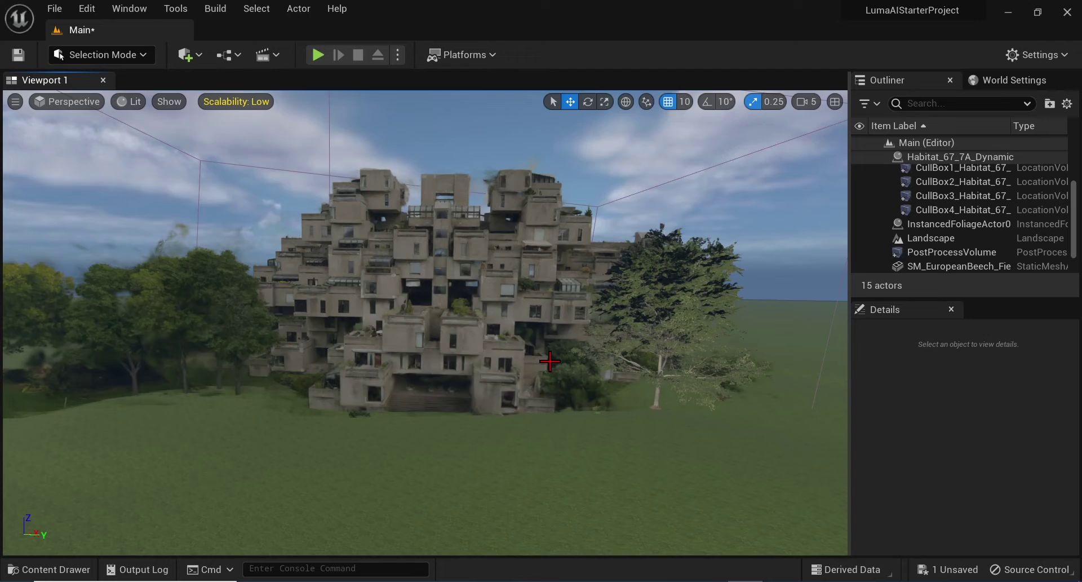
# Check the placed beech tree beside the building, switch to Foliage mode, and open the foliage palette's options.
pyautogui.moveTo(551, 361); pyautogui.dragTo(589, 364, button='right')
pyautogui.click(644, 373)
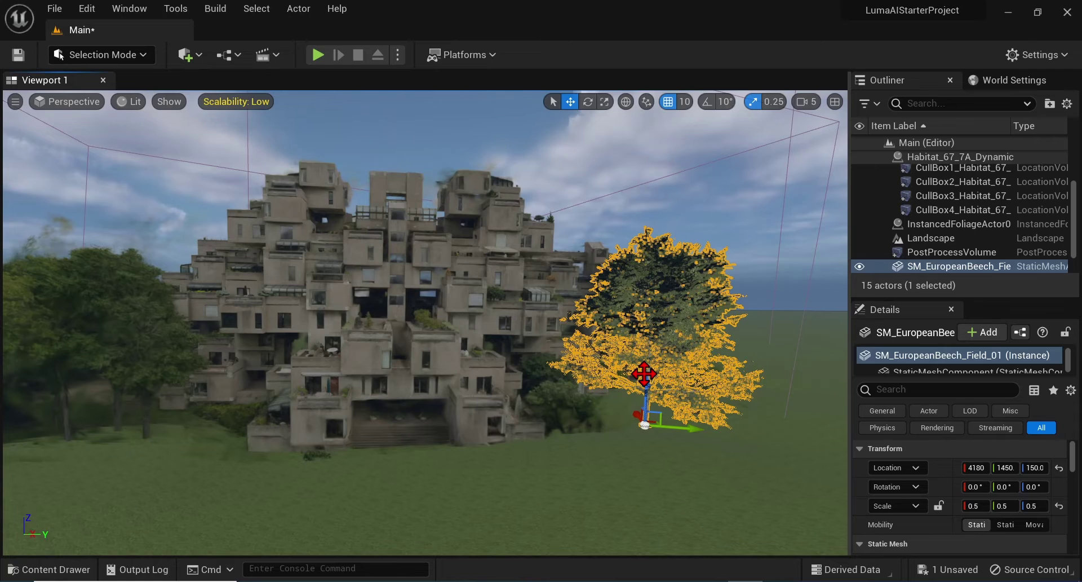
pyautogui.hotkey('shift', '3')
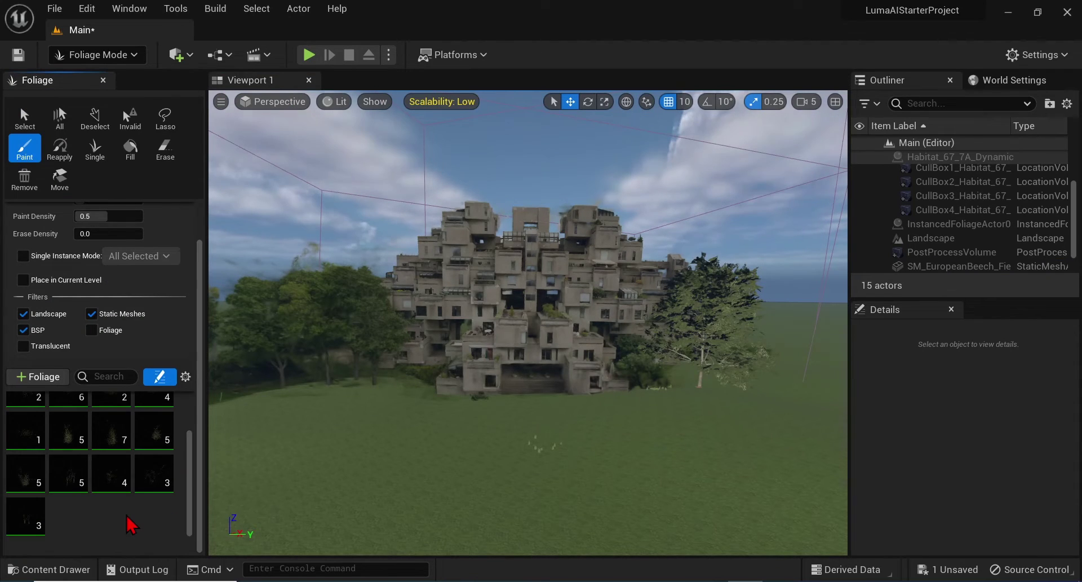
pyautogui.rightClick(126, 519)
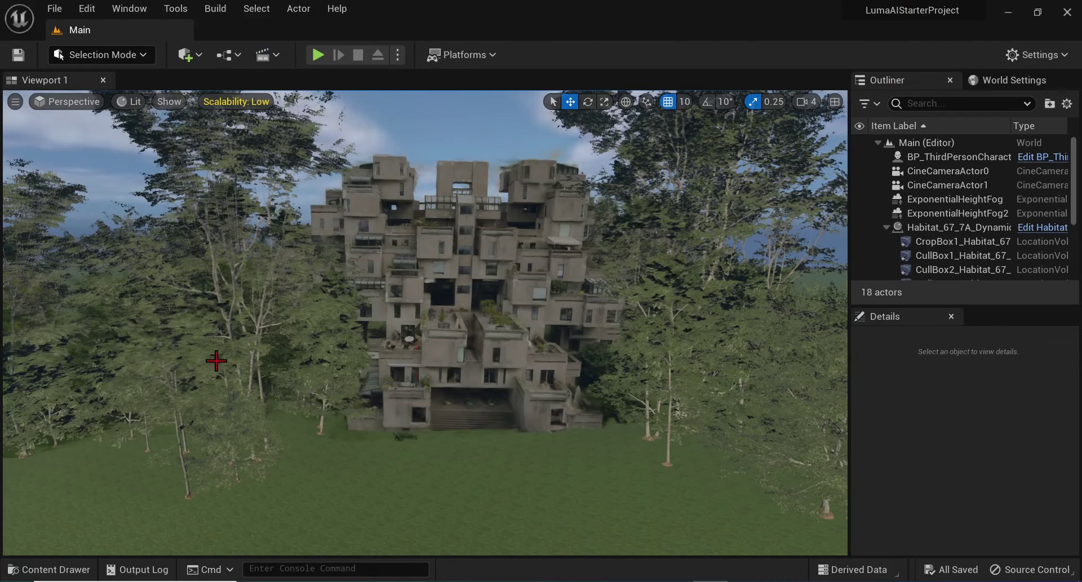
# Add the Third Person Blueprint content pack to the project.
pyautogui.click(39, 570)
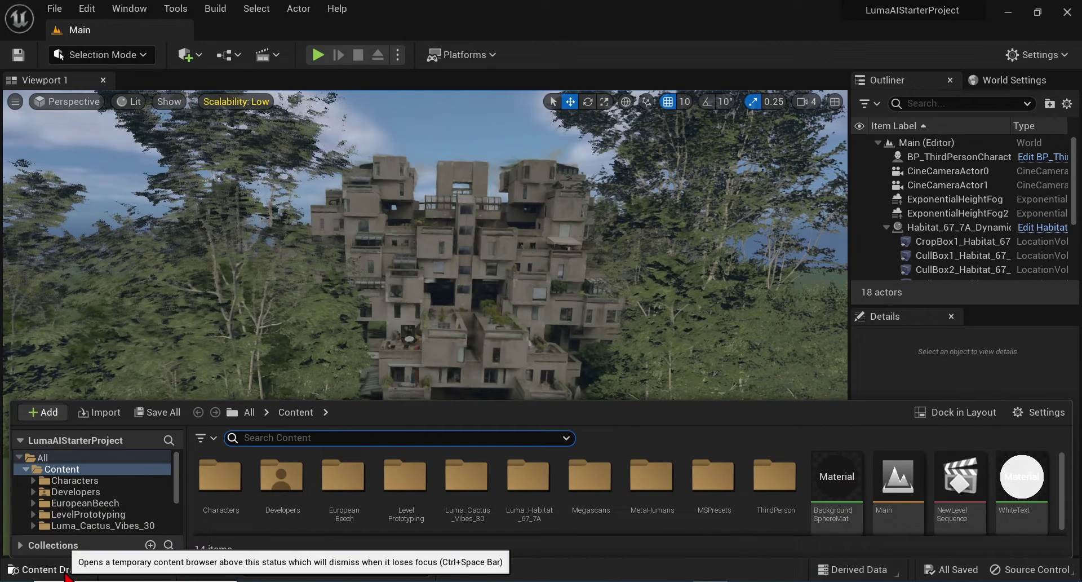
pyautogui.click(45, 412)
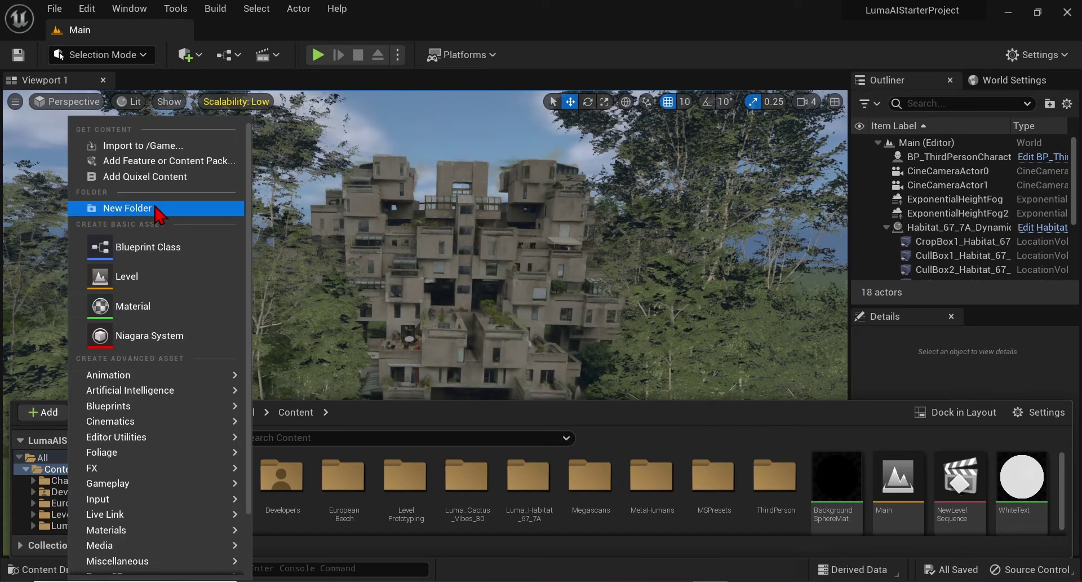
pyautogui.click(169, 161)
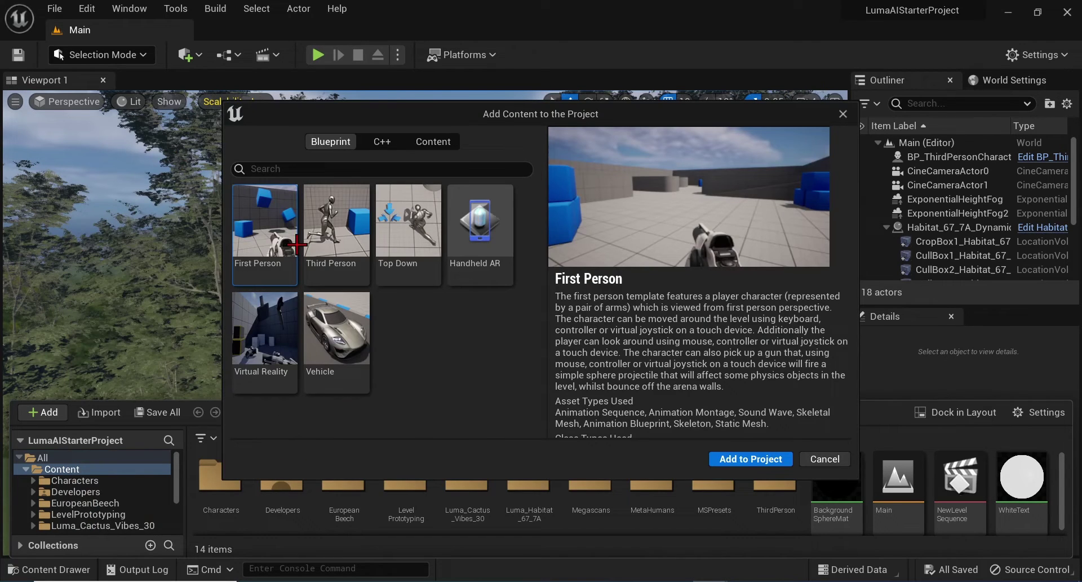
pyautogui.click(330, 259)
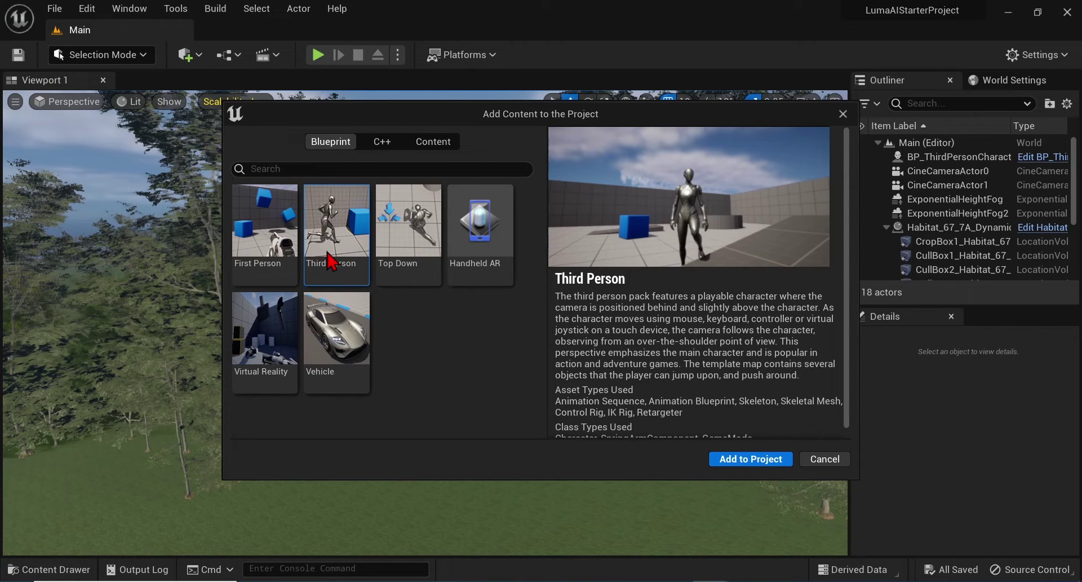
pyautogui.click(750, 458)
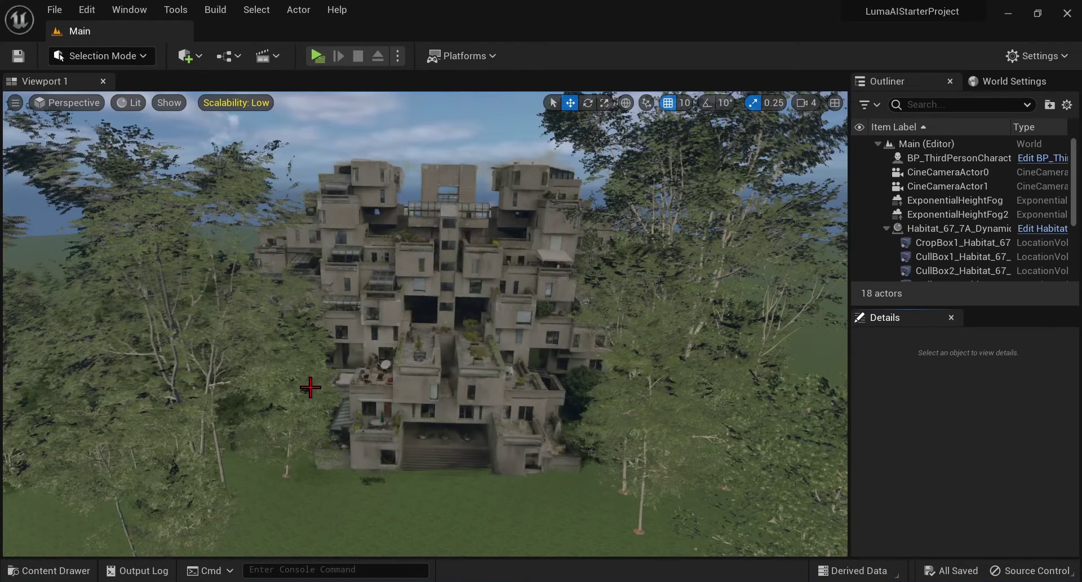
# Open Quixel Bridge, browse the MetaHuman Presets, and select the downloaded dark-haired character in the red jacket from My MetaHumans.
pyautogui.click(198, 57)
pyautogui.click(242, 113)
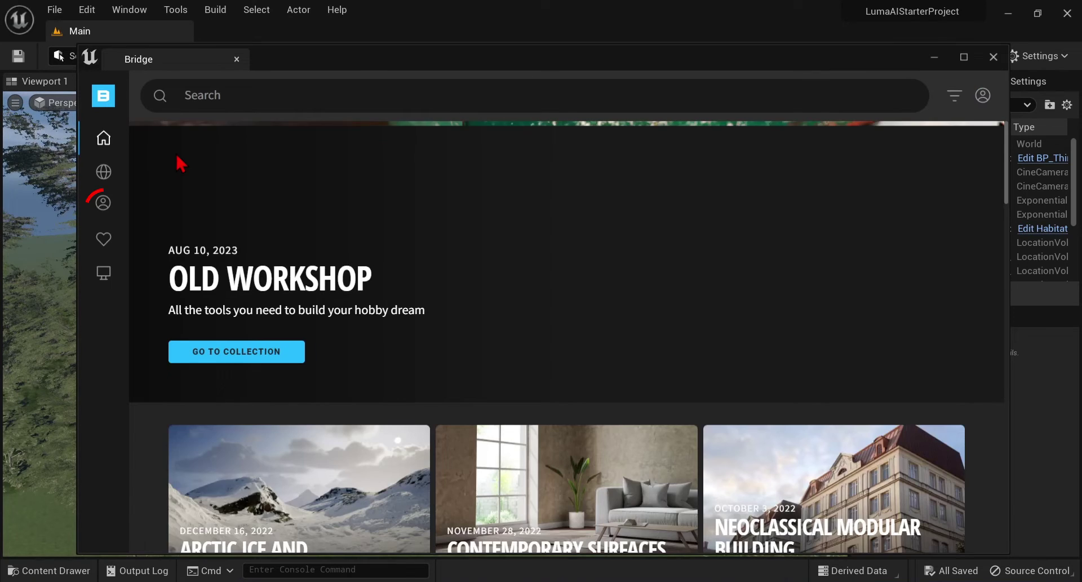
pyautogui.click(104, 204)
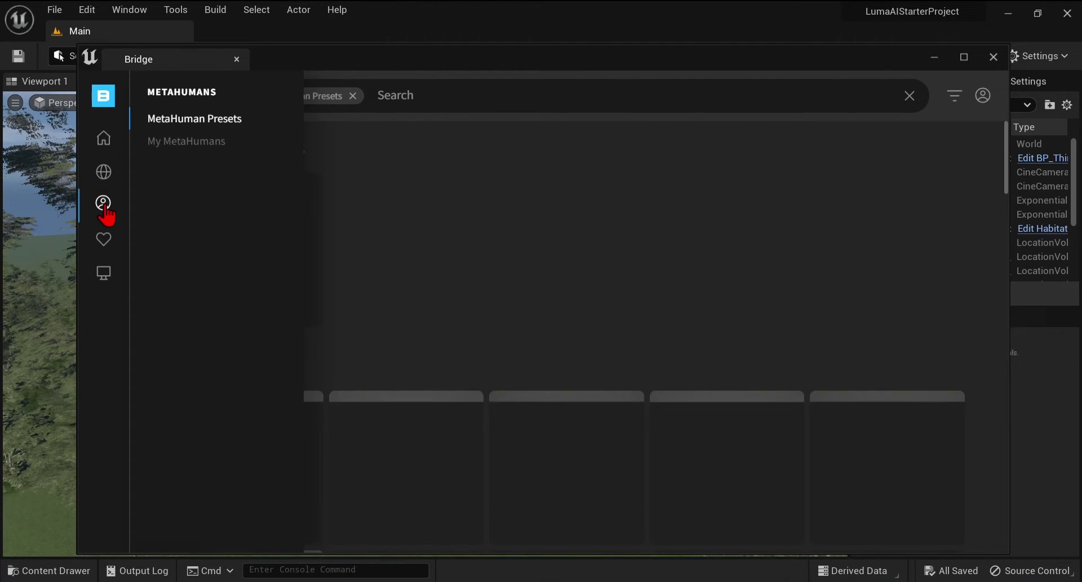
pyautogui.scroll(-4, 427, 349)
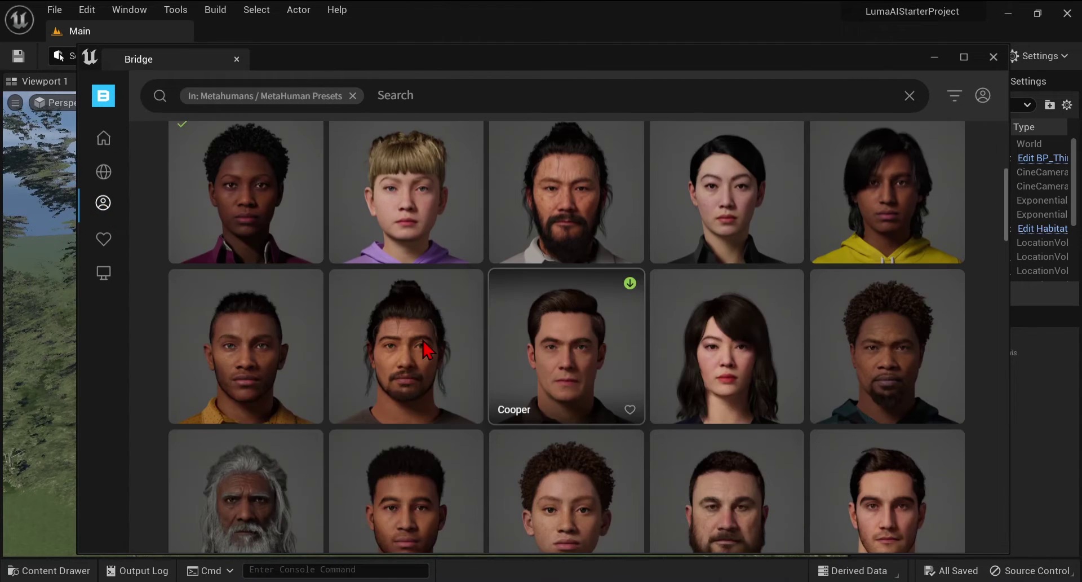
pyautogui.scroll(-2, 424, 343)
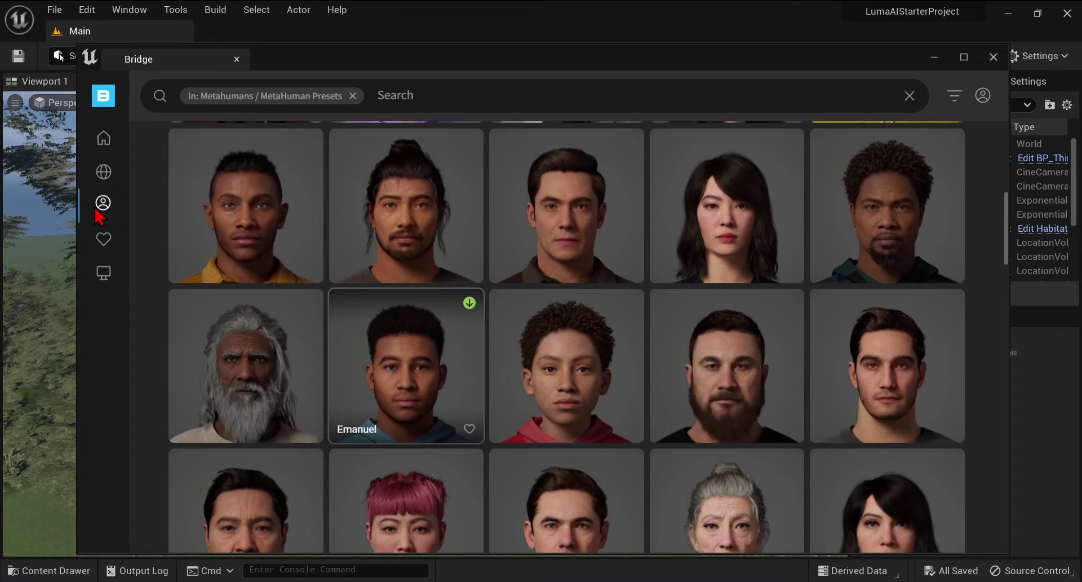
pyautogui.moveTo(103, 203)
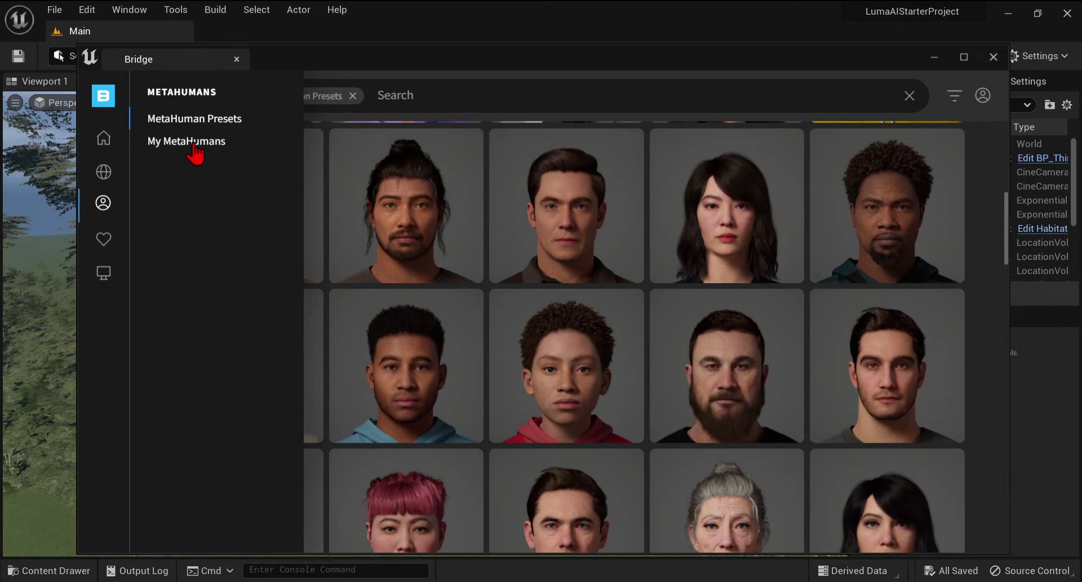
pyautogui.click(189, 142)
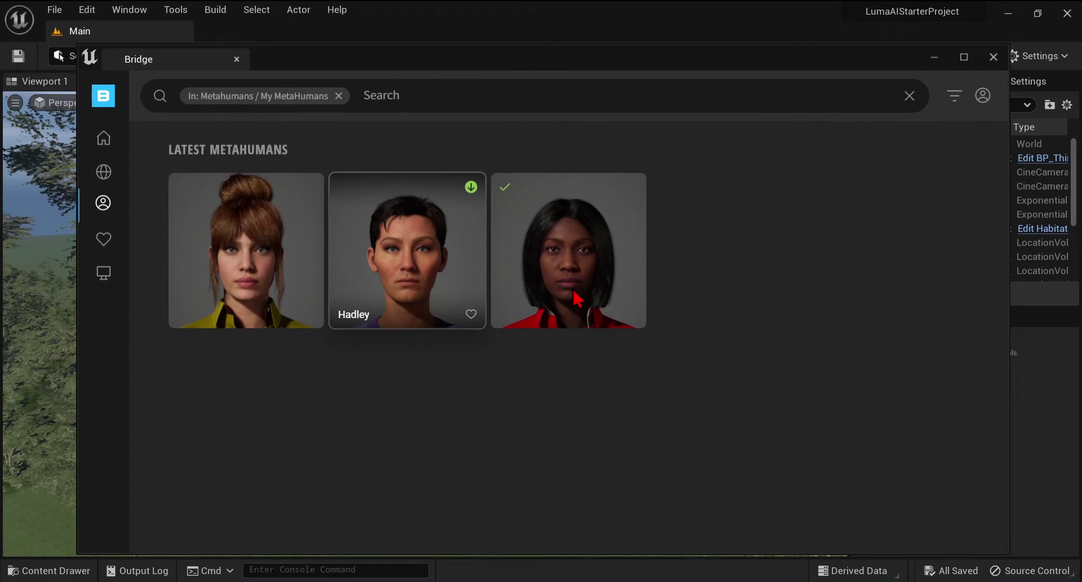
pyautogui.click(578, 299)
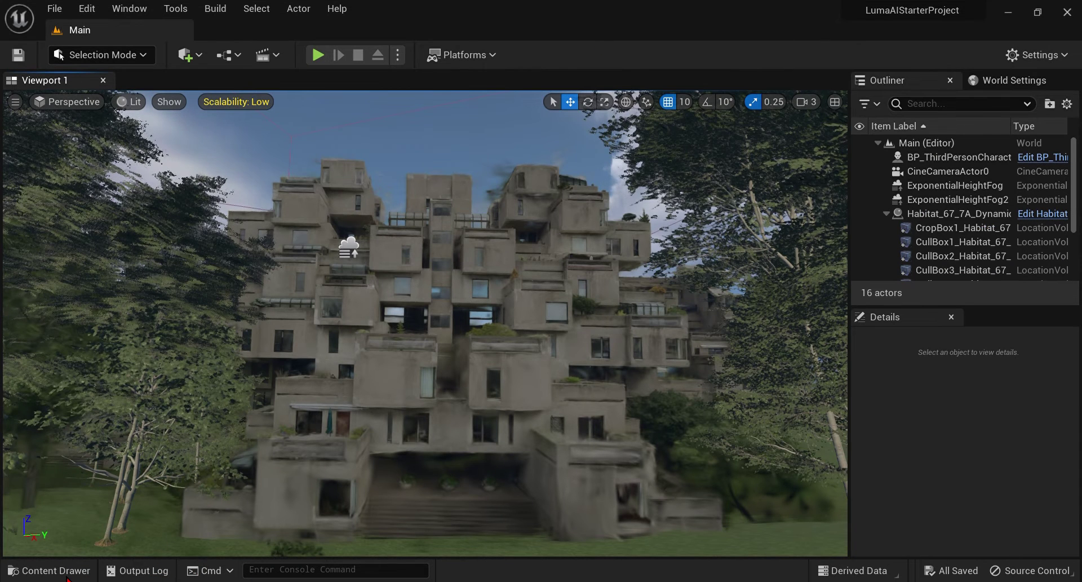
# Open the BP_Ada blueprint from the MetaHumans/Ada folder of the project content.
pyautogui.click(57, 571)
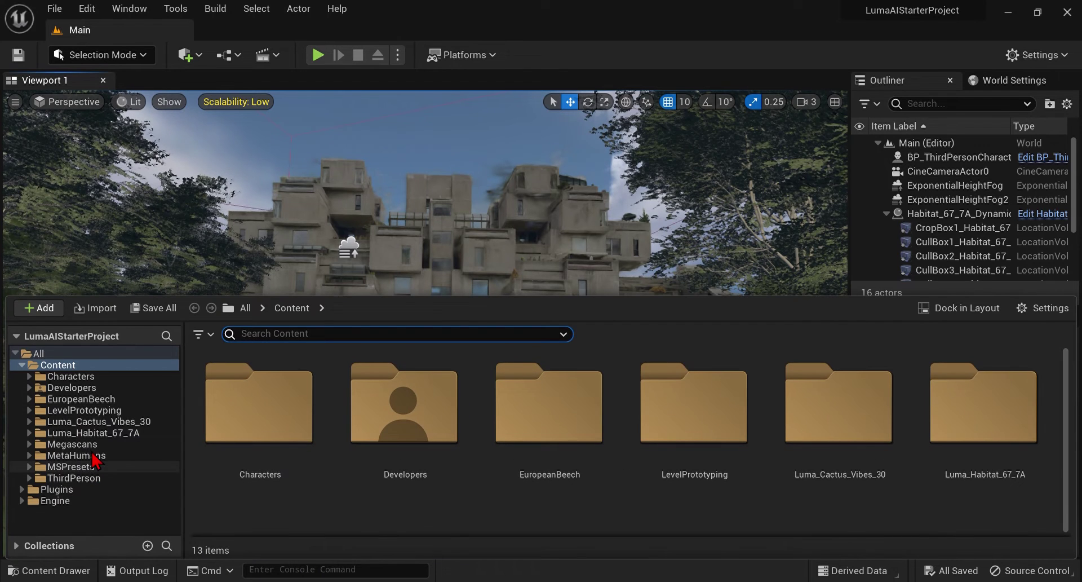
pyautogui.click(101, 456)
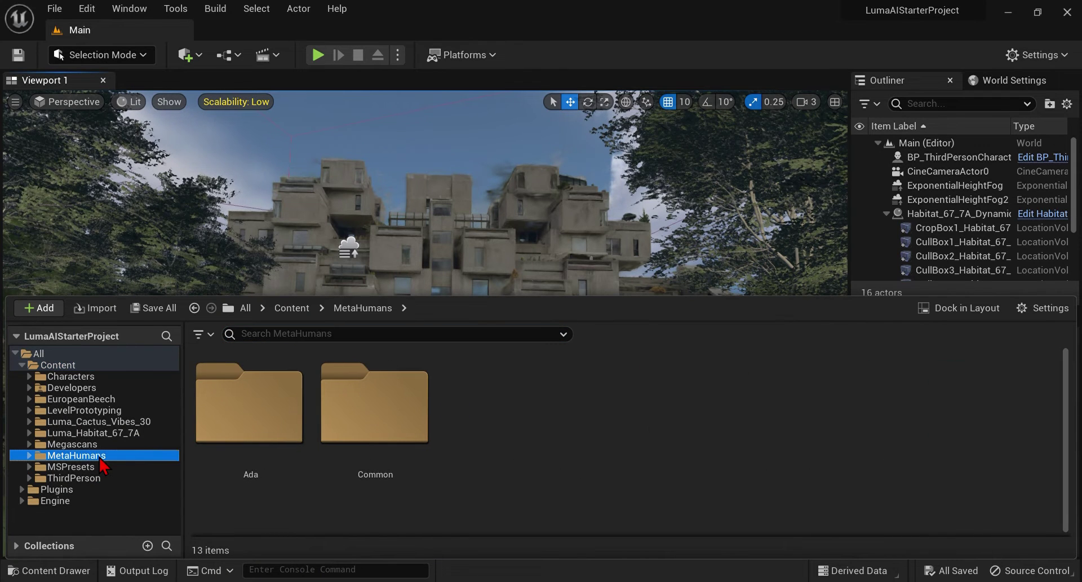
pyautogui.doubleClick(260, 434)
pyautogui.scroll(-2, 496, 468)
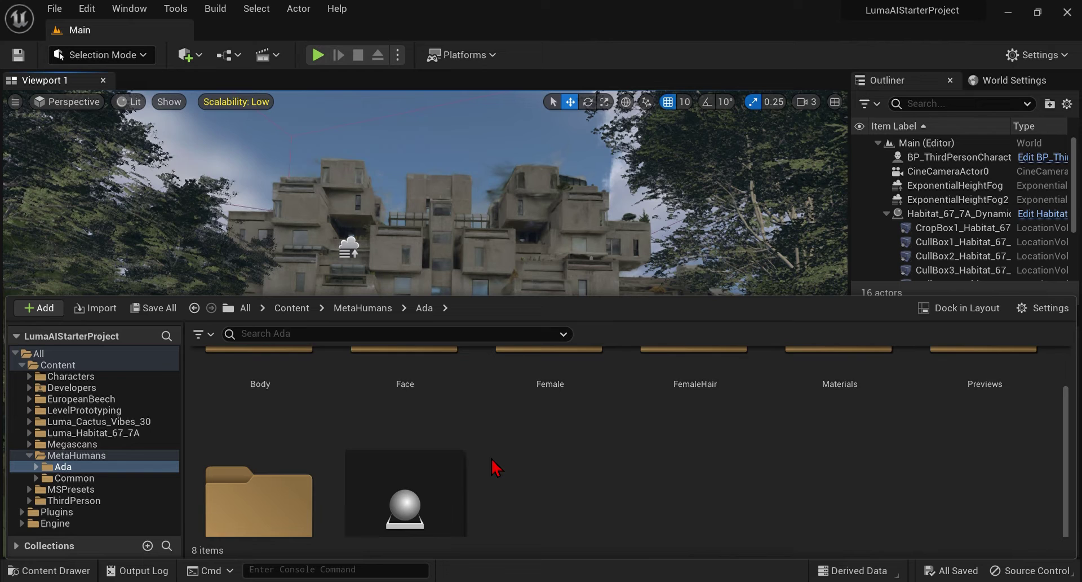
pyautogui.scroll(-1, 496, 468)
pyautogui.click(395, 471)
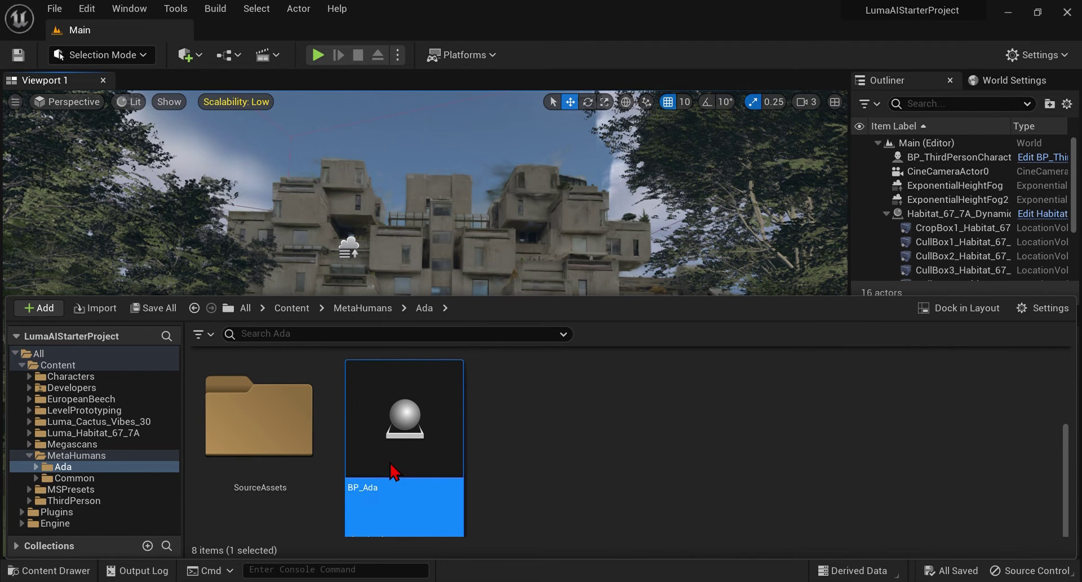
pyautogui.doubleClick(393, 471)
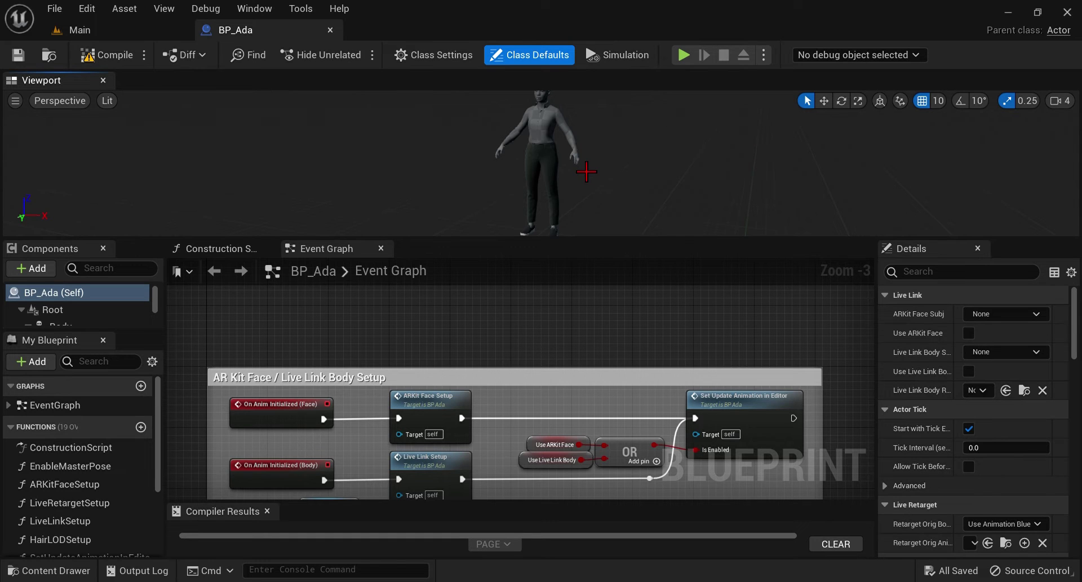
# Inspect the MetaHuman's face and body up close in the blueprint viewport, and dock the viewport alongside the Event Graph.
pyautogui.moveTo(587, 172); pyautogui.dragTo(525, 200, button='right')
pyautogui.press('s')
pyautogui.press('w')
pyautogui.press('s')
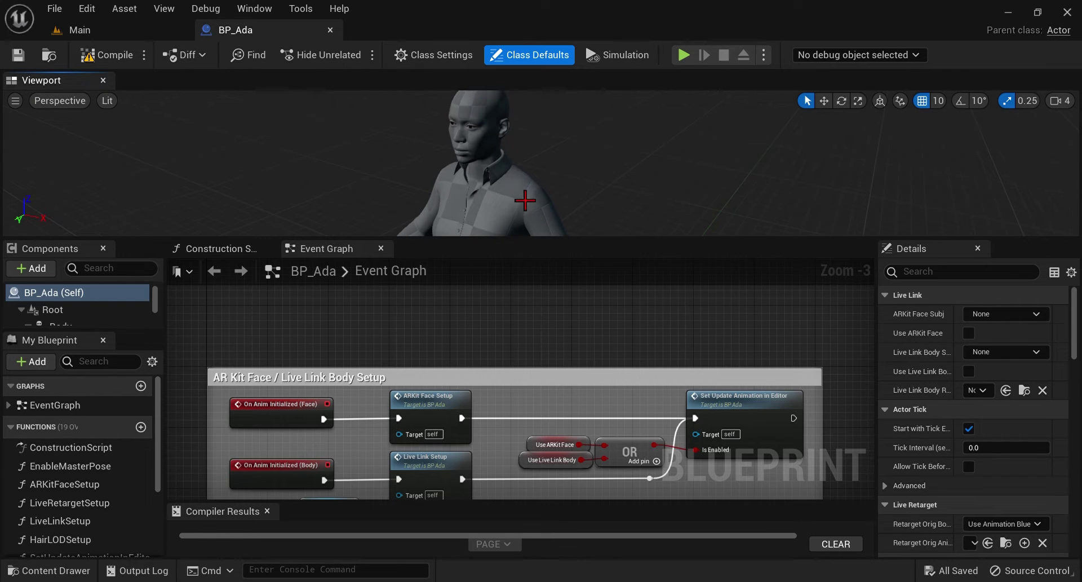
pyautogui.click(482, 135)
pyautogui.moveTo(575, 155); pyautogui.dragTo(555, 148, button='right')
pyautogui.press('s')
pyautogui.moveTo(555, 148)
pyautogui.mouseDown(button='right')
pyautogui.moveTo(569, 176)
pyautogui.moveTo(551, 161)
pyautogui.mouseUp(button='right')
pyautogui.press('w')
pyautogui.press('s')
pyautogui.moveTo(456, 175); pyautogui.dragTo(489, 165)
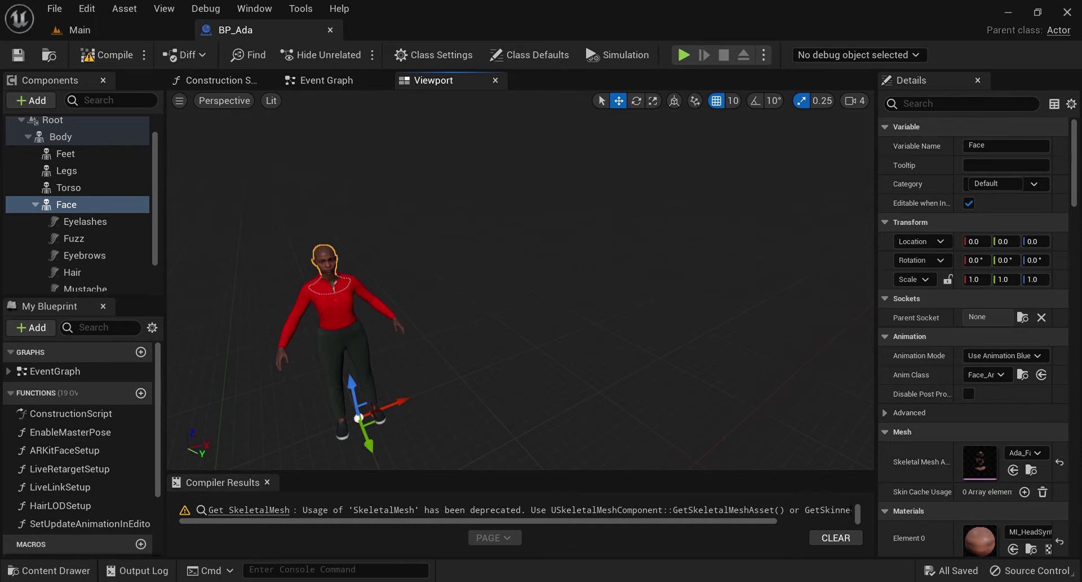
# Set the Forced LOD of BP_Ada's LODSync component to 1 and check the character's hair in the viewport.
pyautogui.scroll(1, 95, 229)
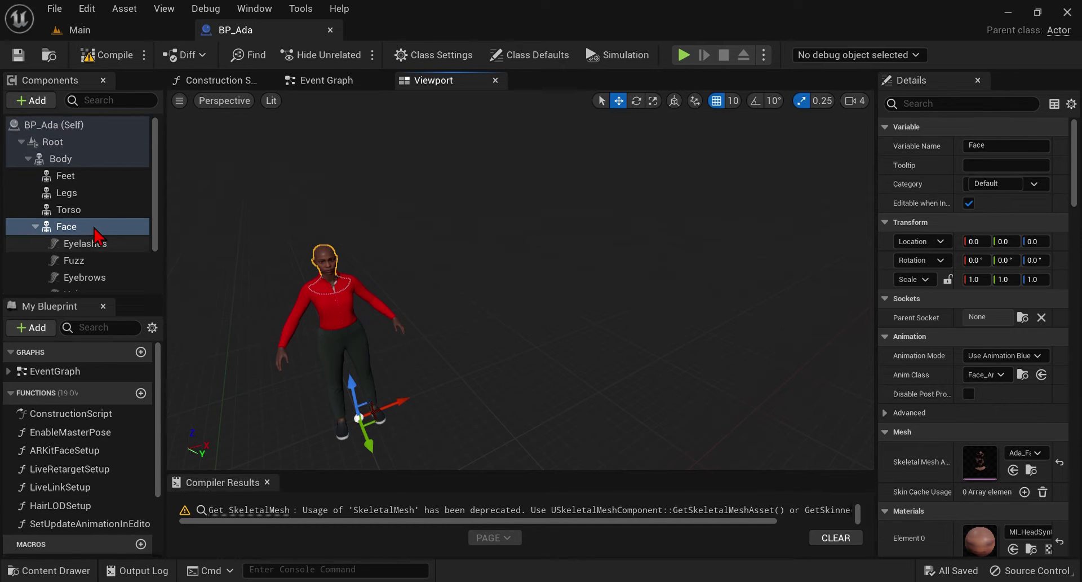
pyautogui.click(69, 127)
pyautogui.moveTo(157, 184); pyautogui.dragTo(172, 232)
pyautogui.click(90, 288)
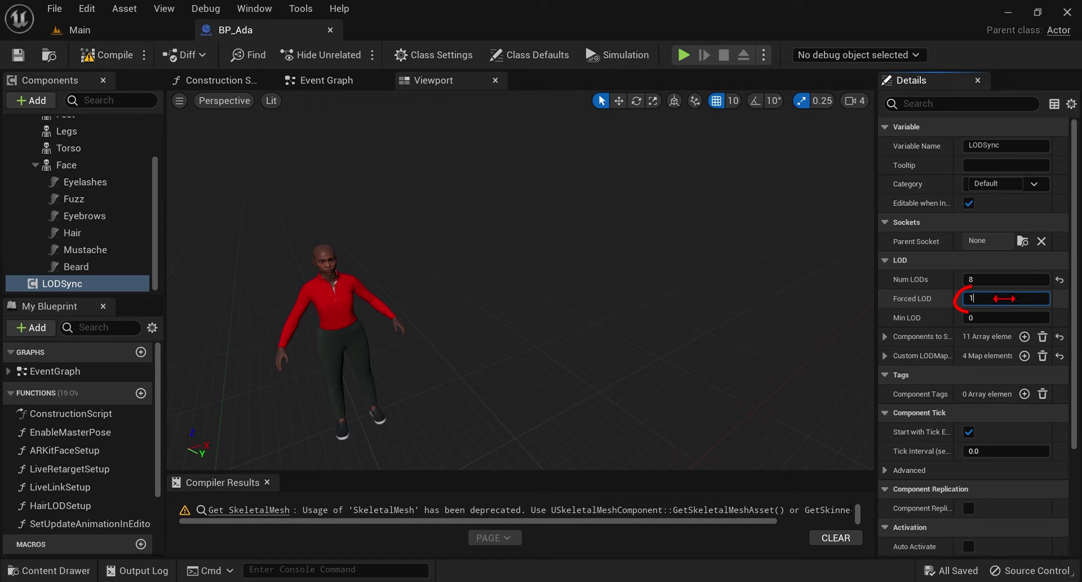
pyautogui.press('Tab')
pyautogui.moveTo(520, 282)
pyautogui.mouseDown(button='right')
pyautogui.moveTo(462, 291)
pyautogui.moveTo(522, 275)
pyautogui.mouseUp(button='right')
pyautogui.scroll(3, 520, 282)
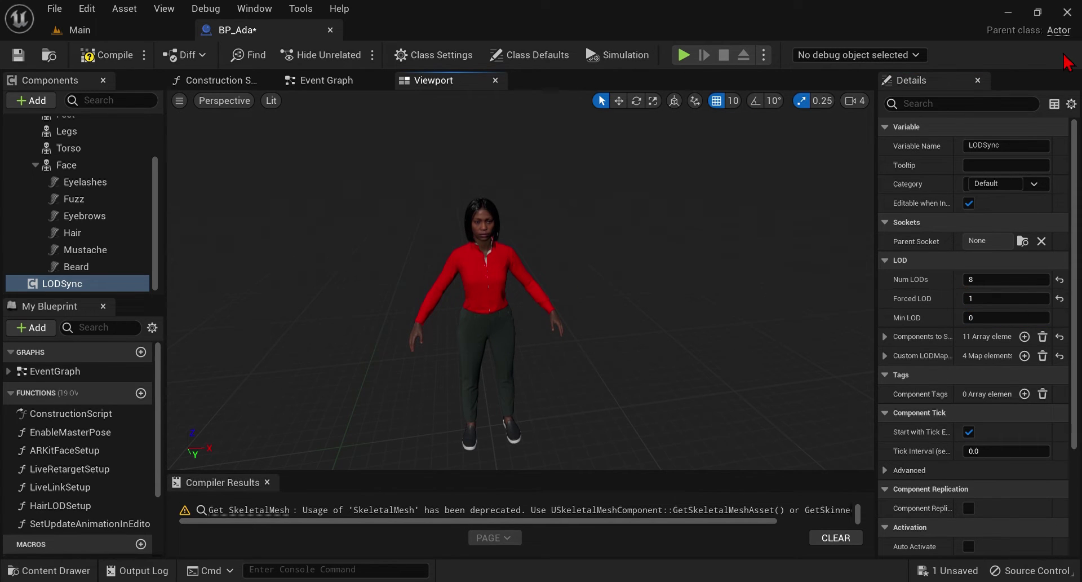
# Reparent the BP_Ada blueprint to the BP_ThirdPersonCharacter class.
pyautogui.click(433, 55)
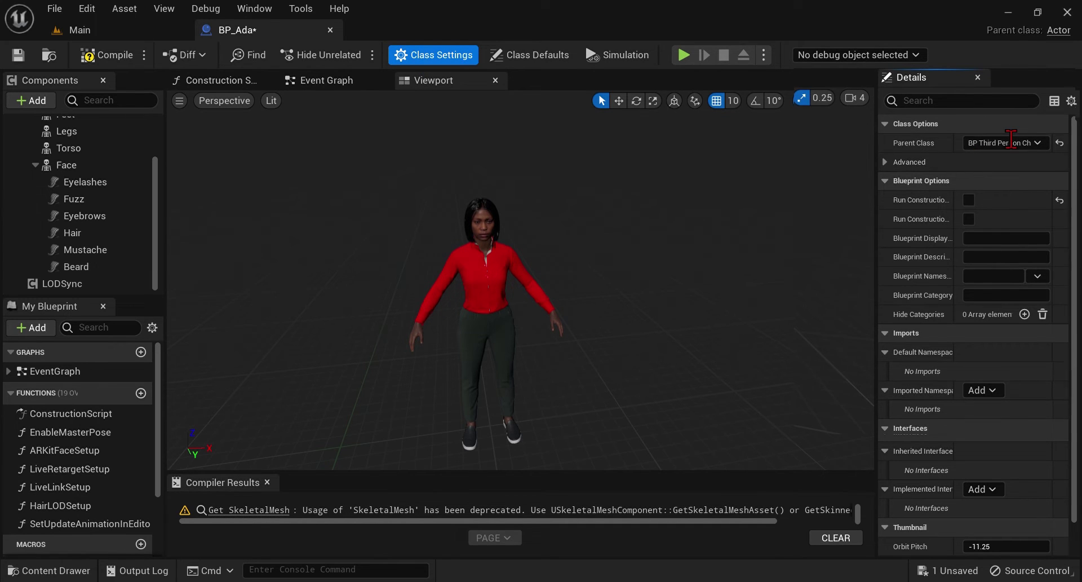
pyautogui.click(1005, 143)
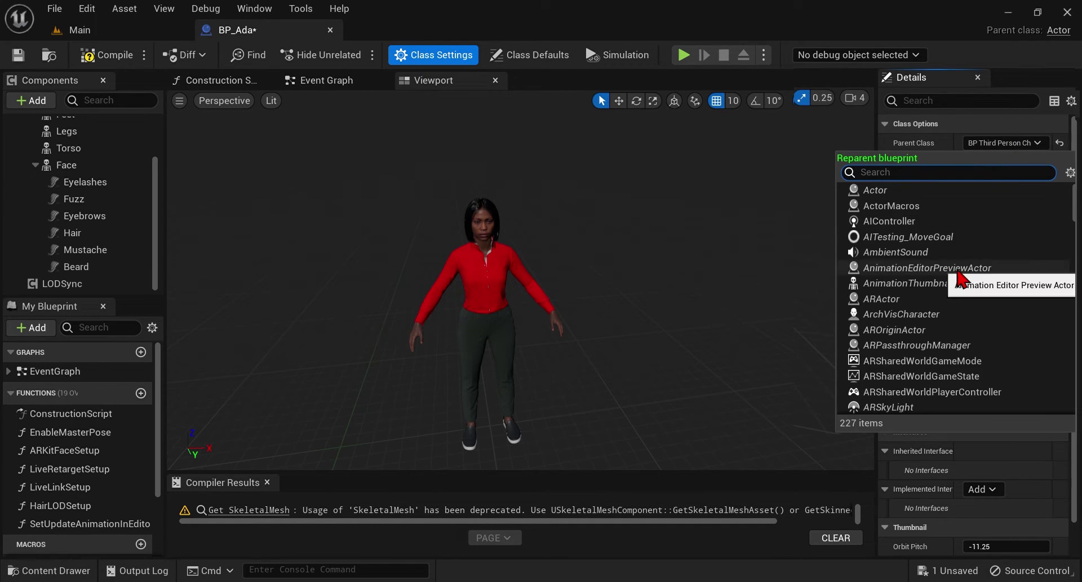
pyautogui.write('thi')
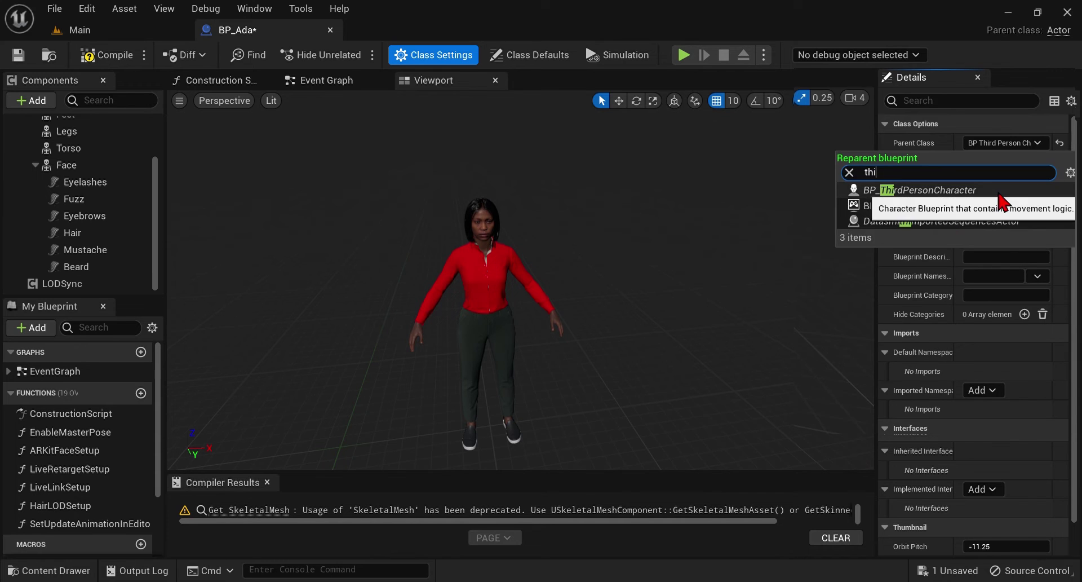
pyautogui.click(998, 193)
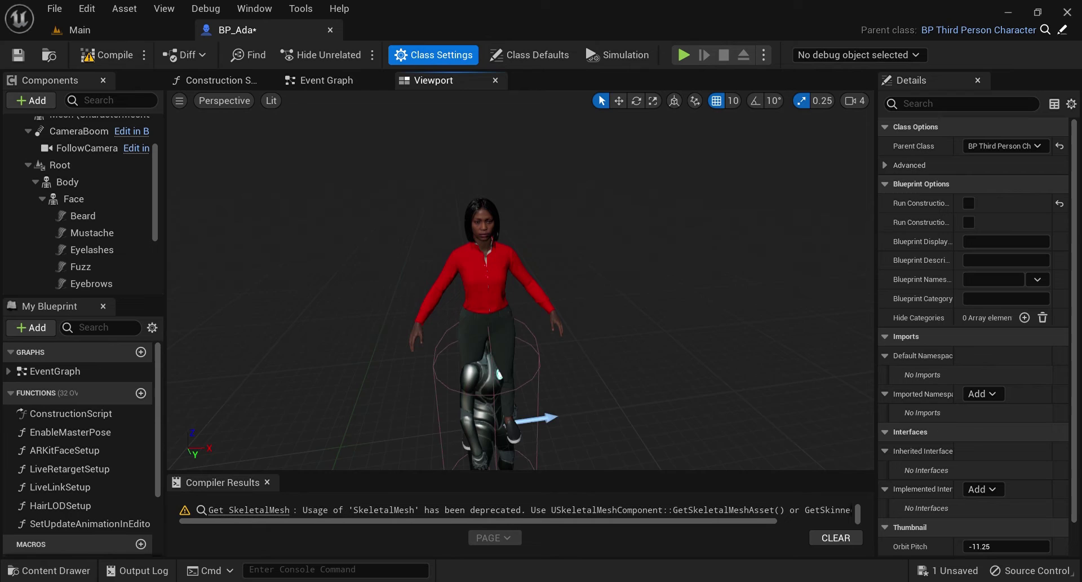
# Nest the Root component under the inherited character Mesh and reset Root's location and rotation to their defaults.
pyautogui.moveTo(684, 166); pyautogui.dragTo(660, 211, button='right')
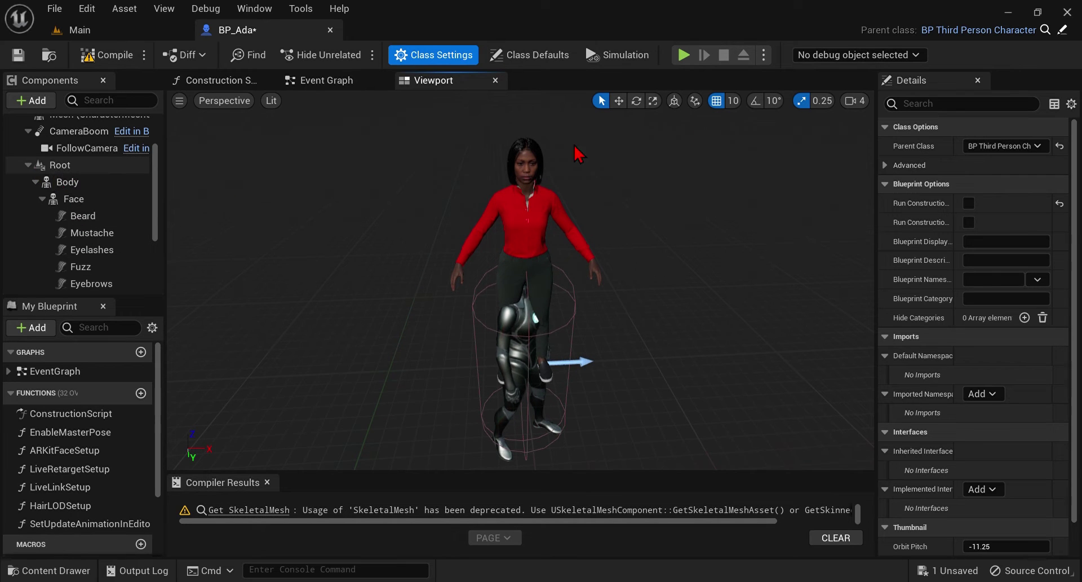
pyautogui.scroll(1, 124, 208)
pyautogui.scroll(1, 120, 199)
pyautogui.moveTo(60, 215); pyautogui.dragTo(73, 174)
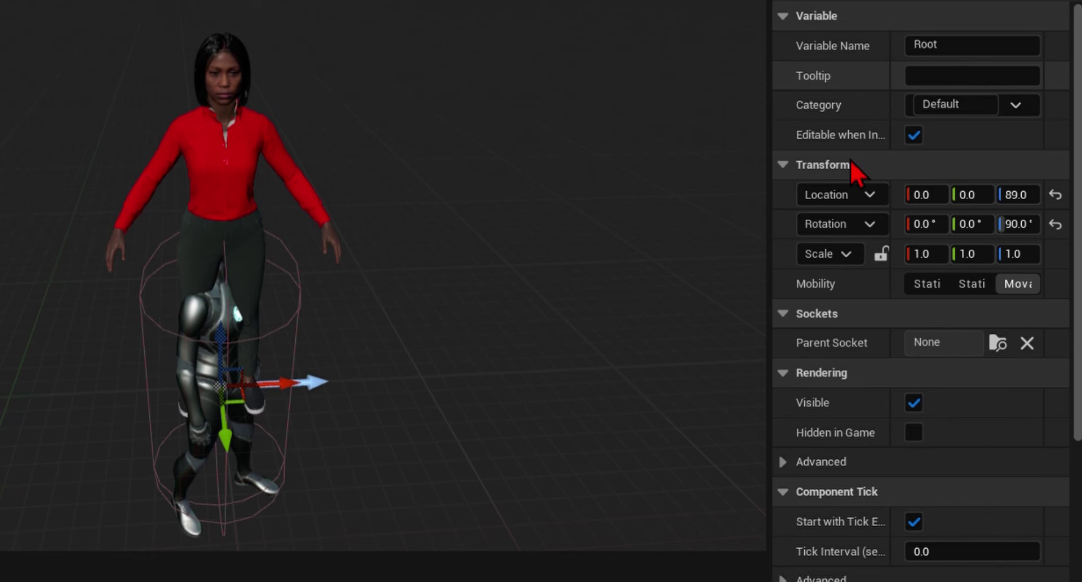
pyautogui.click(1055, 196)
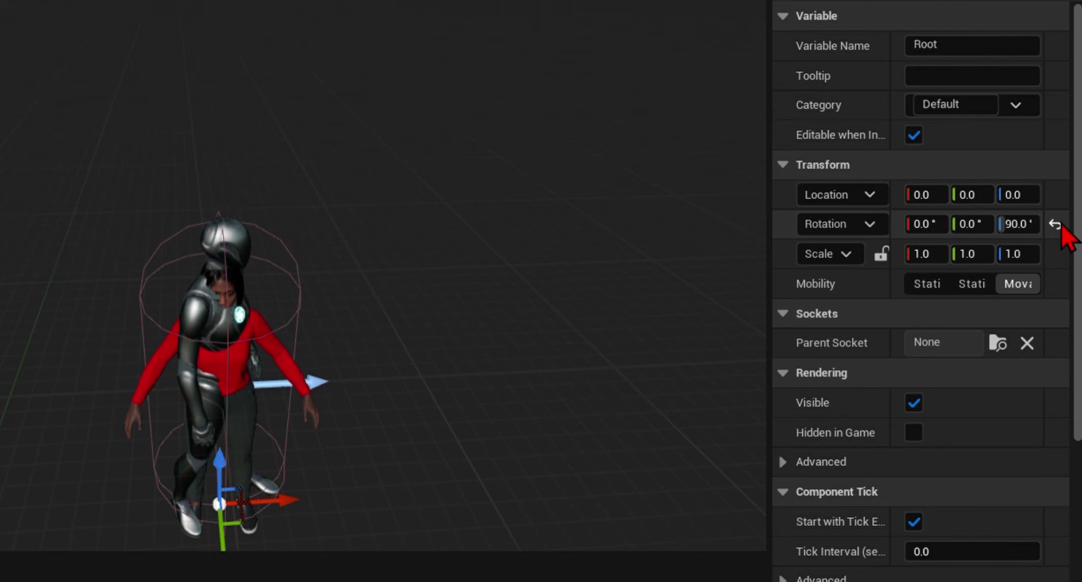
pyautogui.click(1055, 224)
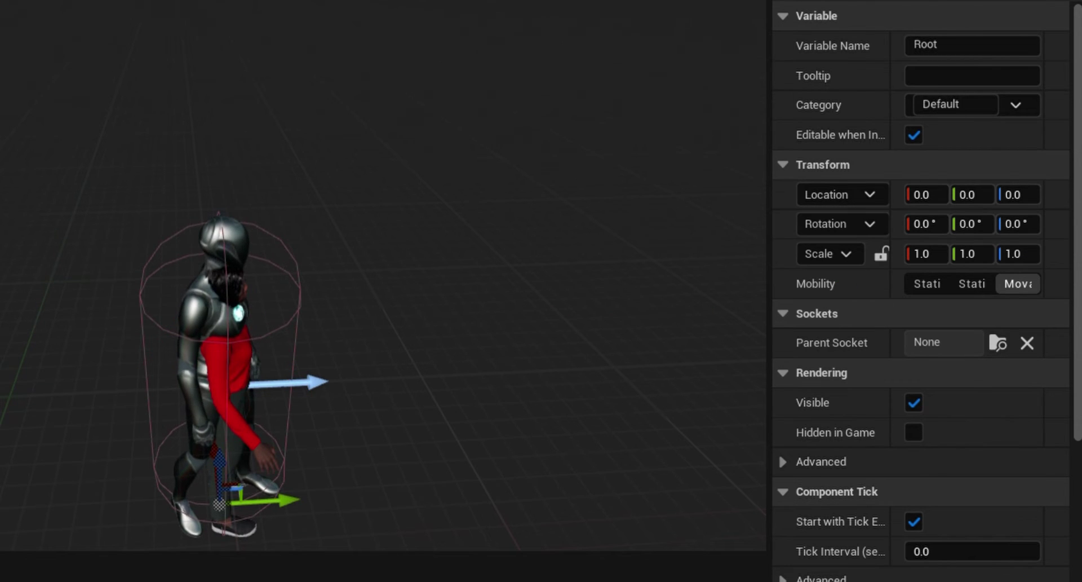
pyautogui.moveTo(429, 293); pyautogui.dragTo(366, 335, button='right')
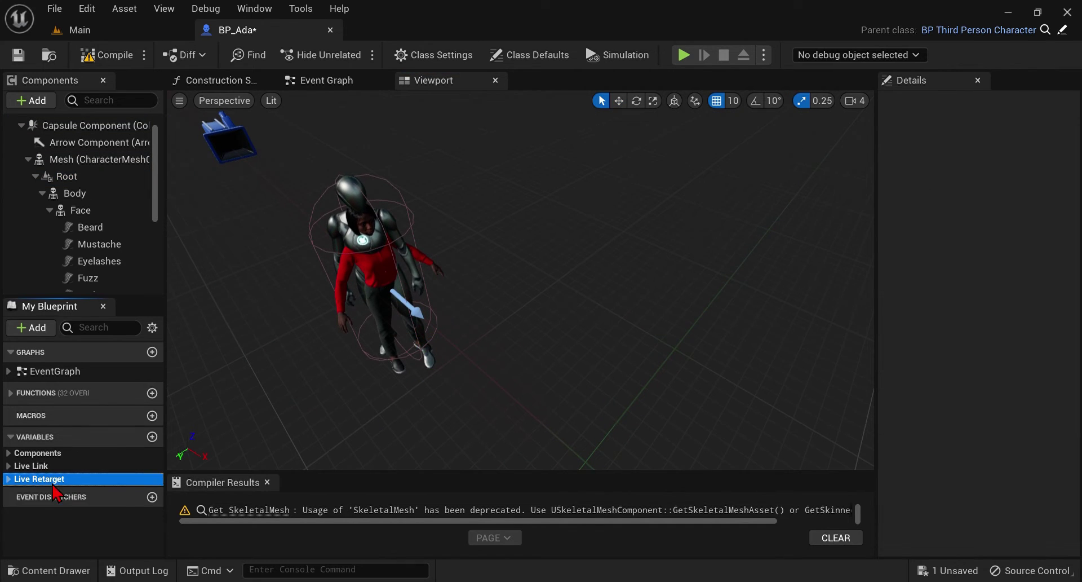
# Enable the default value of the UseLiveRetargetMode variable in the Live Retarget category.
pyautogui.click(9, 479)
pyautogui.click(55, 489)
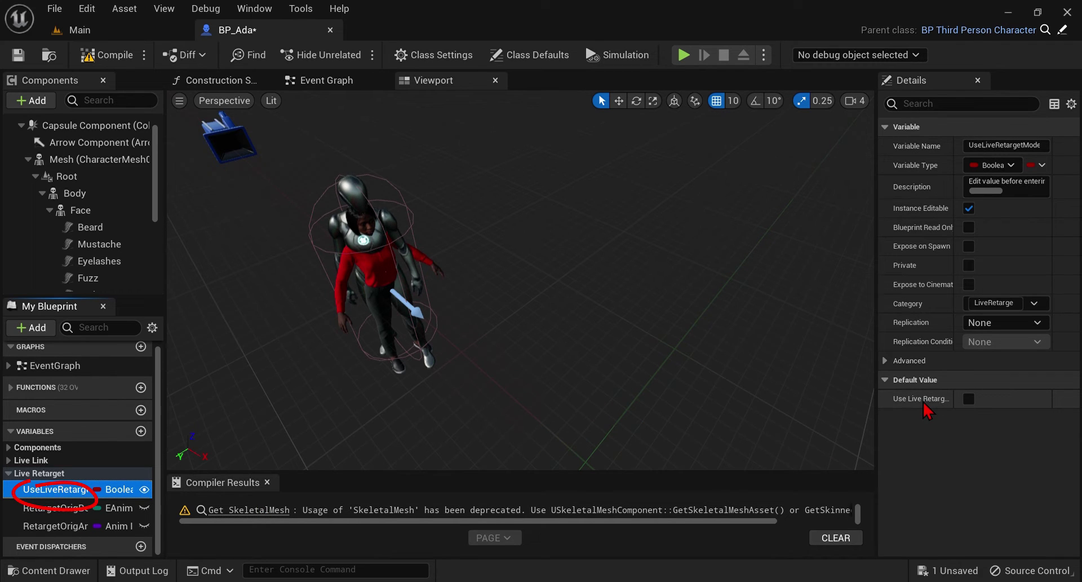
pyautogui.click(969, 398)
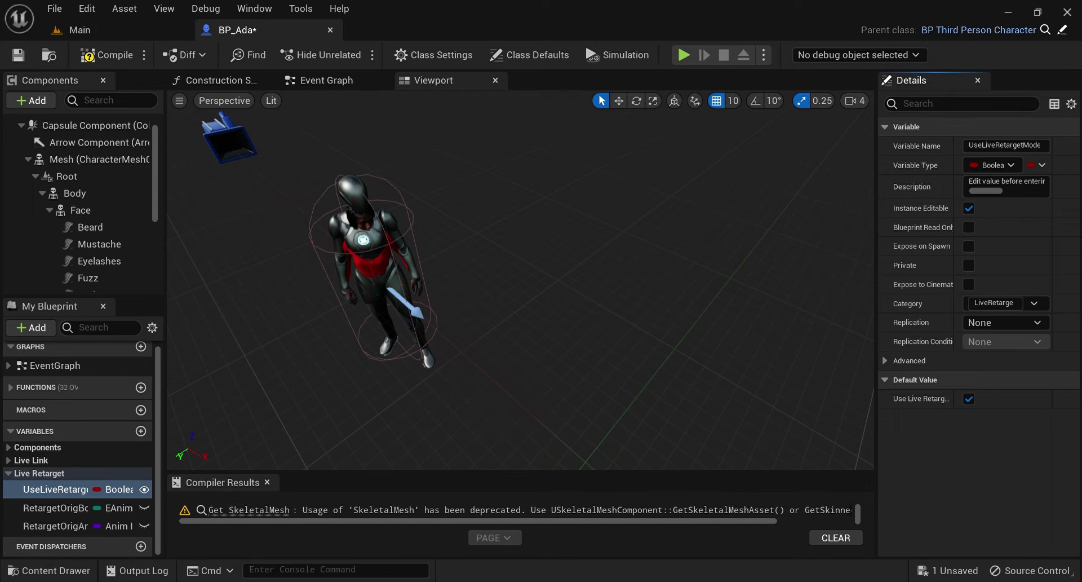
pyautogui.moveTo(494, 306); pyautogui.dragTo(393, 322, button='middle')
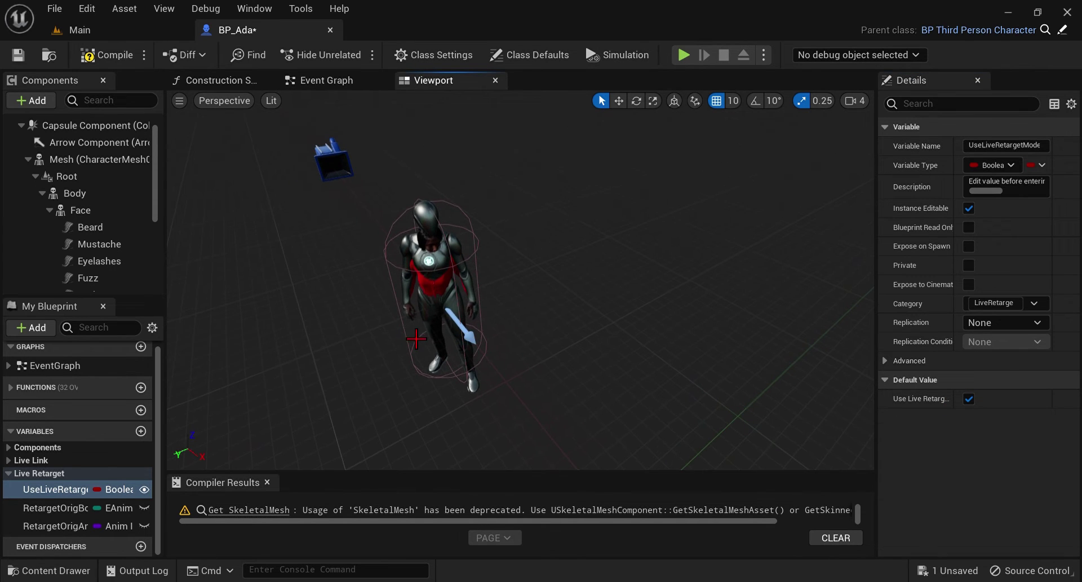
# Hide the mannequin Mesh component and set its visibility-based animation tick to Always Tick Pose and Refresh Bones.
pyautogui.click(418, 248)
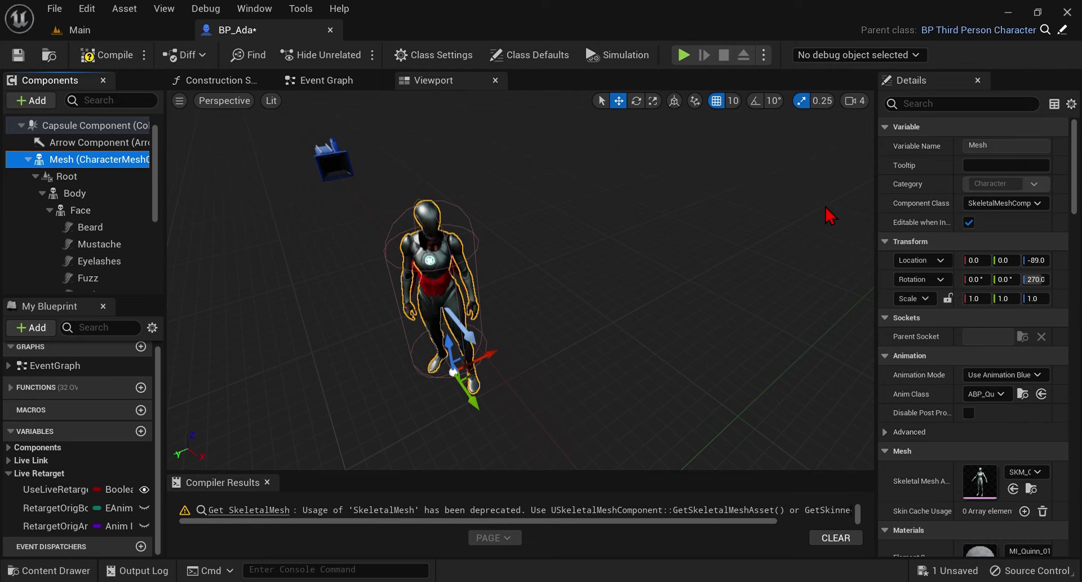
pyautogui.click(939, 105)
pyautogui.write('vis')
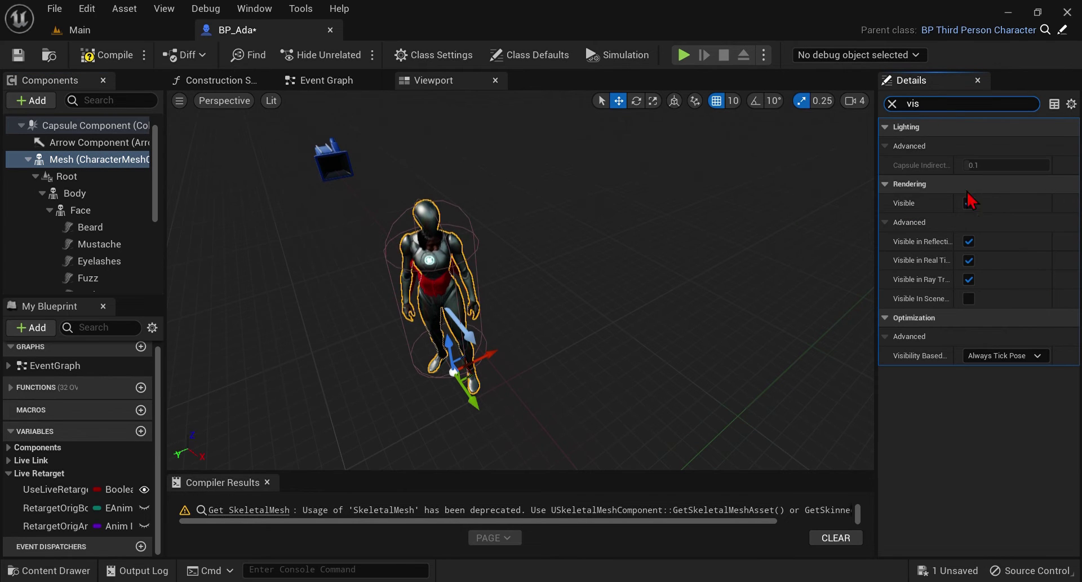
pyautogui.click(969, 203)
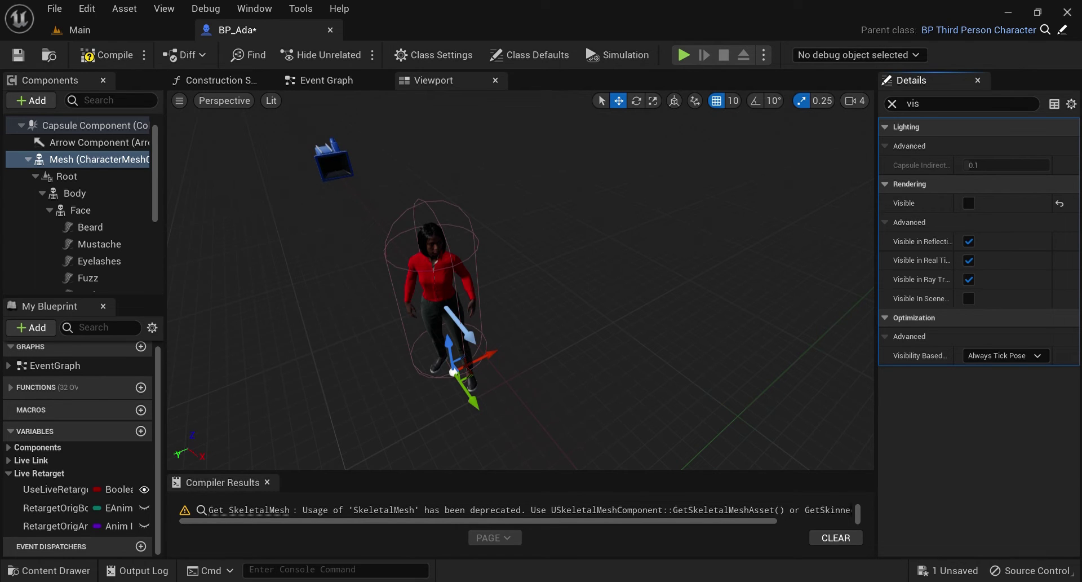
pyautogui.click(1009, 355)
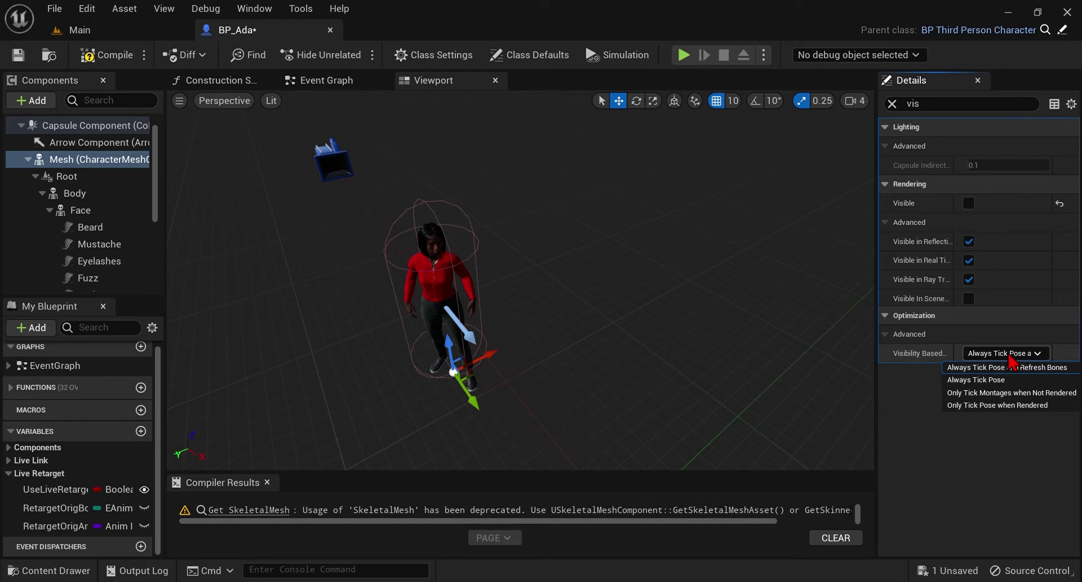
pyautogui.click(1070, 368)
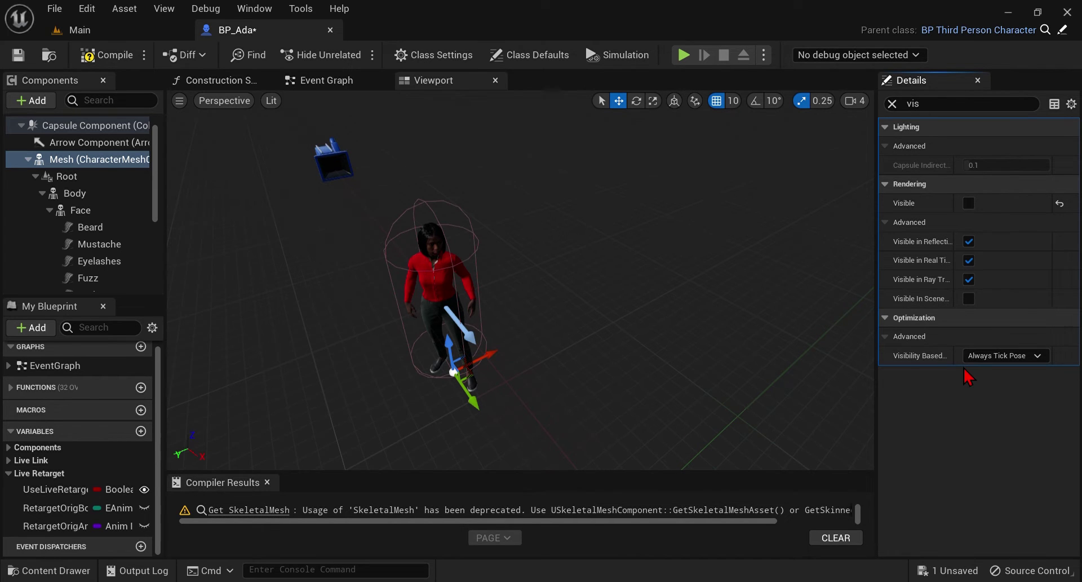
# Return to the Main level and open the BP_ThirdPersonCharacter blueprint from the ThirdPerson/Blueprints folder.
pyautogui.click(84, 30)
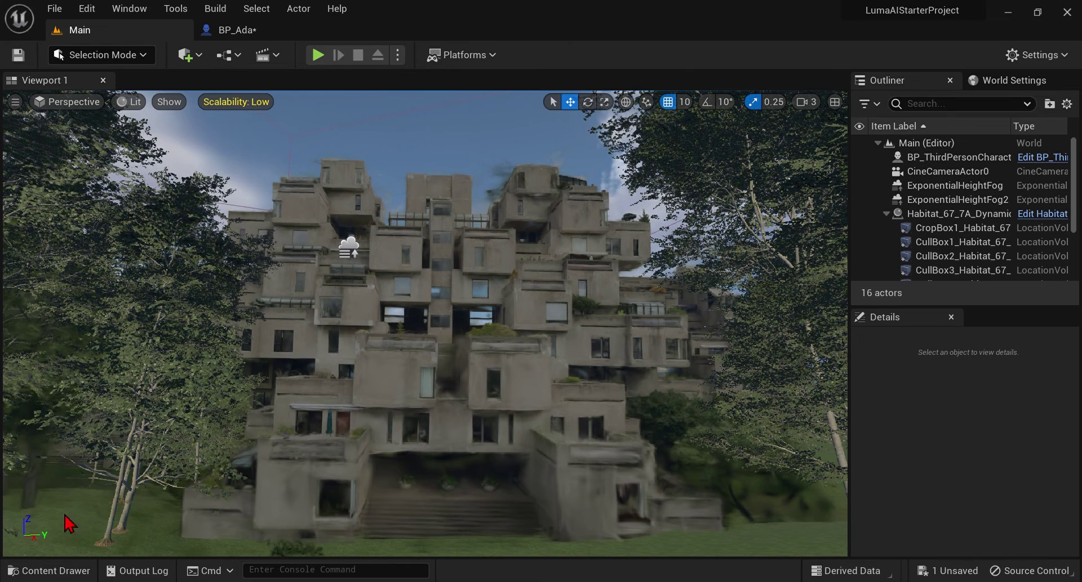
pyautogui.click(61, 569)
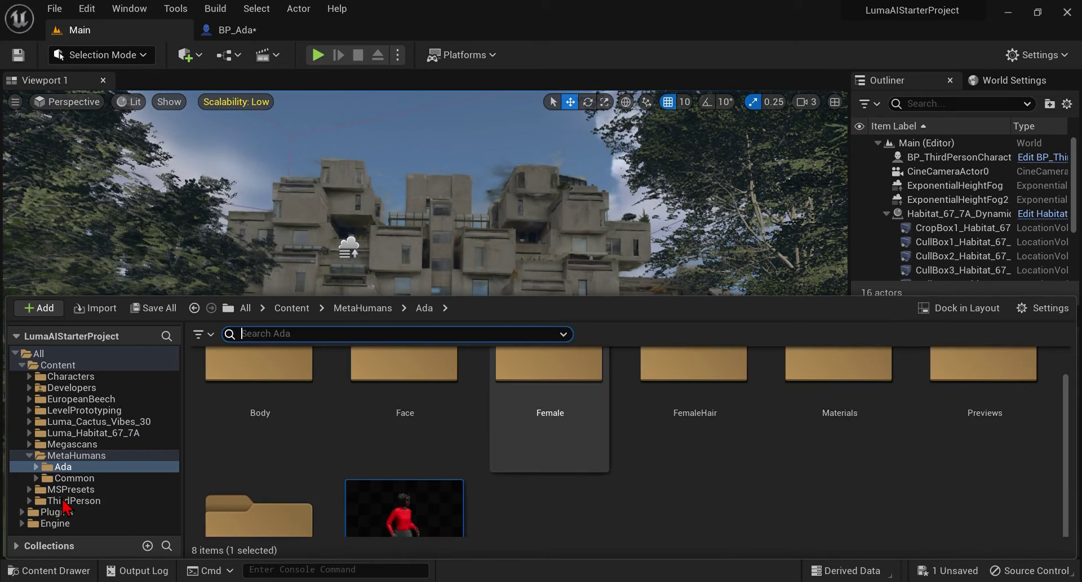
pyautogui.click(65, 500)
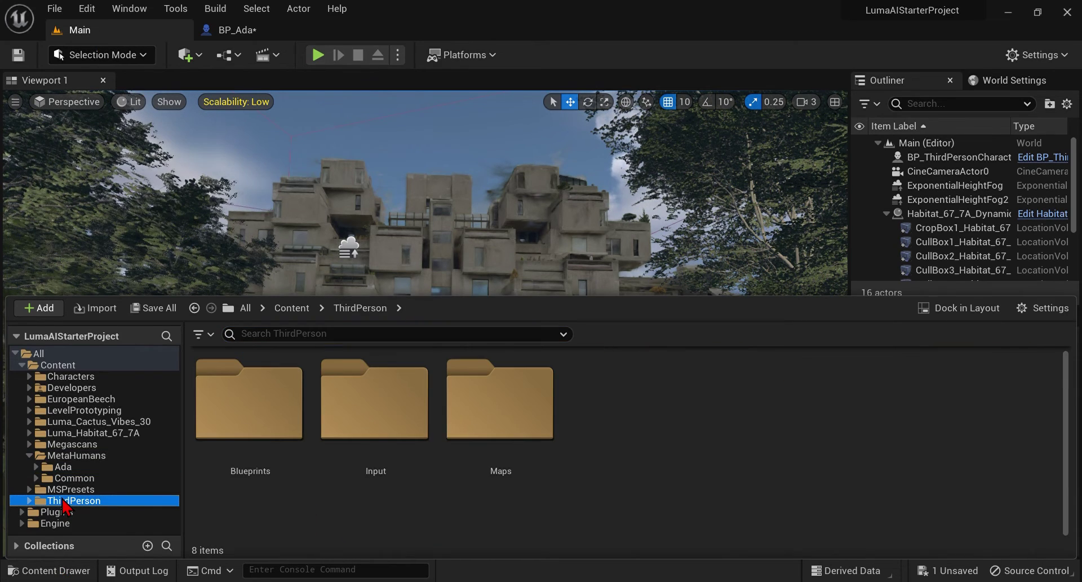
pyautogui.doubleClick(240, 449)
pyautogui.click(243, 447)
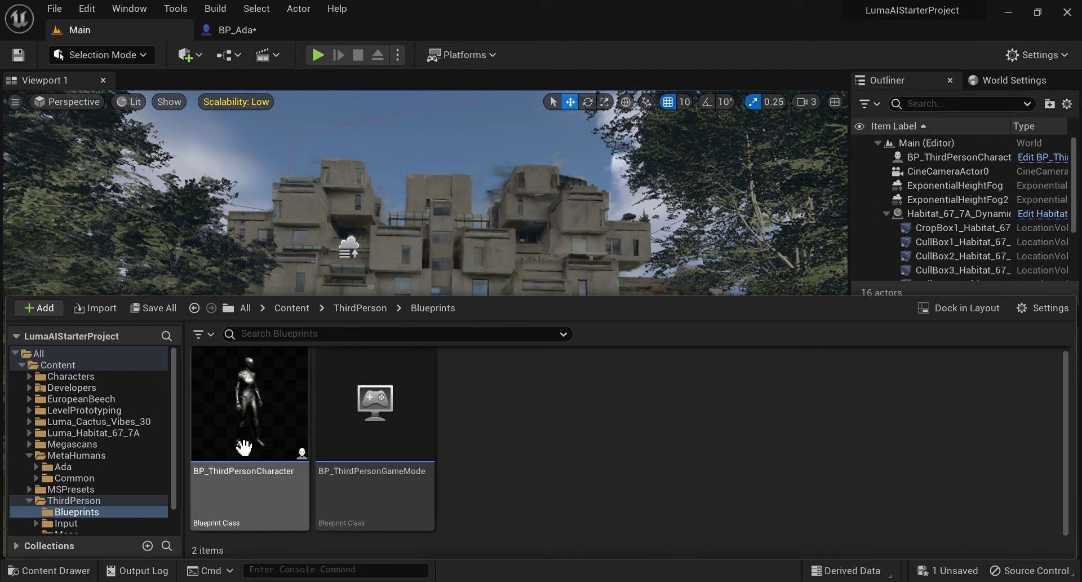
pyautogui.doubleClick(243, 447)
# Copy all the event graph nodes of BP_ThirdPersonCharacter into the event graph of BP_Ada, in the empty area beside the existing nodes.
pyautogui.scroll(-3, 379, 198)
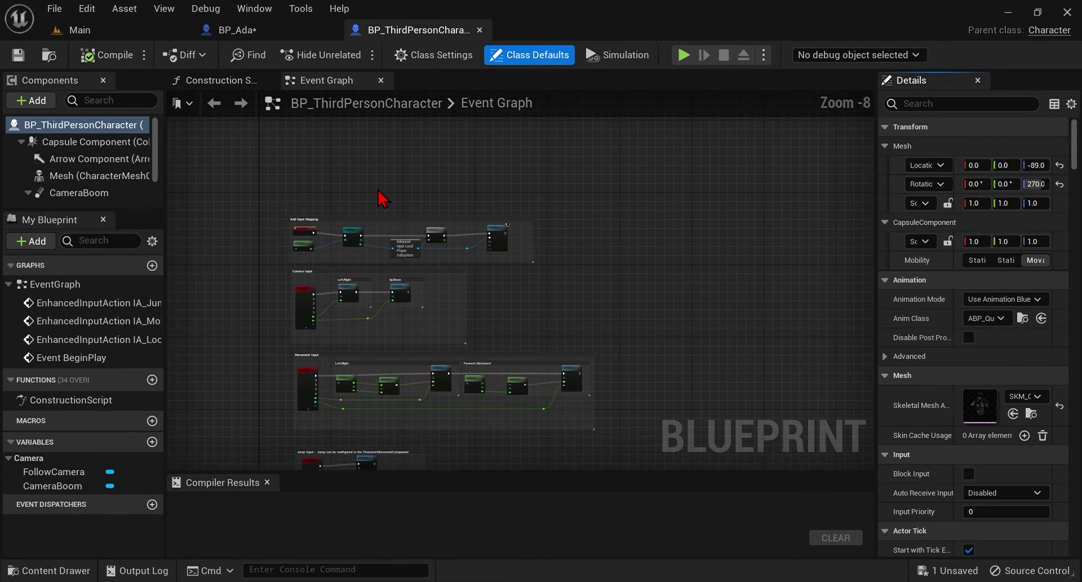
pyautogui.moveTo(313, 170); pyautogui.dragTo(597, 437)
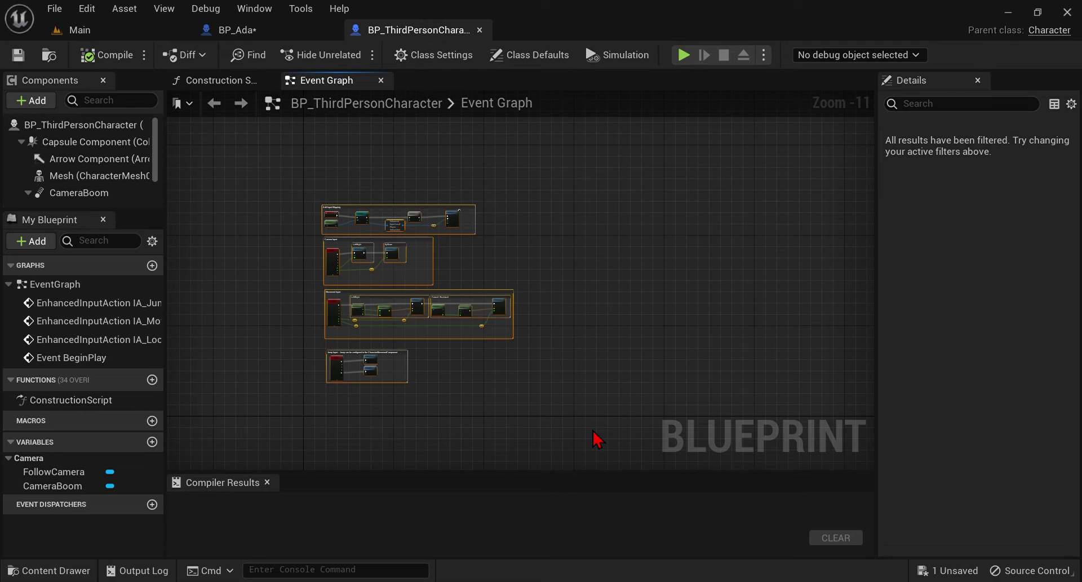
pyautogui.click(237, 30)
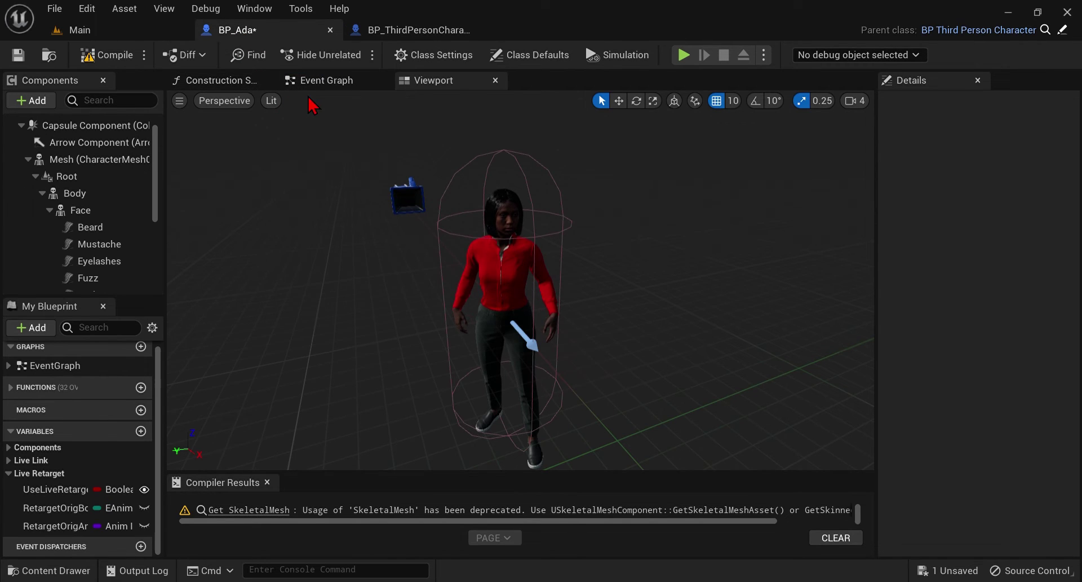
pyautogui.click(343, 87)
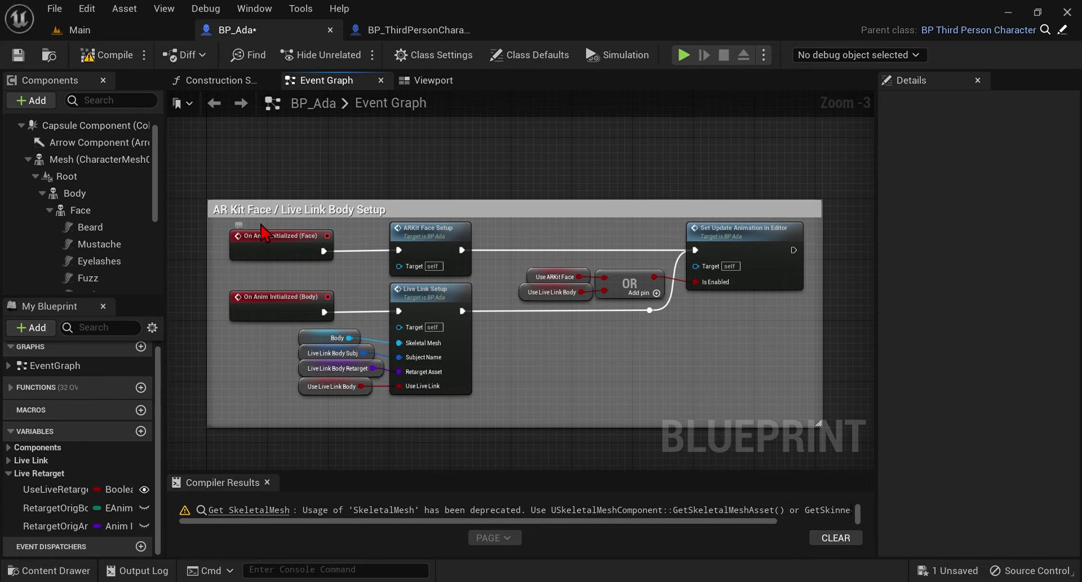
pyautogui.scroll(-7, 262, 220)
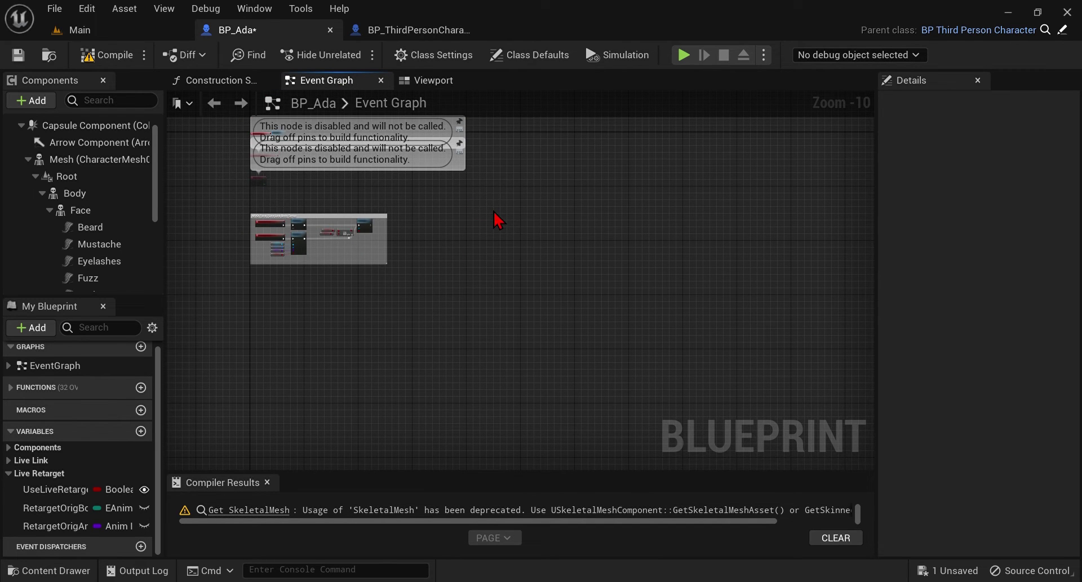
pyautogui.click(556, 251)
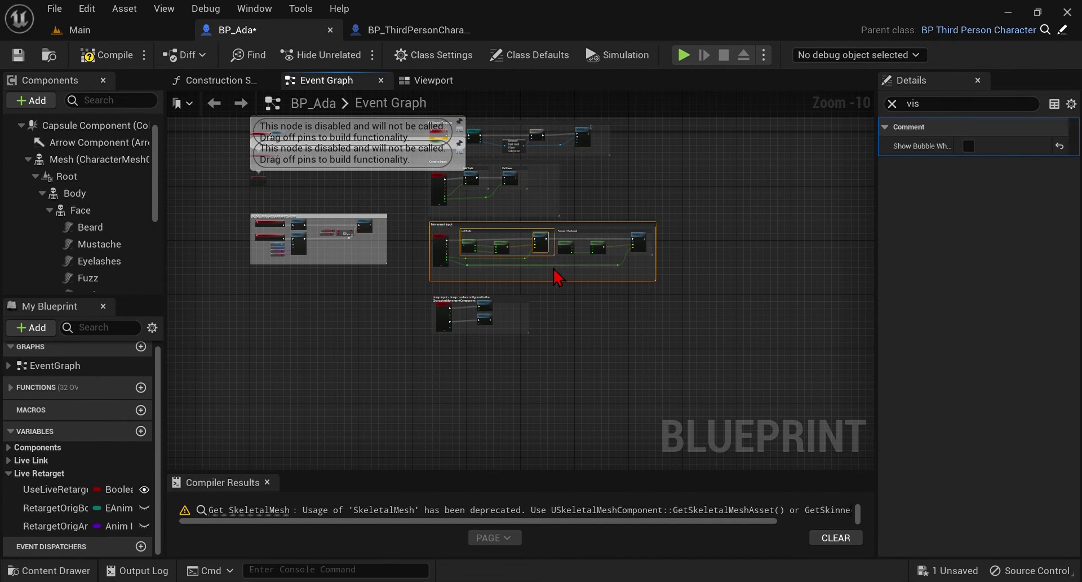
pyautogui.click(630, 338)
# Move the Event BeginPlay and Hair LODSetup nodes together to just before the Add Input Mapping group.
pyautogui.moveTo(575, 188); pyautogui.dragTo(594, 232, button='right')
pyautogui.scroll(2, 357, 195)
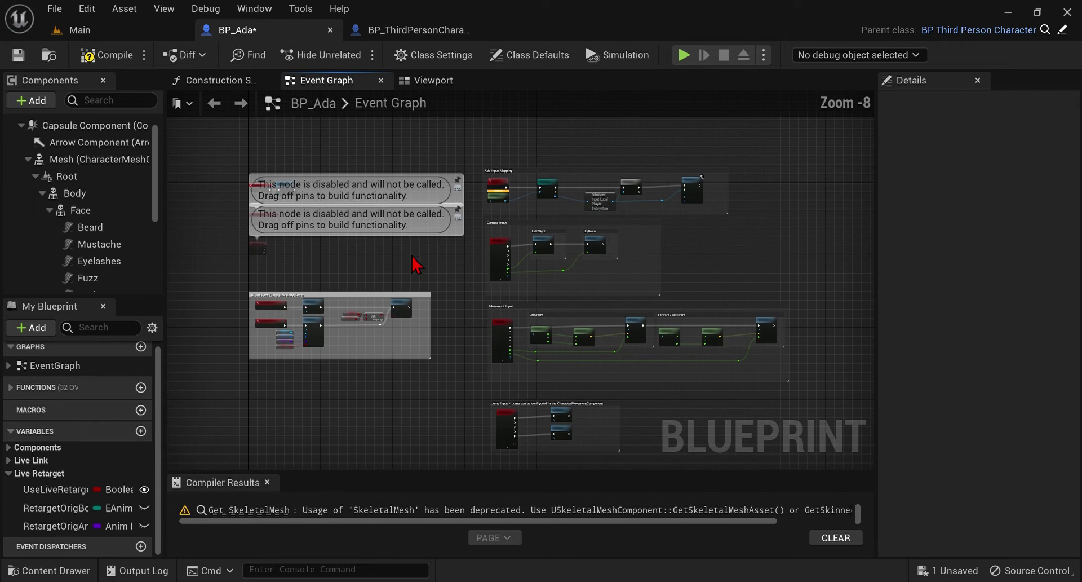
pyautogui.scroll(7, 251, 168)
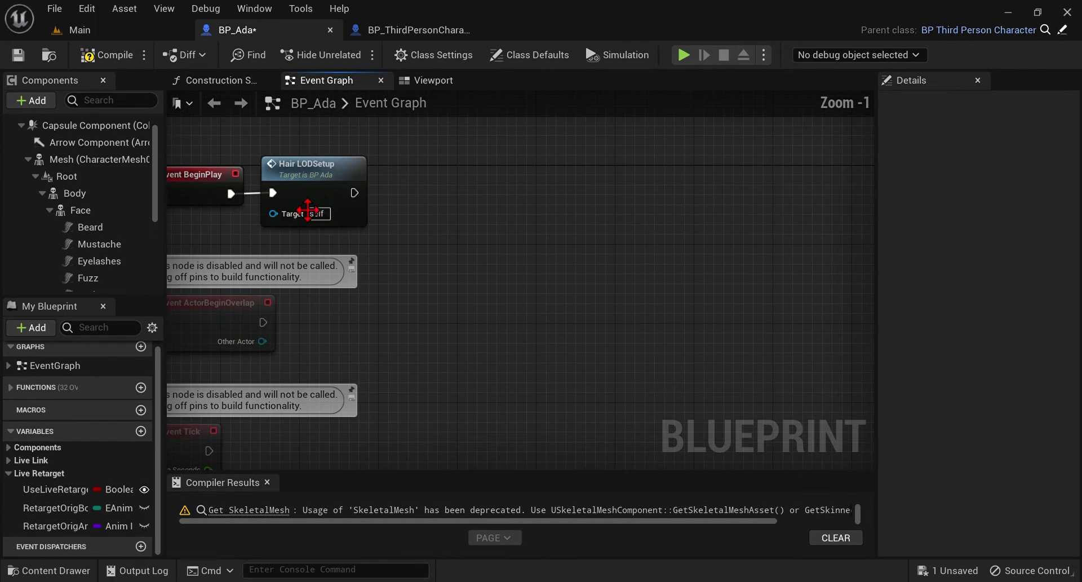
pyautogui.scroll(-1, 443, 216)
pyautogui.moveTo(441, 214); pyautogui.dragTo(419, 231)
pyautogui.scroll(-3, 230, 221)
pyautogui.scroll(4, 637, 175)
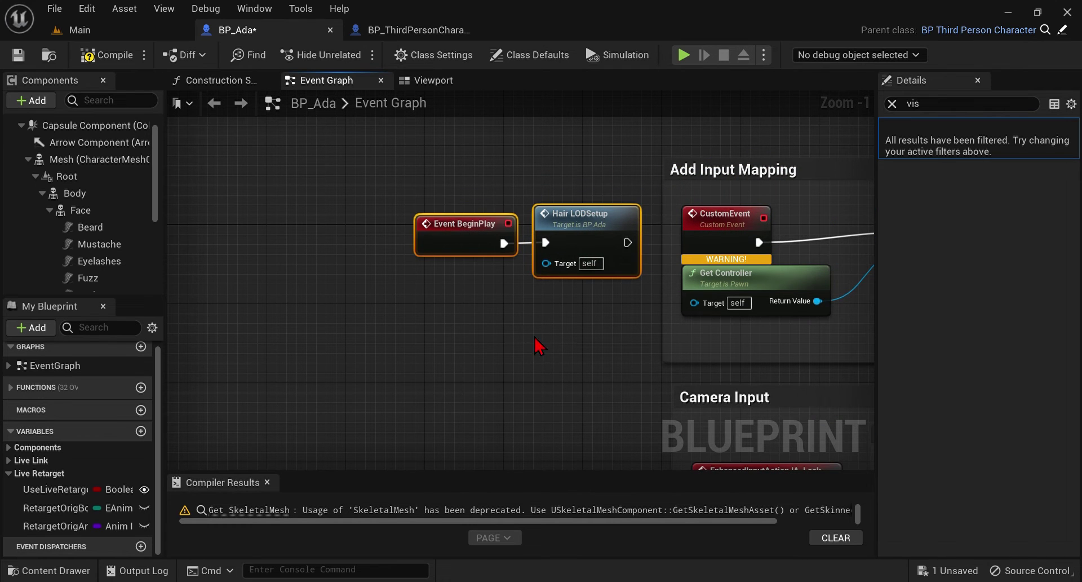
# Delete the pasted CustomEvent node and connect Hair LODSetup's execution output to the Cast To PlayerController node.
pyautogui.moveTo(534, 332); pyautogui.dragTo(319, 369, button='right')
pyautogui.click(320, 368)
pyautogui.click(531, 268)
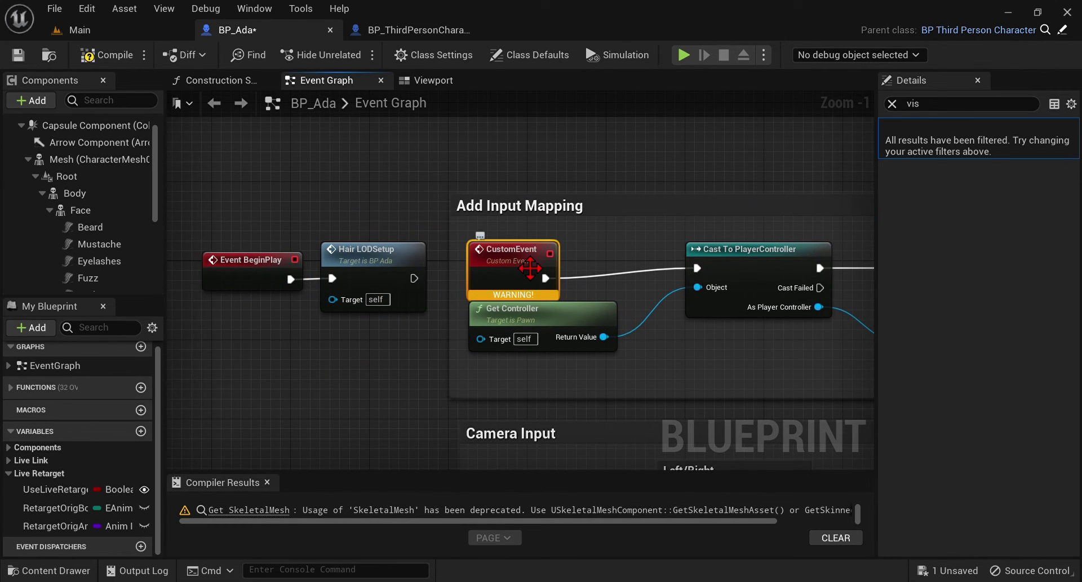
pyautogui.press('Delete')
pyautogui.moveTo(414, 278); pyautogui.dragTo(697, 268)
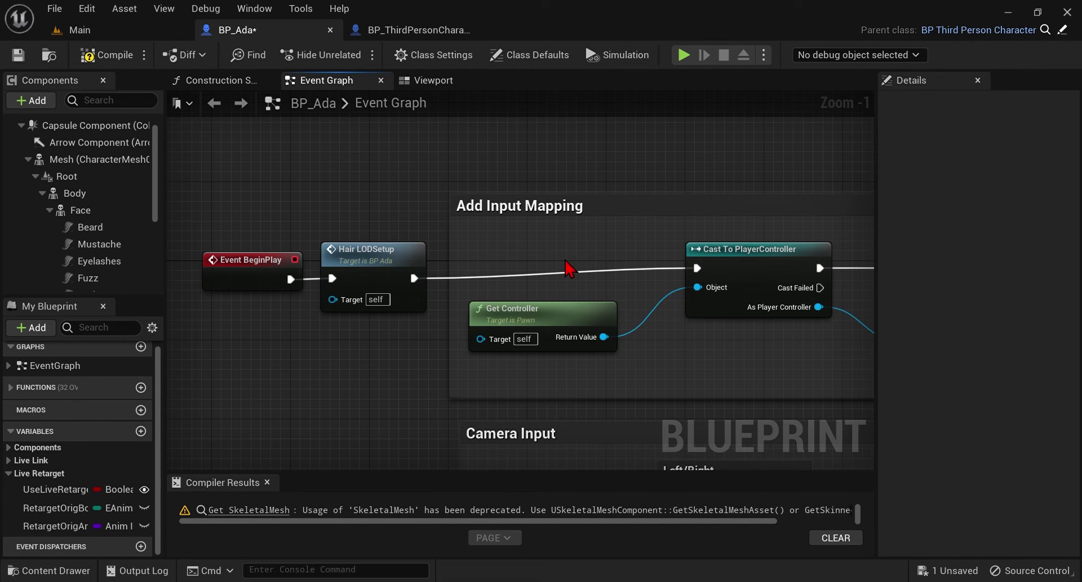
pyautogui.scroll(-6, 569, 270)
pyautogui.moveTo(640, 316); pyautogui.dragTo(575, 290, button='right')
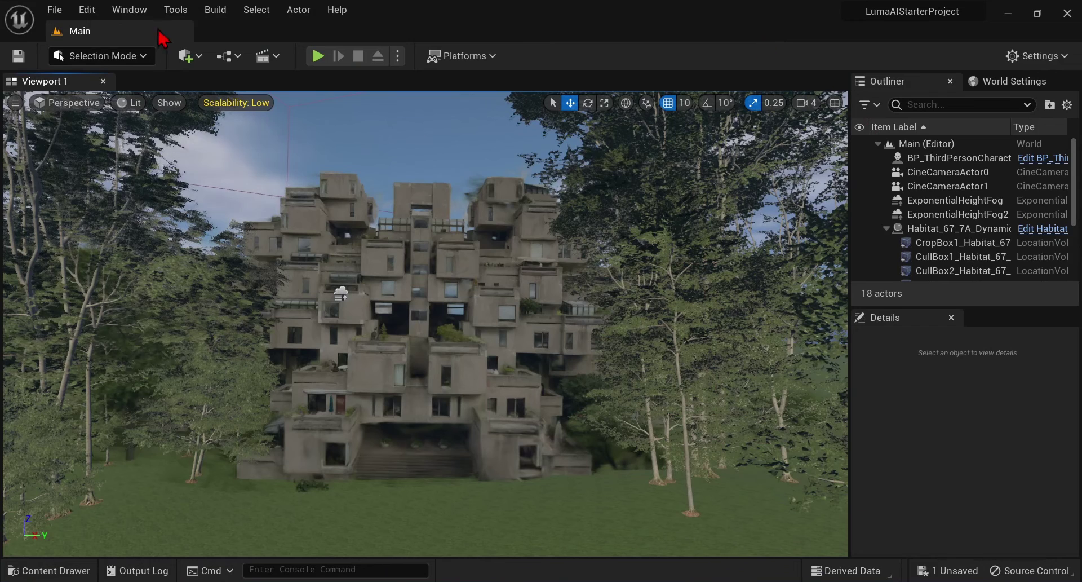
# In the project's Maps & Modes settings, set the Default Pawn Class to BP_Ada and close the settings.
pyautogui.click(88, 11)
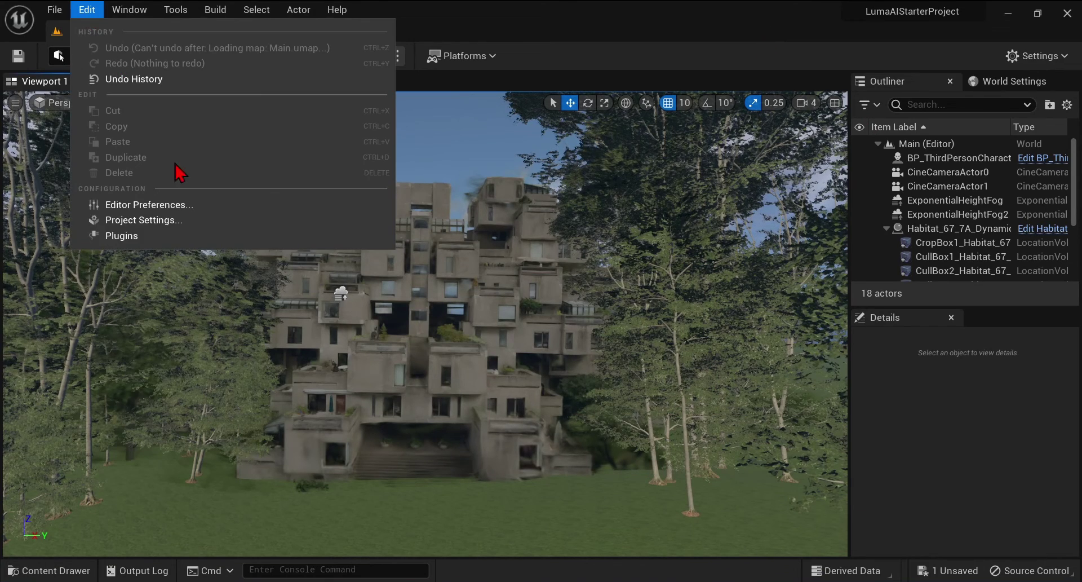
pyautogui.click(182, 222)
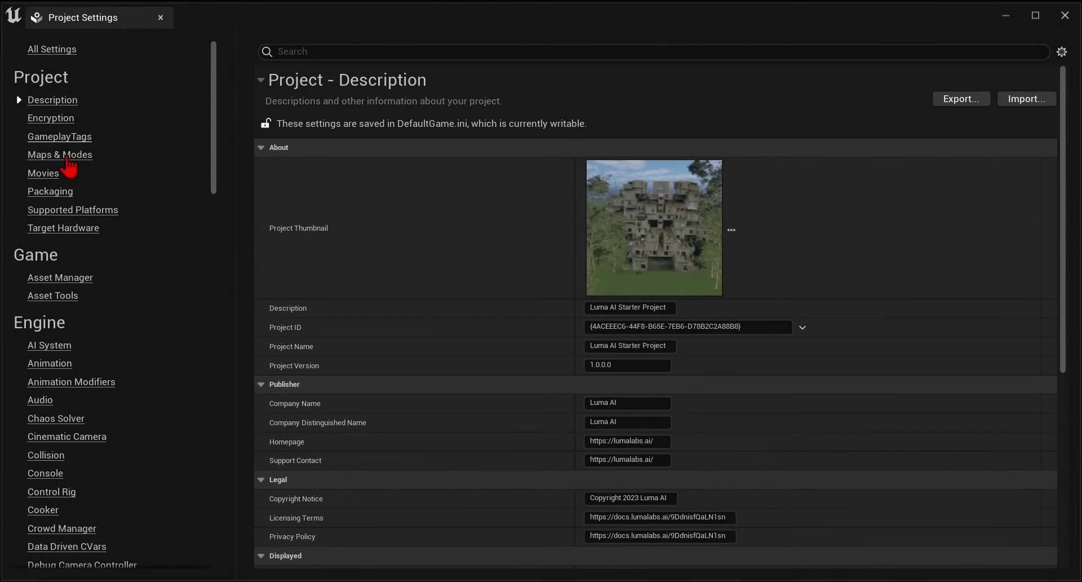
pyautogui.click(63, 156)
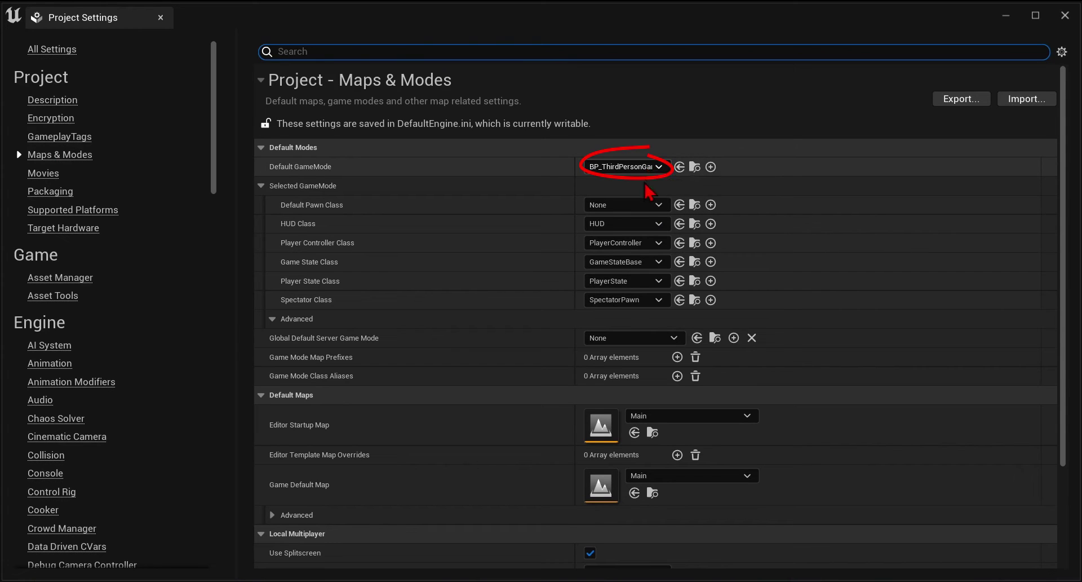
pyautogui.click(645, 206)
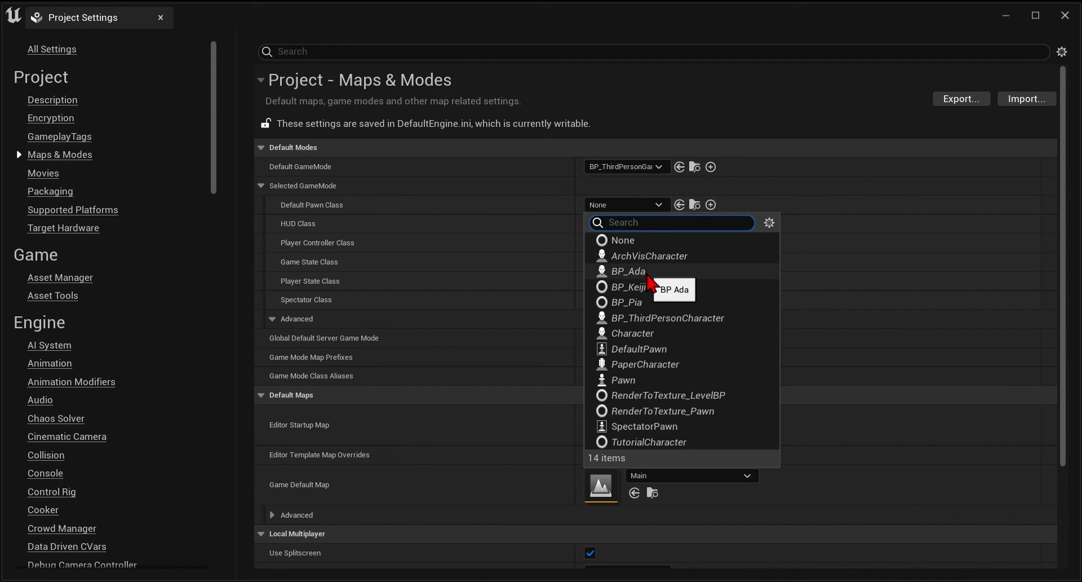
pyautogui.click(628, 271)
pyautogui.click(1066, 16)
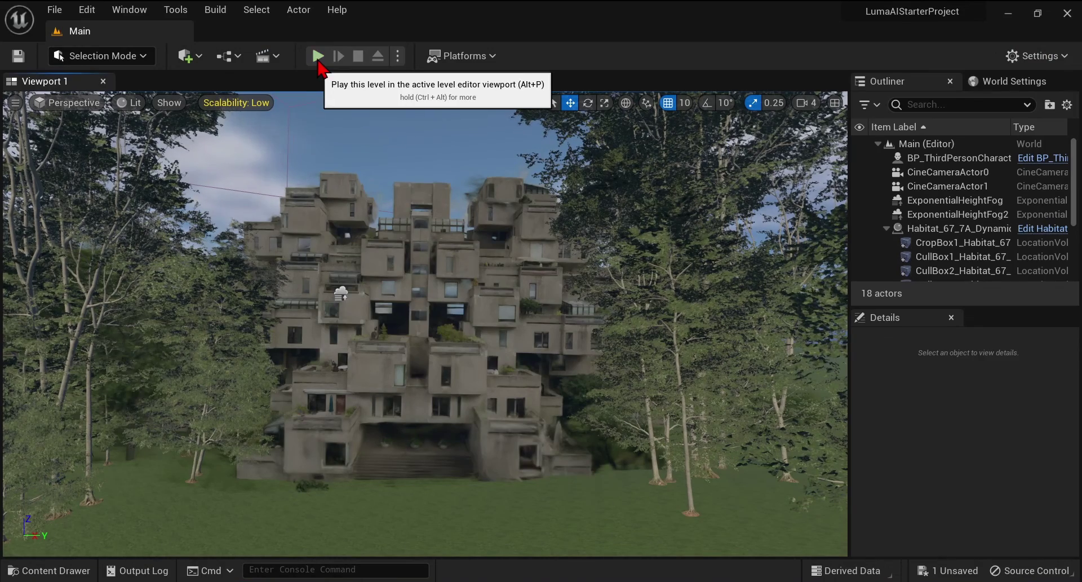
# Play the Main level and run Ada around the lawn in several directions to test the character movement.
pyautogui.click(318, 56)
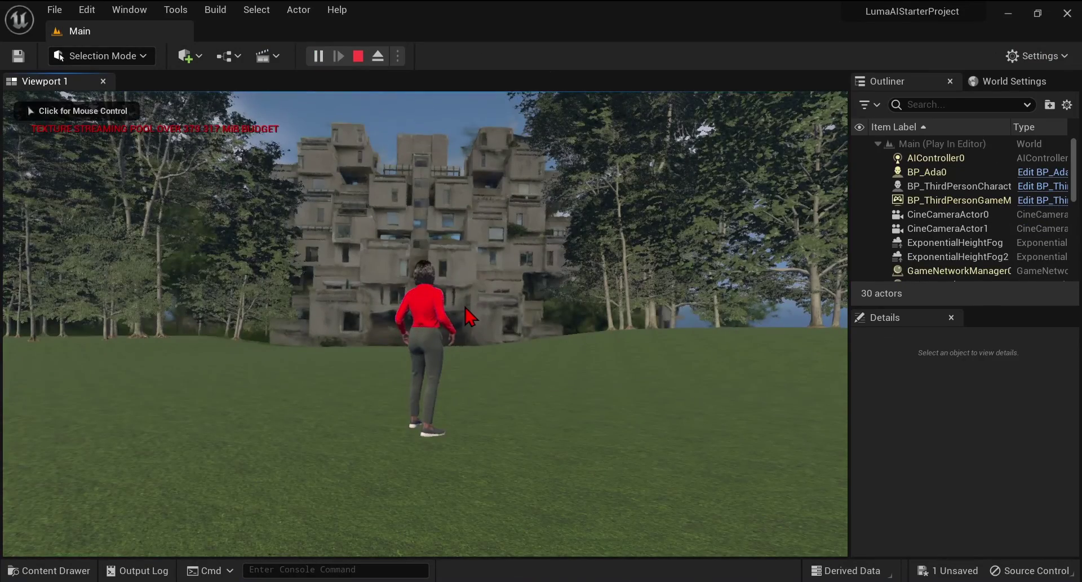
pyautogui.click(468, 316)
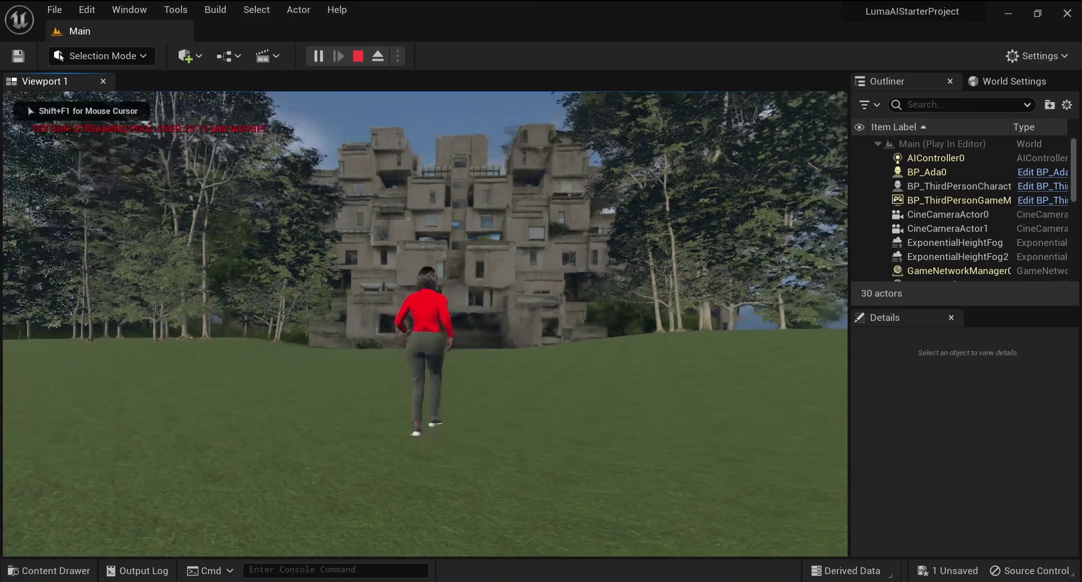
pyautogui.press('w')
pyautogui.press('d')
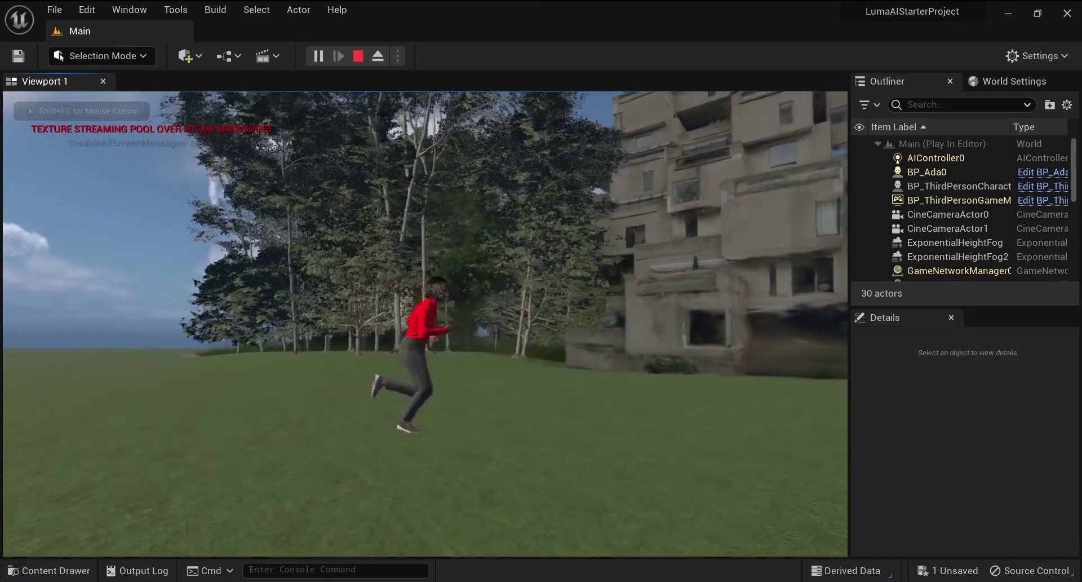
pyautogui.press('s')
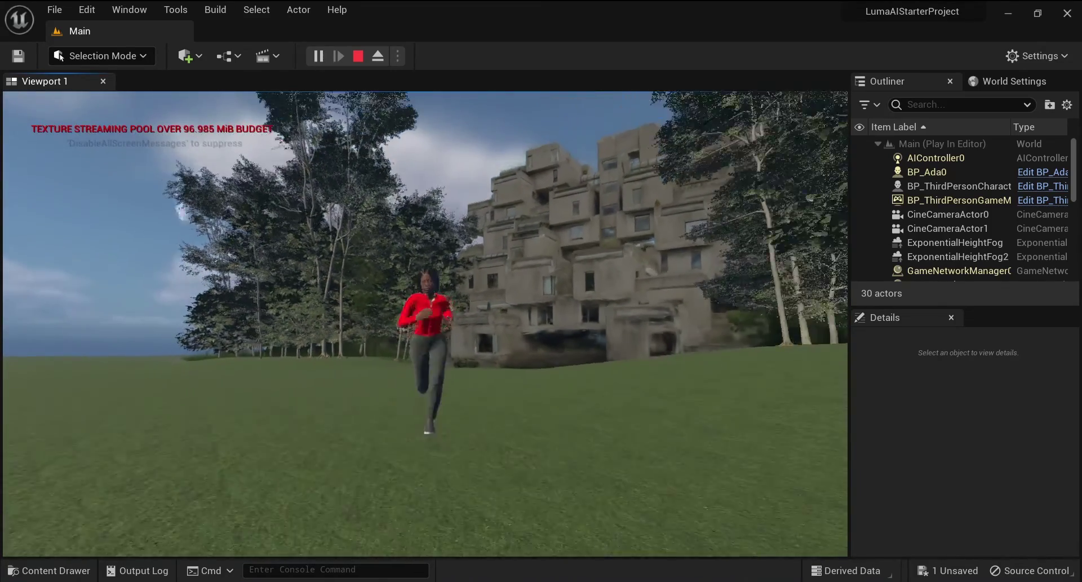
pyautogui.press('d')
pyautogui.press('w')
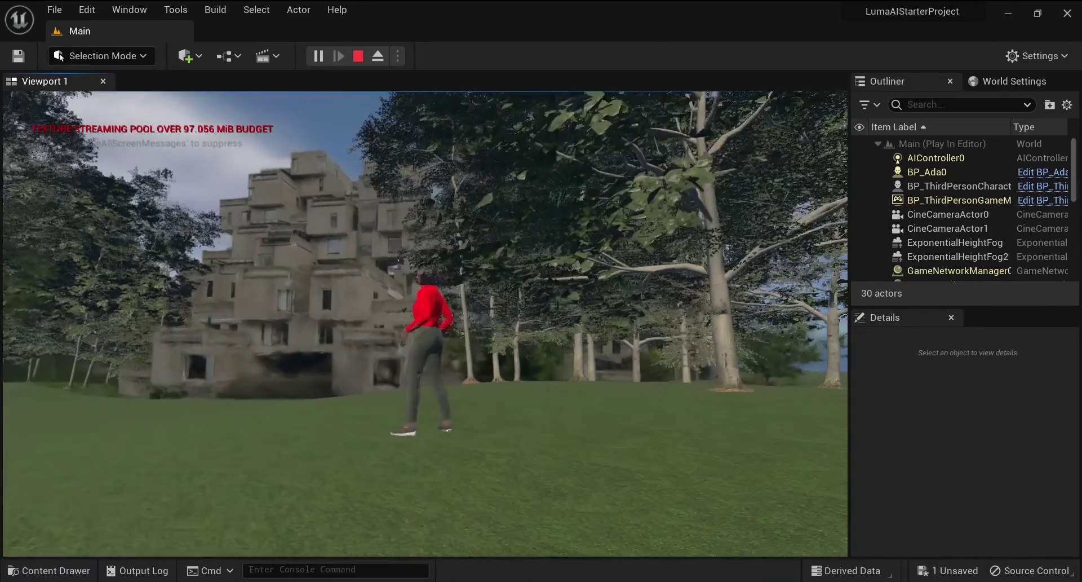
pyautogui.press('a')
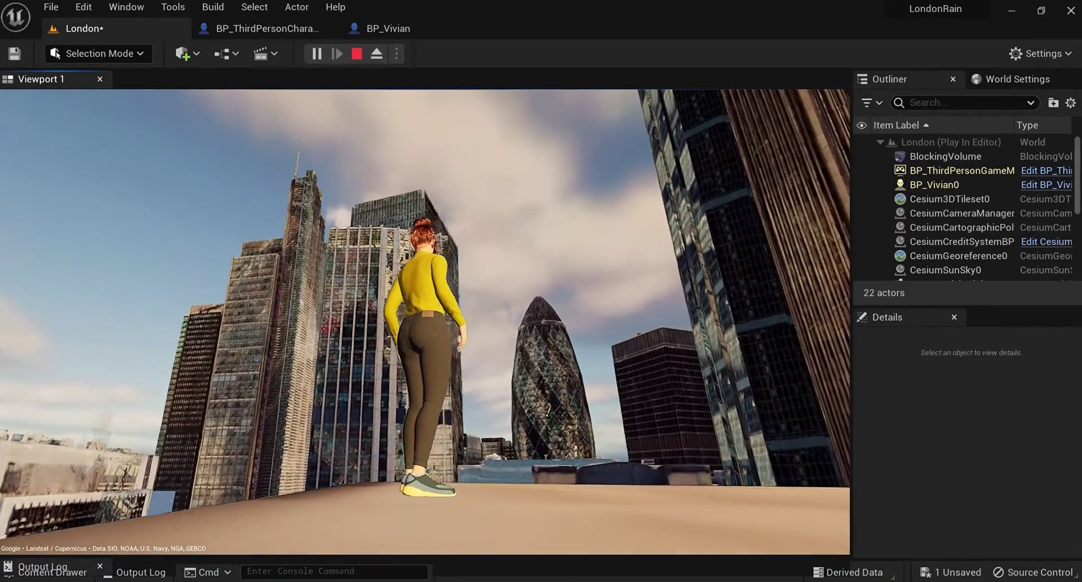
# Run the Vivian character around the rooftop in several directions in the LondonRain project's London level.
pyautogui.press('w')
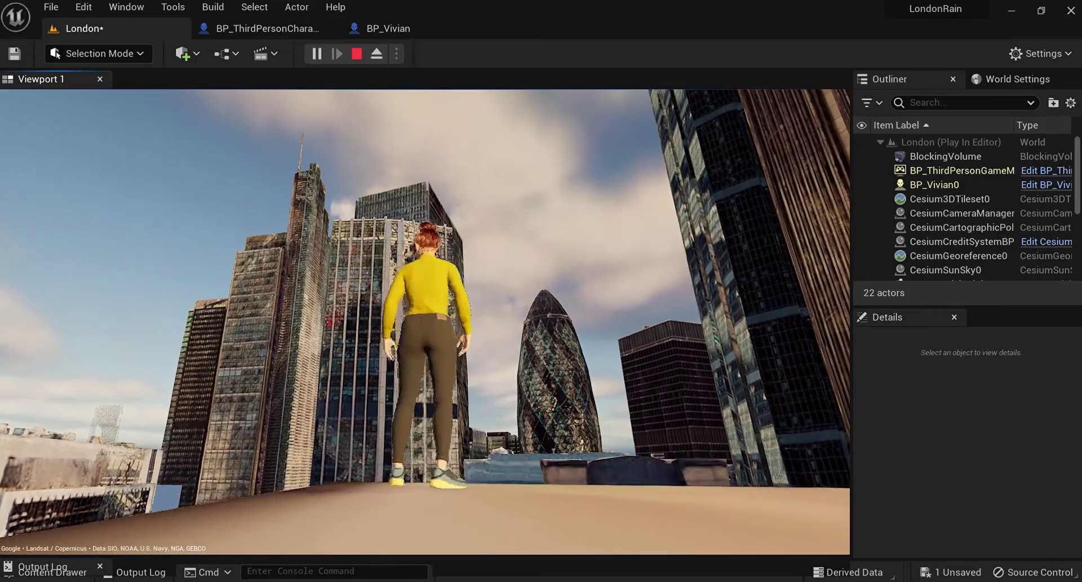
pyautogui.press('s')
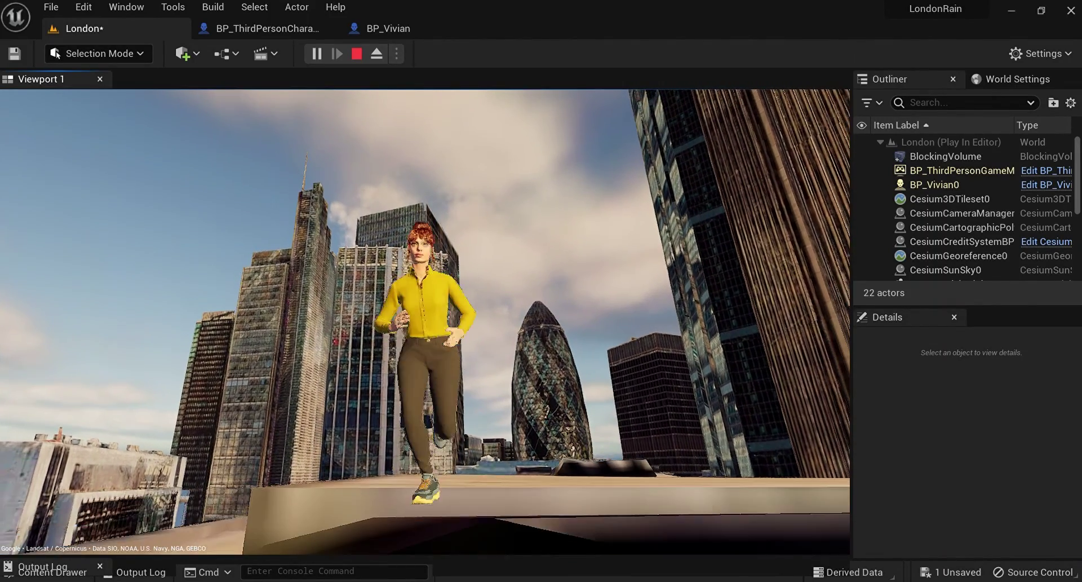
pyautogui.press('w')
pyautogui.press('d')
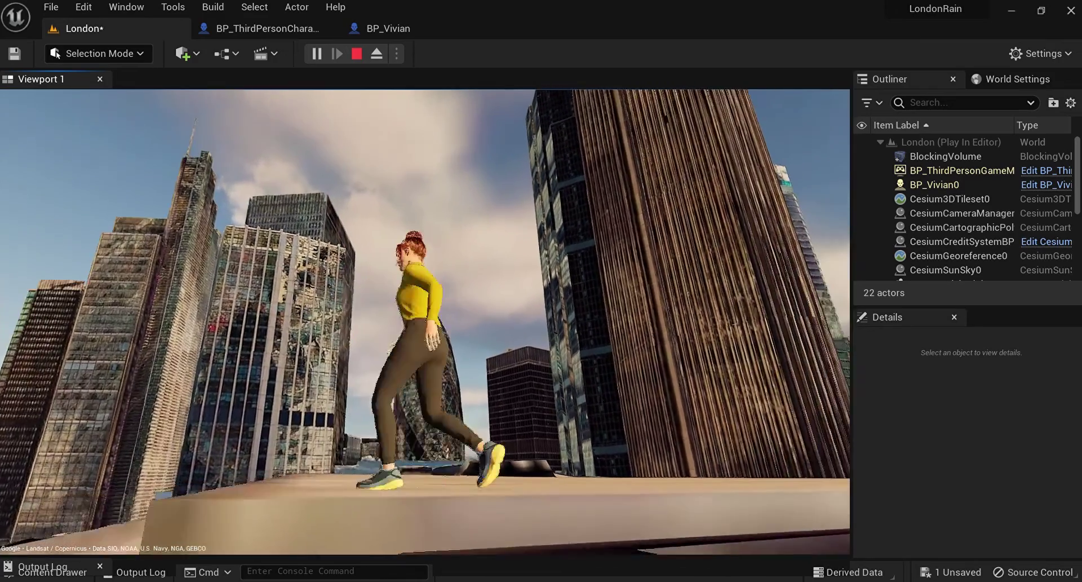
pyautogui.press('w')
pyautogui.press('d')
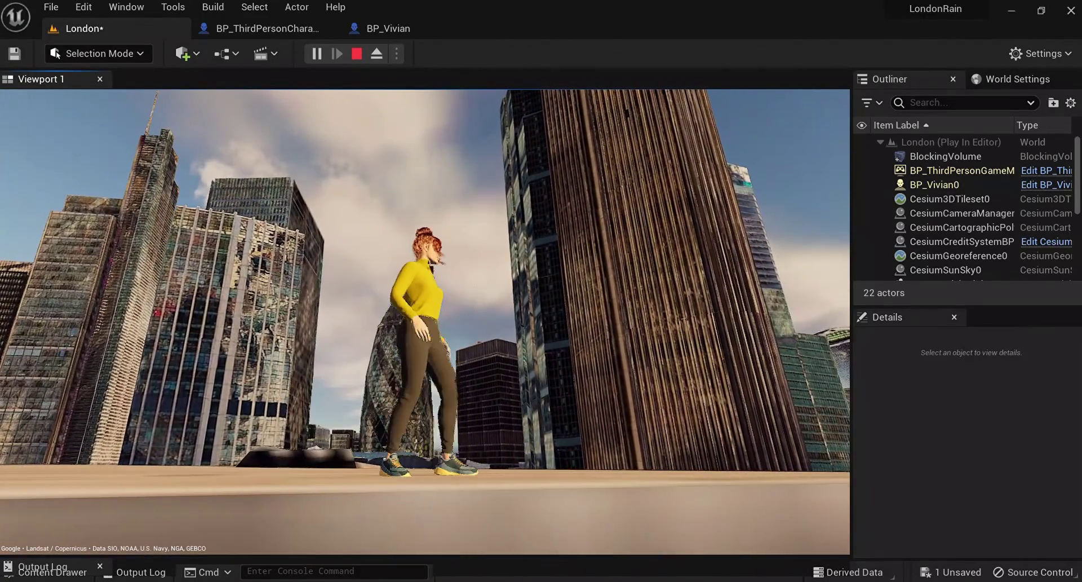